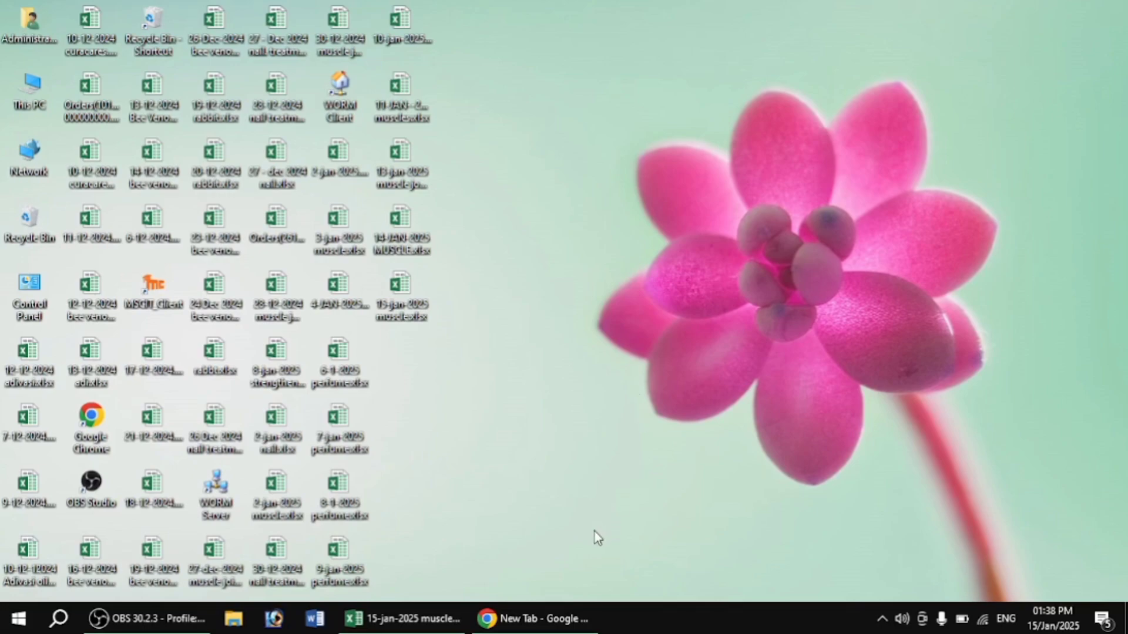
Step: Switch to Chrome, search Google for "rte 2025" and open the RTE 25% Admission Portal result
{"action": "left_click", "coordinate": [552, 621]}
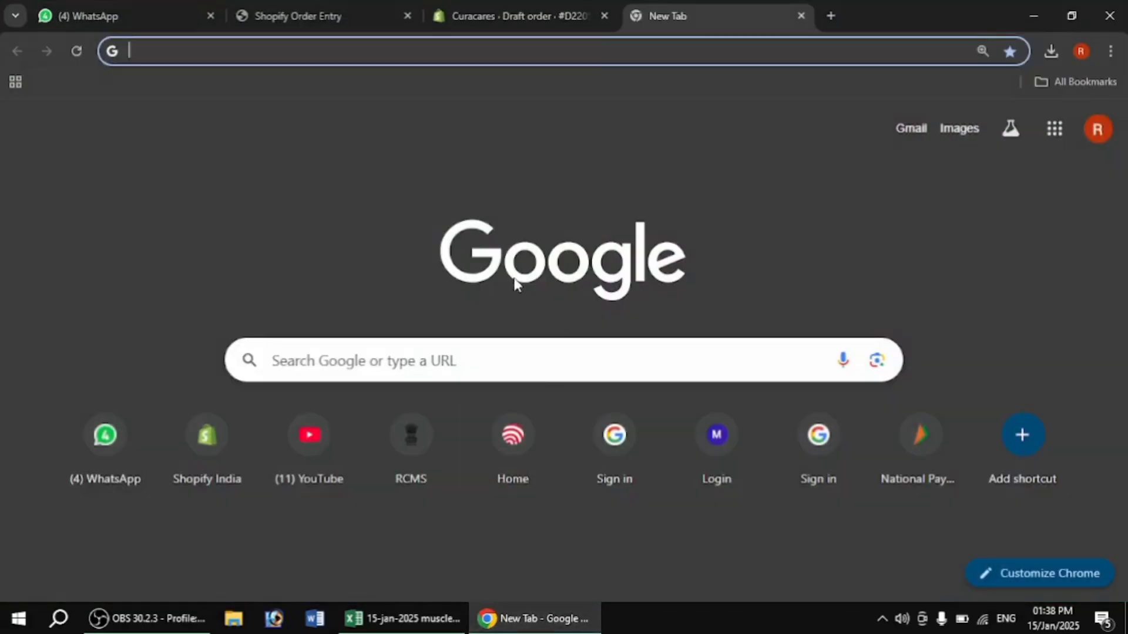
{"action": "left_click", "coordinate": [607, 55]}
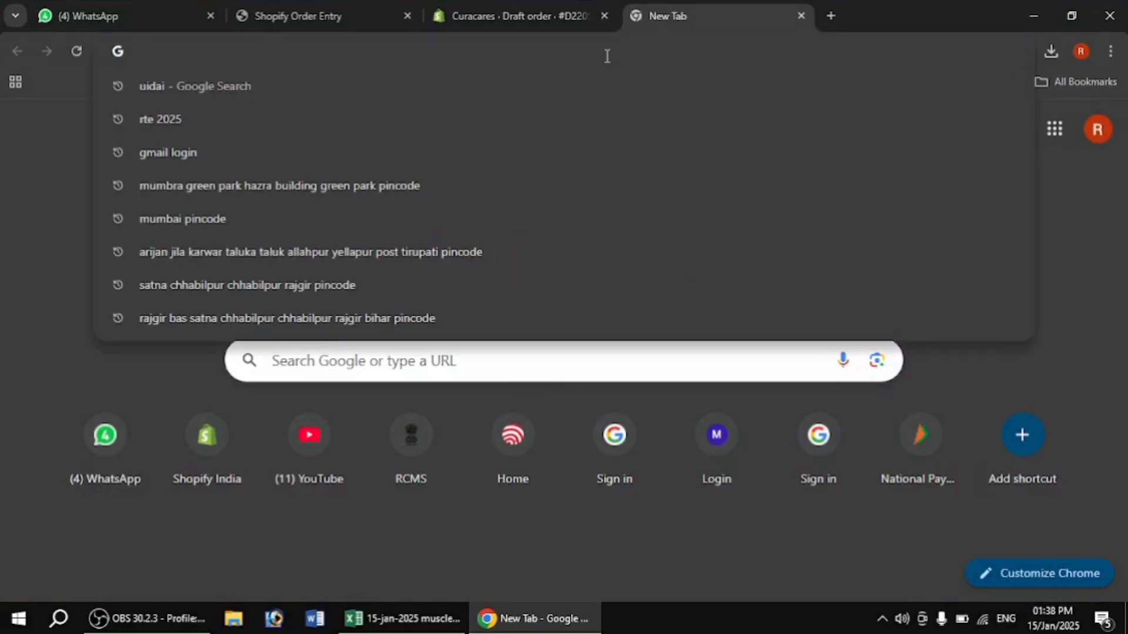
{"action": "type", "text": "rte 2025"}
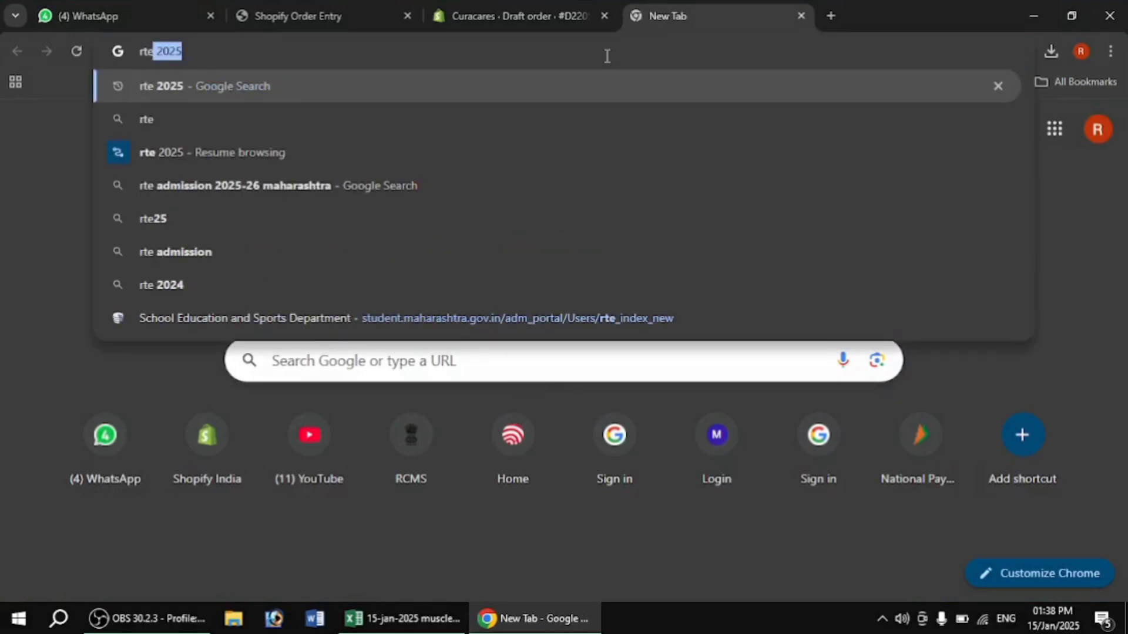
{"action": "key", "text": "Return"}
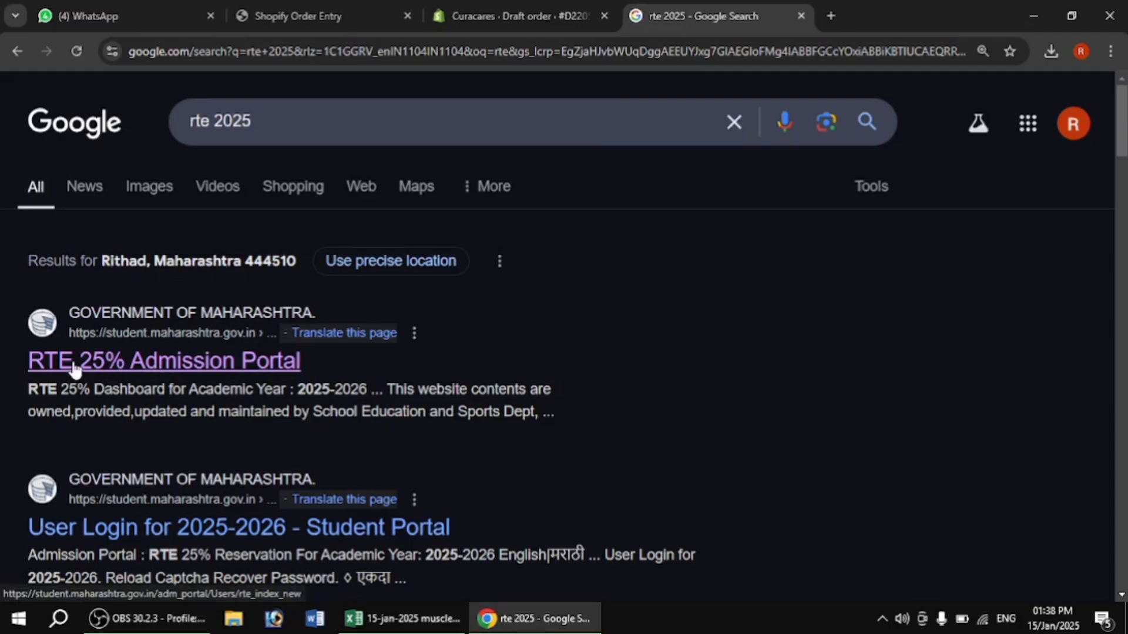
{"action": "left_click", "coordinate": [97, 368]}
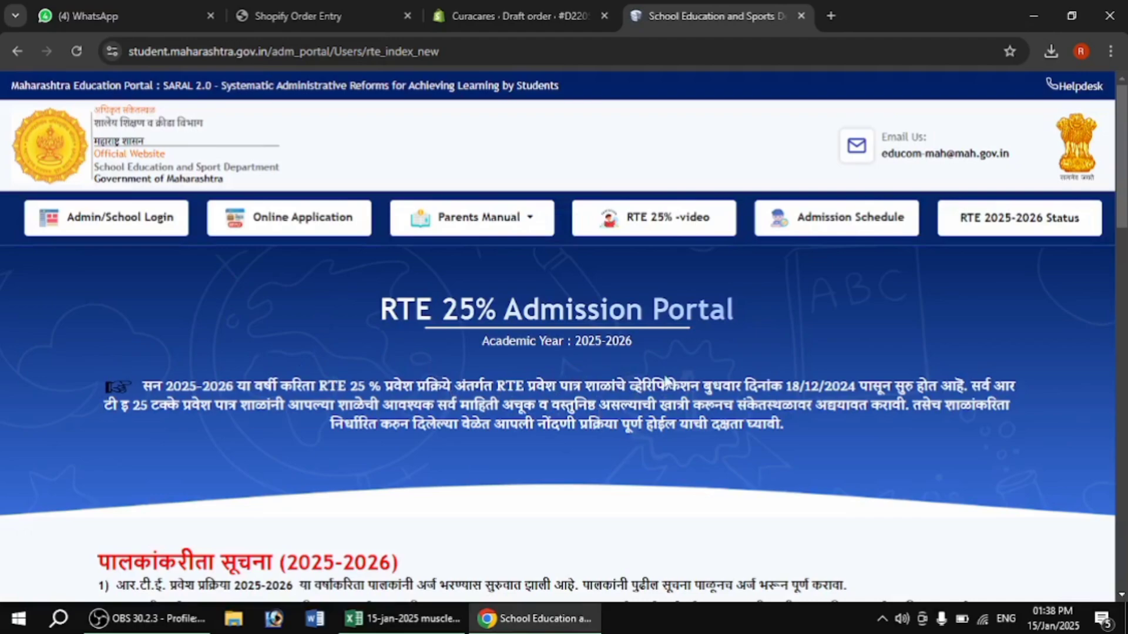
Step: Review the 2025-2026 notice for parents and open the new registration form in the portal's online application section
{"action": "scroll", "coordinate": [384, 391], "scroll_direction": "down", "scroll_amount": 3}
{"action": "scroll", "coordinate": [385, 391], "scroll_direction": "down", "scroll_amount": 2}
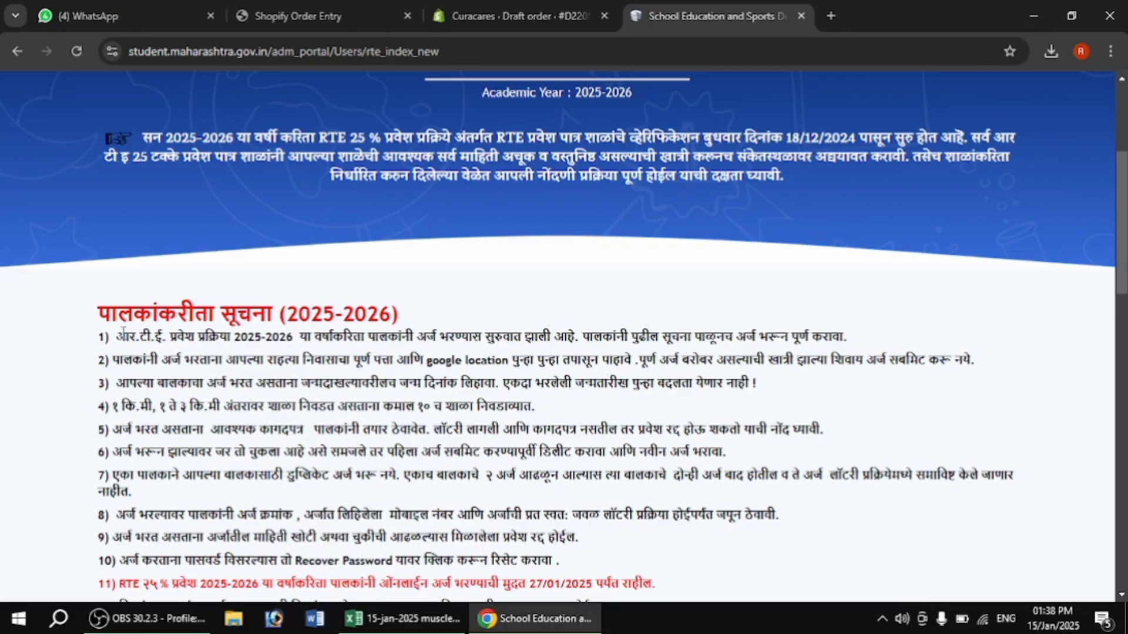
{"action": "scroll", "coordinate": [262, 334], "scroll_direction": "down", "scroll_amount": 4}
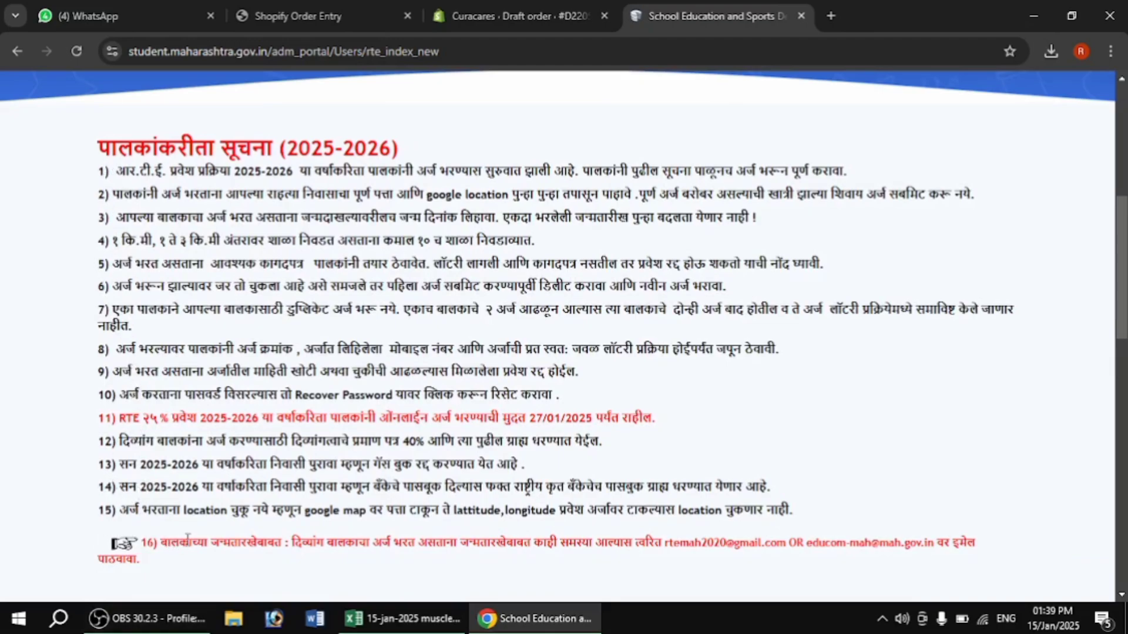
{"action": "scroll", "coordinate": [366, 506], "scroll_direction": "up", "scroll_amount": 7}
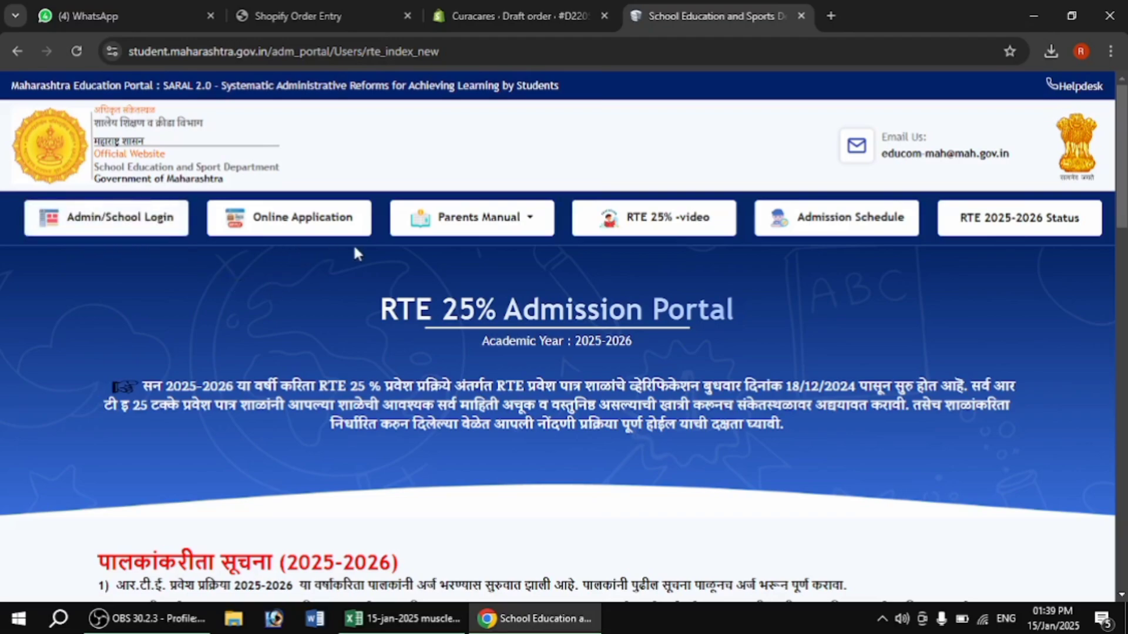
{"action": "left_click", "coordinate": [286, 224]}
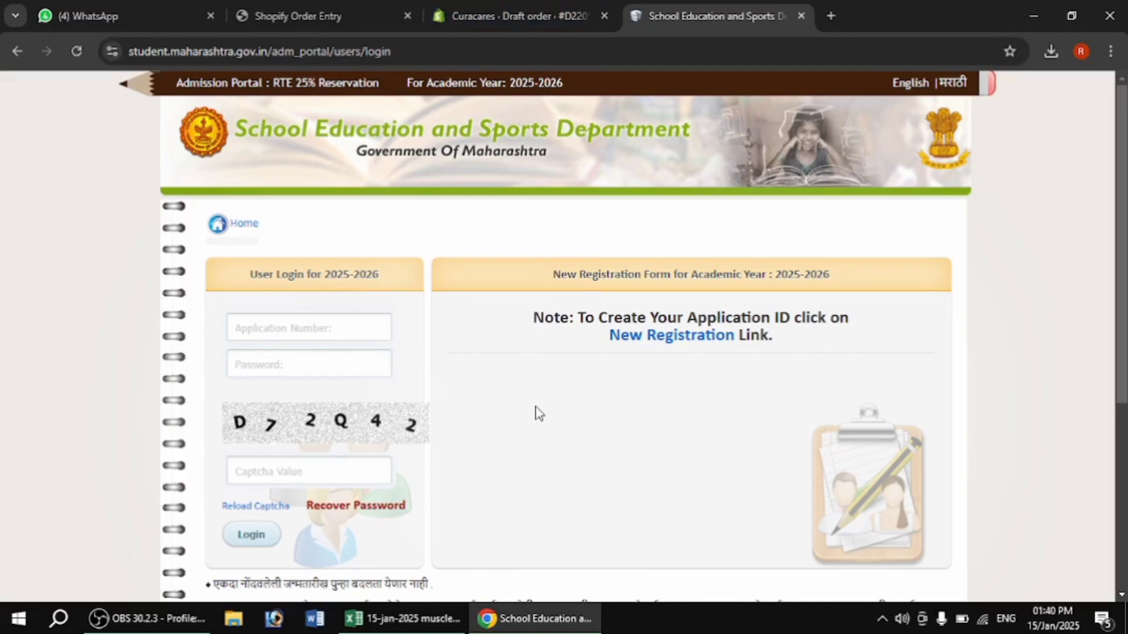
{"action": "scroll", "coordinate": [533, 413], "scroll_direction": "down", "scroll_amount": 1}
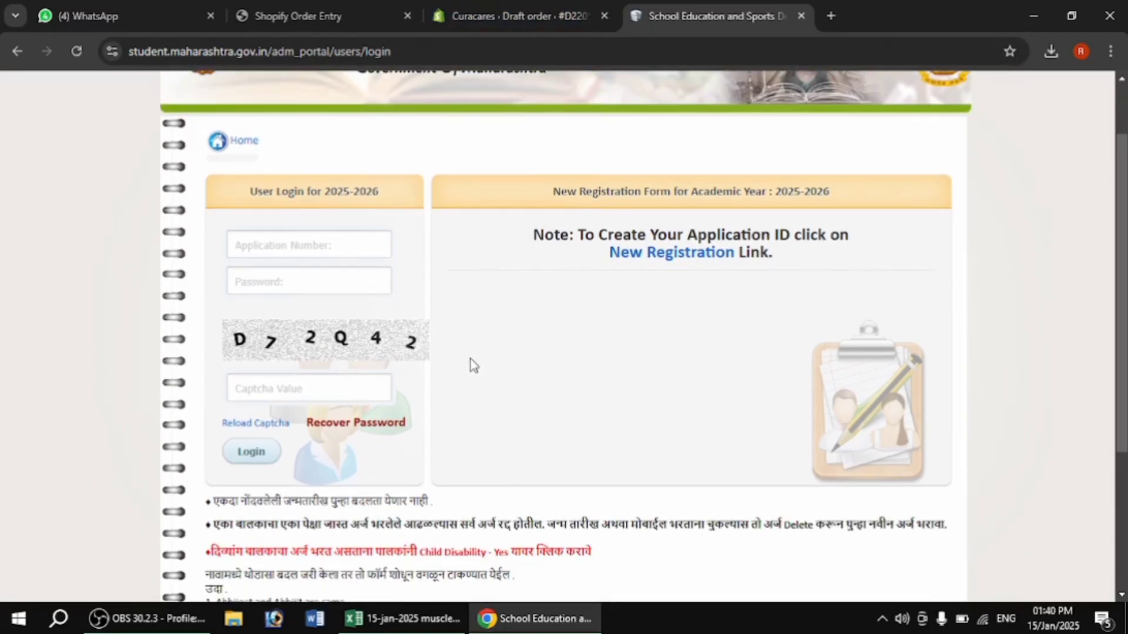
{"action": "scroll", "coordinate": [500, 413], "scroll_direction": "up", "scroll_amount": 1}
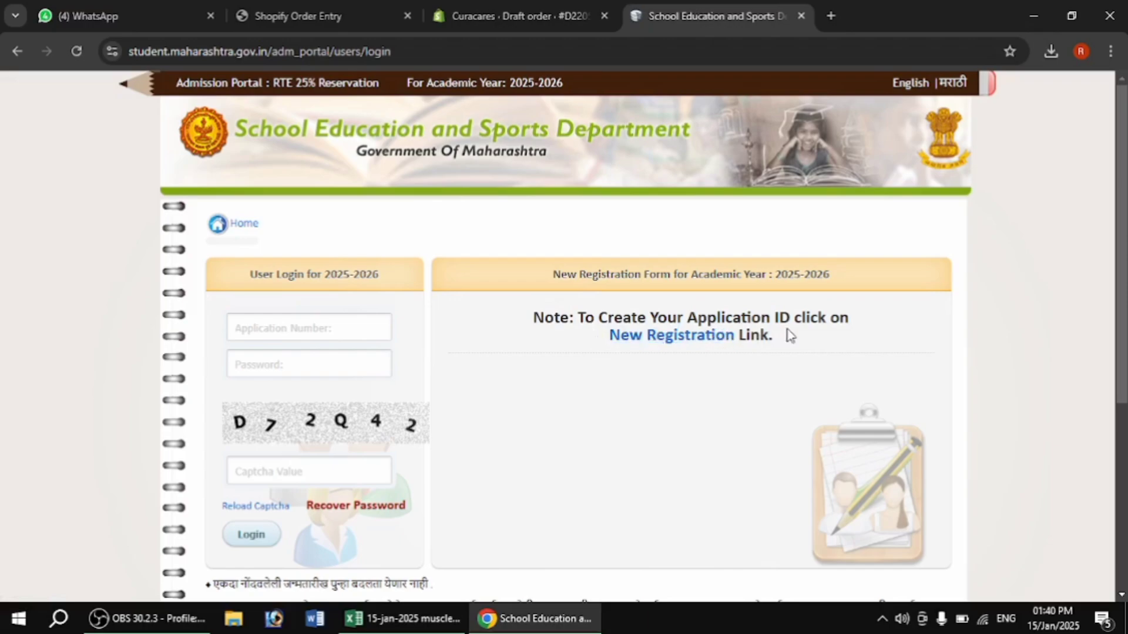
{"action": "left_click", "coordinate": [678, 346]}
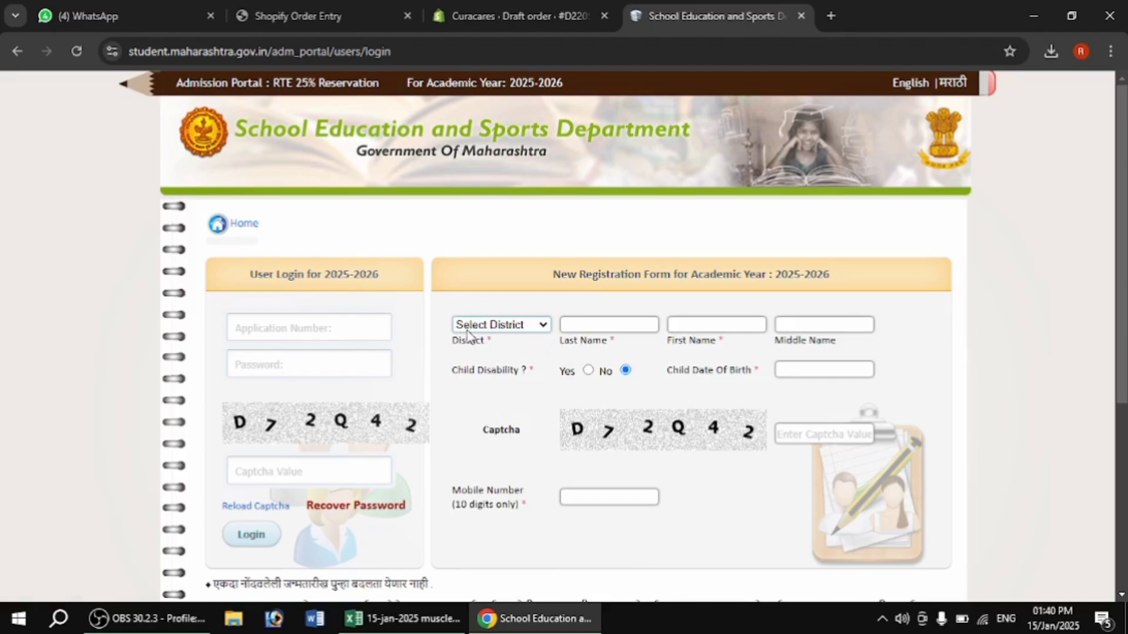
Step: Set the registration district to Nagpur and fill in the child's last, first and middle names
{"action": "left_click", "coordinate": [498, 328]}
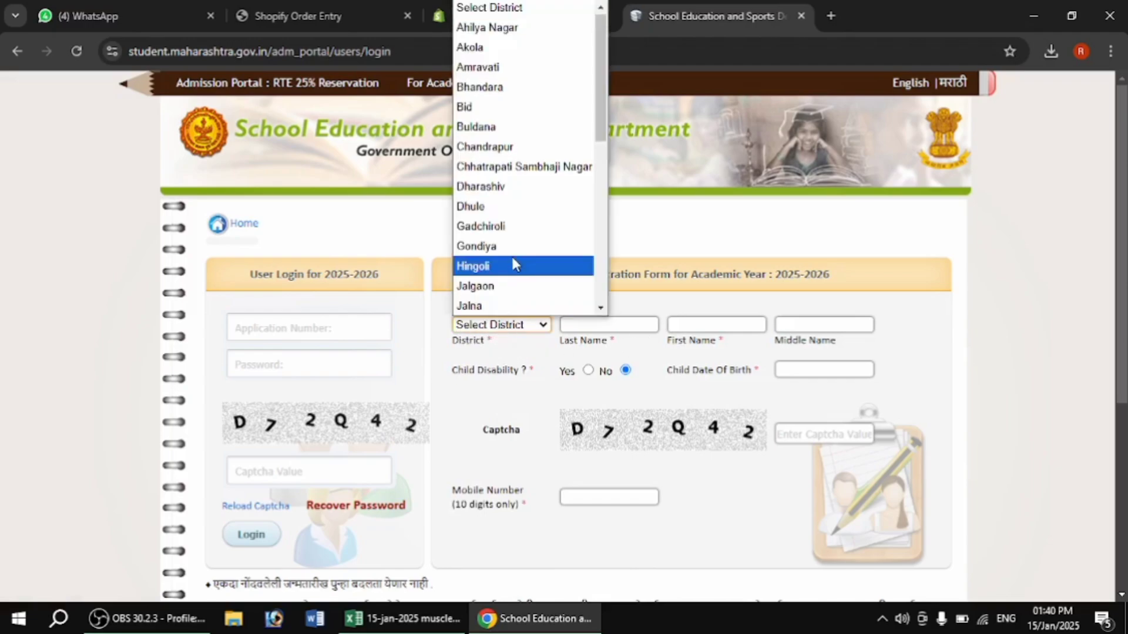
{"action": "scroll", "coordinate": [499, 165], "scroll_direction": "down", "scroll_amount": 7}
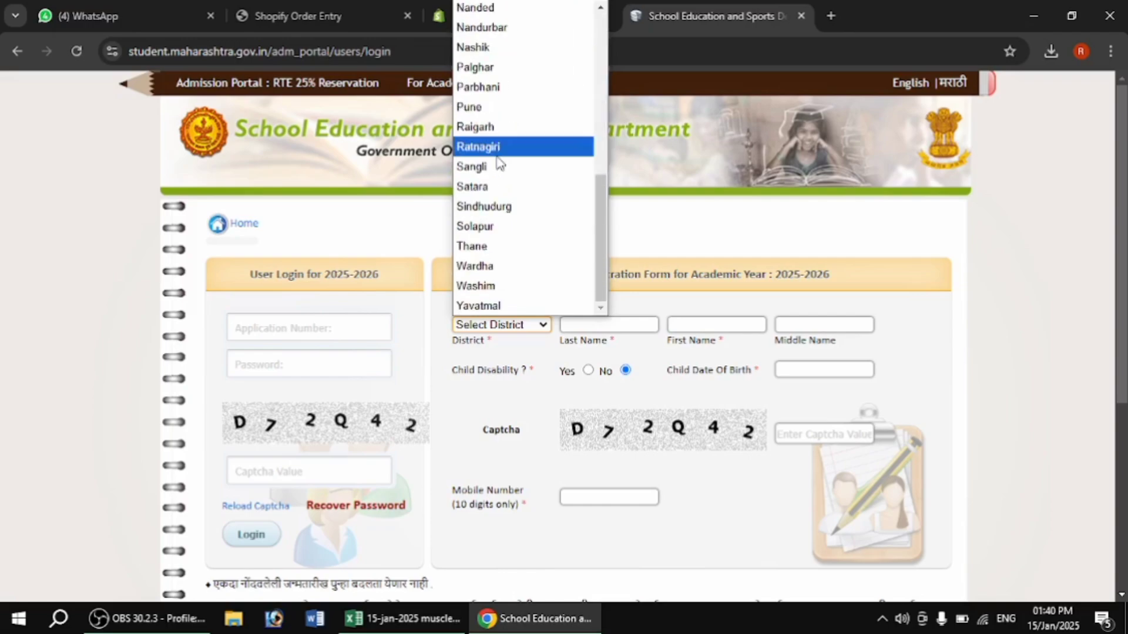
{"action": "scroll", "coordinate": [517, 229], "scroll_direction": "up", "scroll_amount": 3}
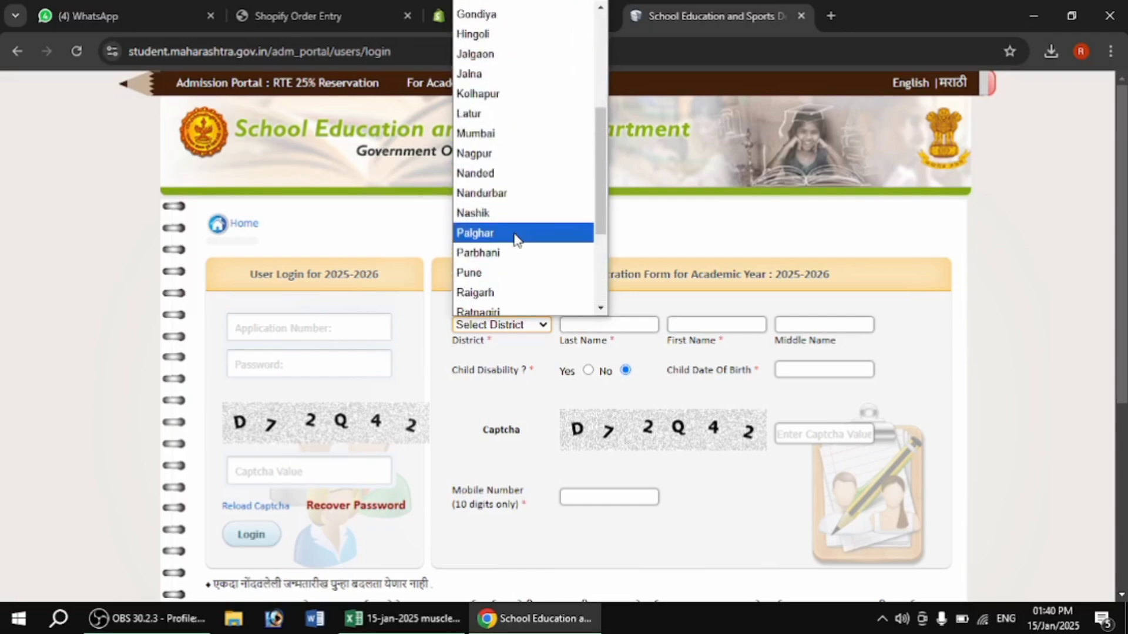
{"action": "left_click", "coordinate": [498, 154]}
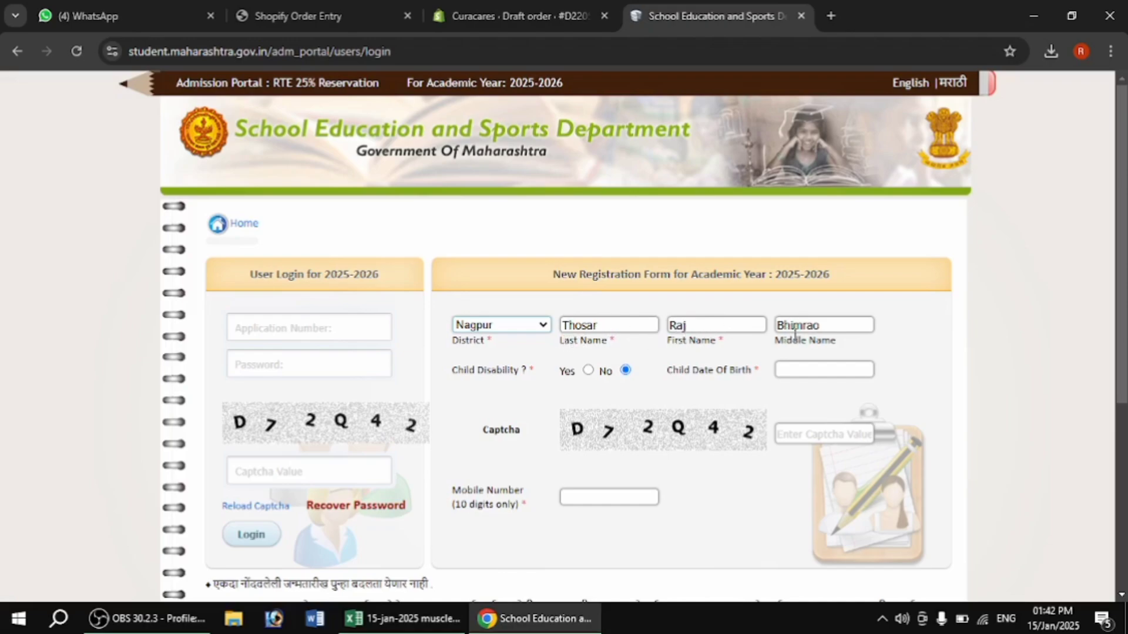
Step: Set Child Disability to No and enter the child's date of birth
{"action": "left_click", "coordinate": [624, 370]}
{"action": "left_click", "coordinate": [793, 371]}
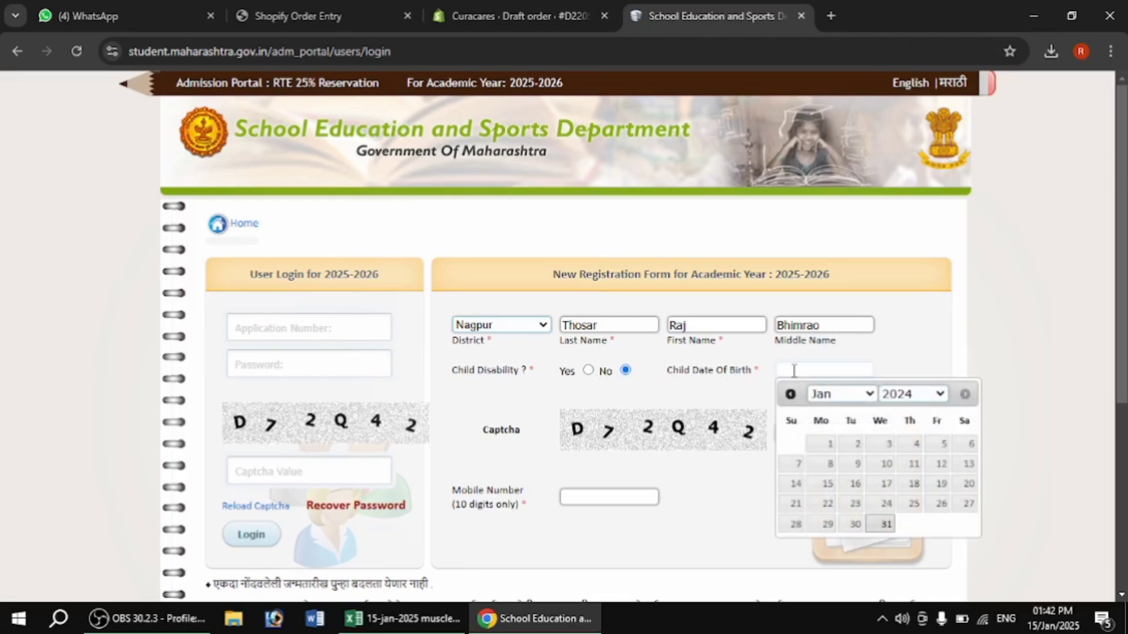
{"action": "left_click", "coordinate": [870, 402]}
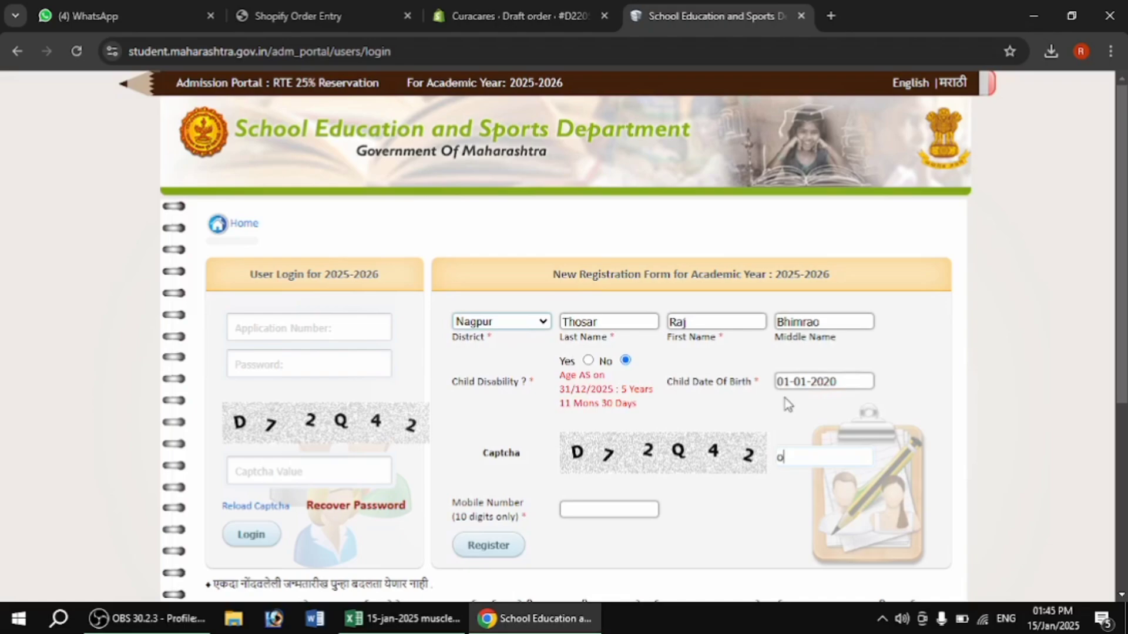
Step: Enter the parent's mobile number and the captcha value, and submit the registration
{"action": "key", "text": "BackSpace"}
{"action": "left_click", "coordinate": [586, 509]}
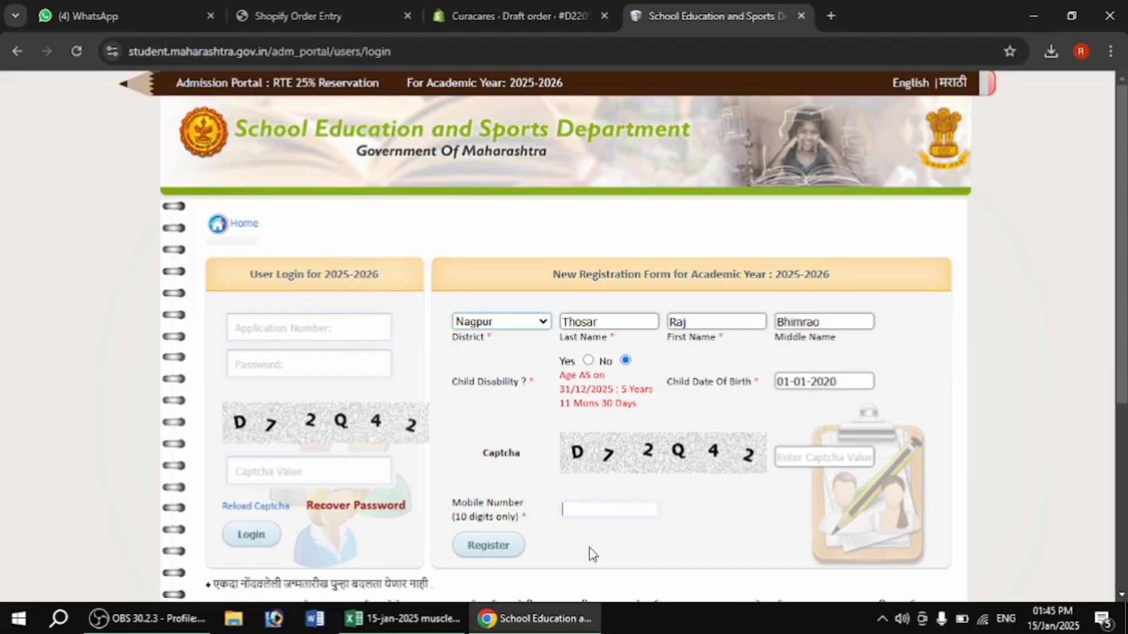
{"action": "type", "text": "D72Q42"}
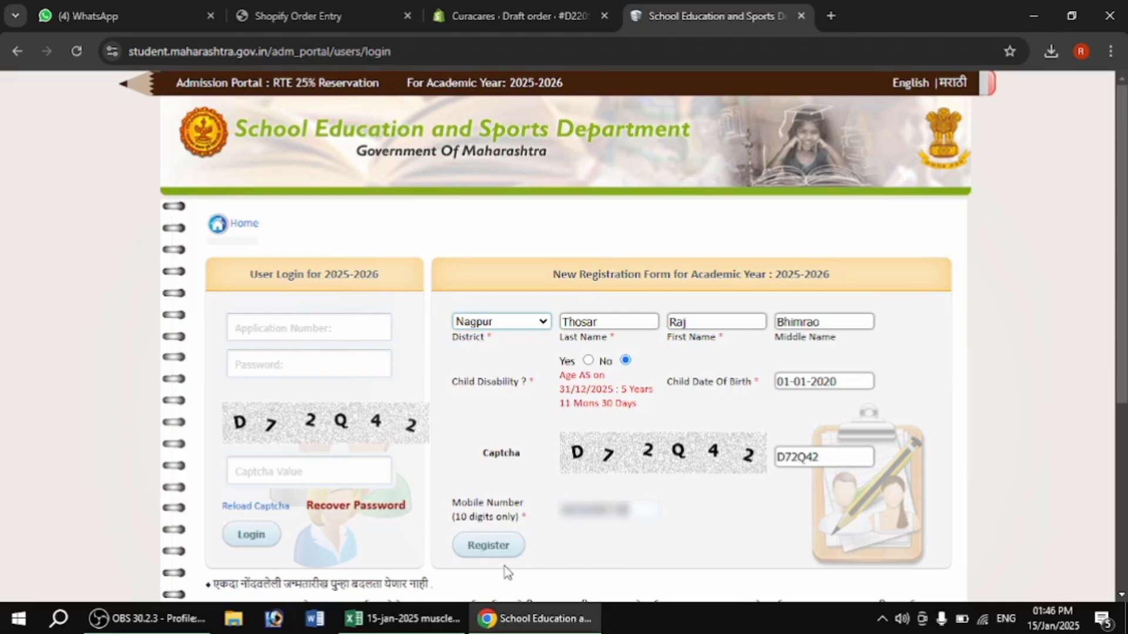
{"action": "left_click", "coordinate": [503, 543]}
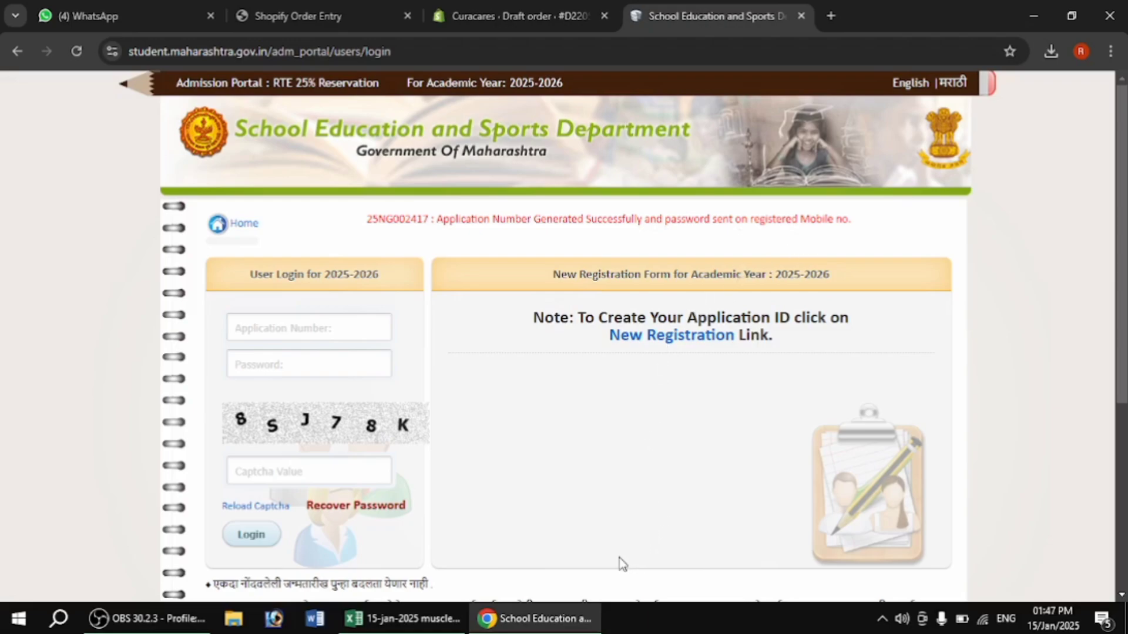
Step: Copy the generated application number into the user login, enter the password and captcha value, and log in
{"action": "double_click", "coordinate": [400, 218]}
{"action": "key", "text": "ctrl+c"}
{"action": "left_click", "coordinate": [331, 329]}
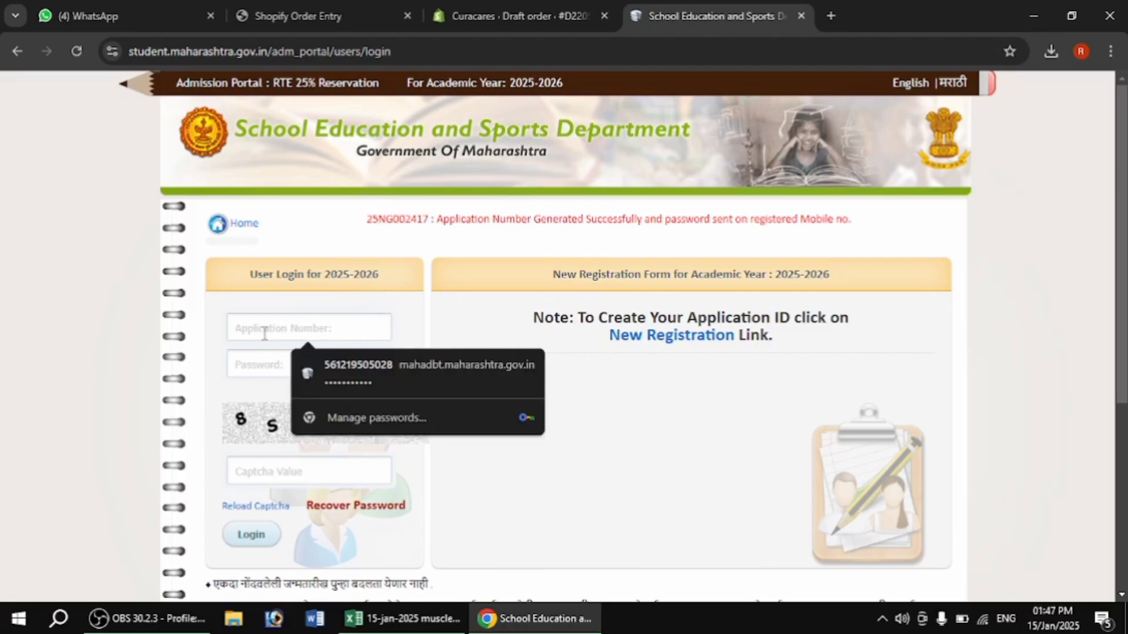
{"action": "key", "text": "ctrl+v"}
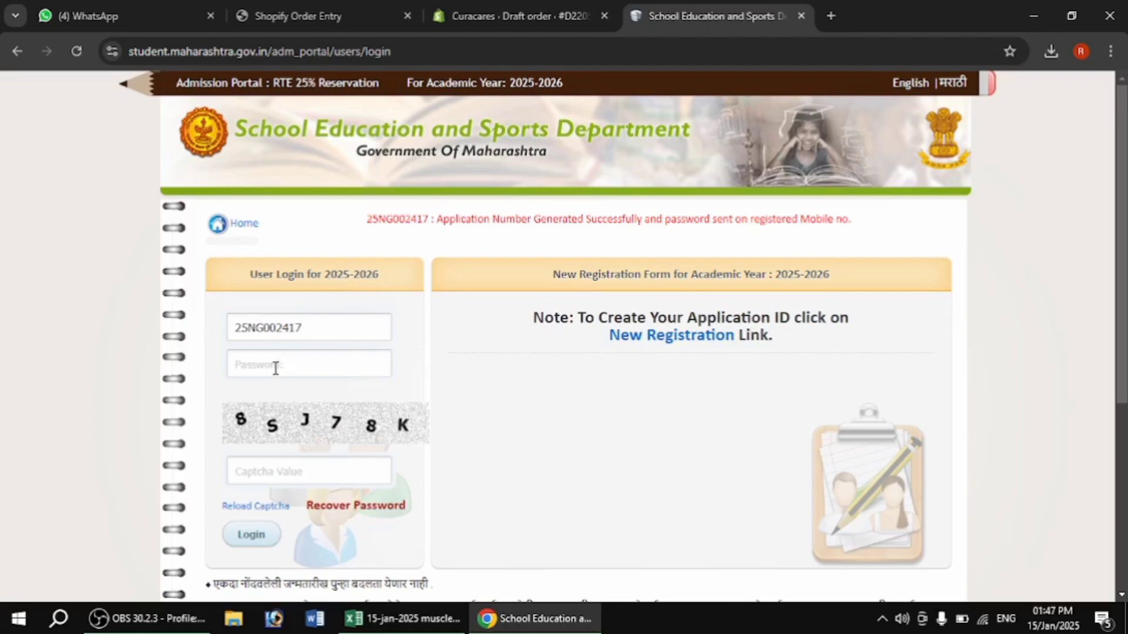
{"action": "left_click", "coordinate": [276, 369]}
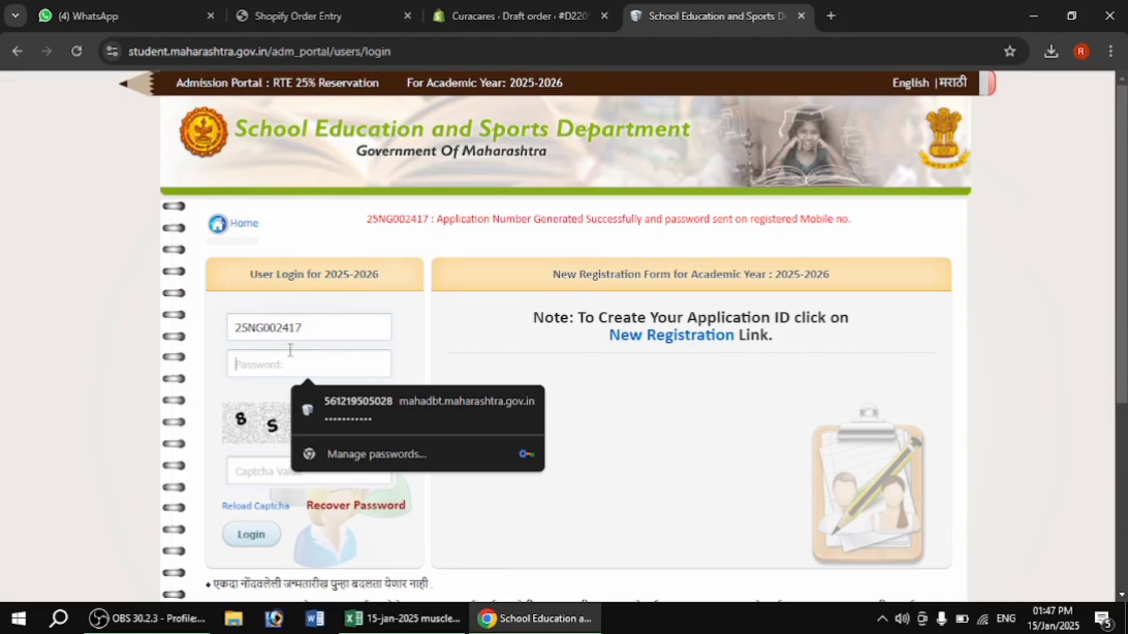
{"action": "type", "text": "******"}
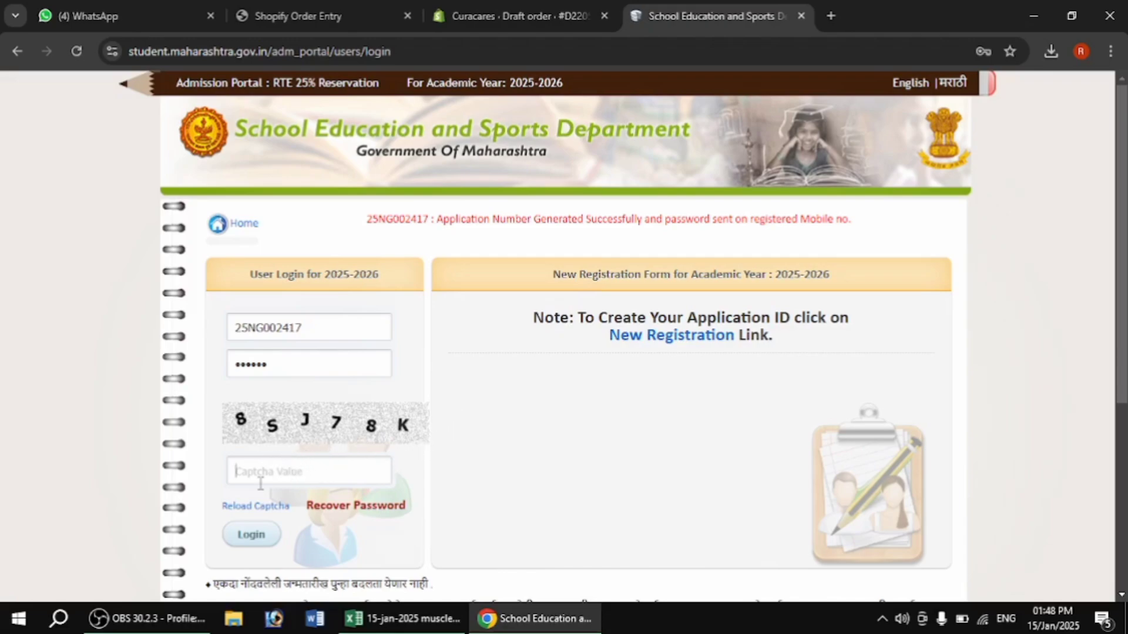
{"action": "left_click", "coordinate": [266, 537]}
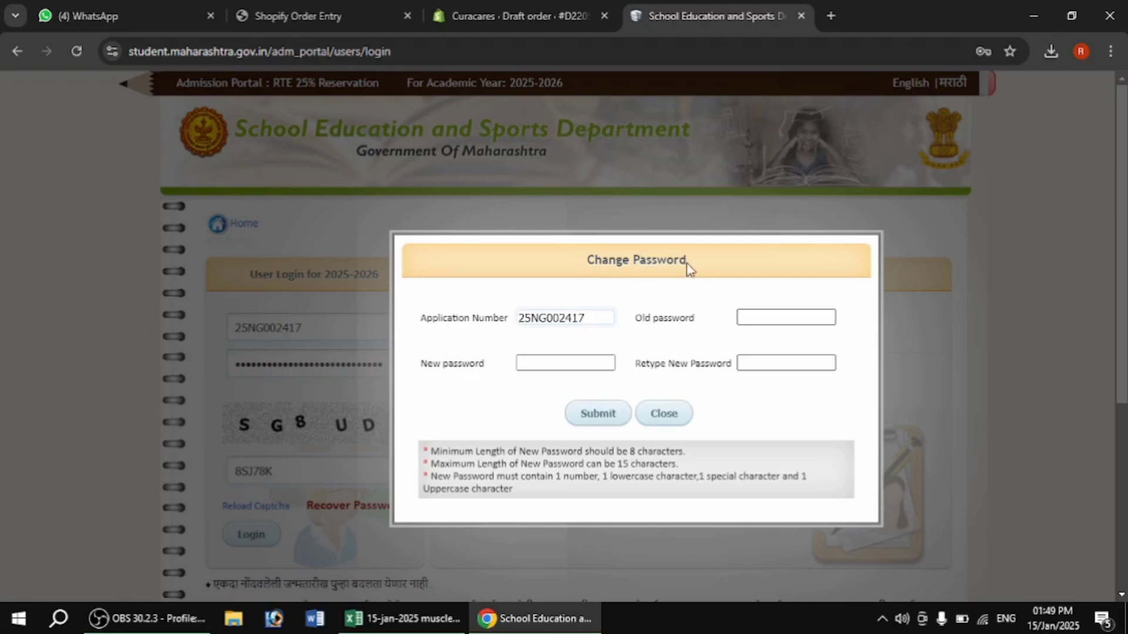
Step: Try to change the account password by entering the old password and the new password twice, and dismiss the alert
{"action": "left_click", "coordinate": [746, 319]}
{"action": "left_click", "coordinate": [752, 317]}
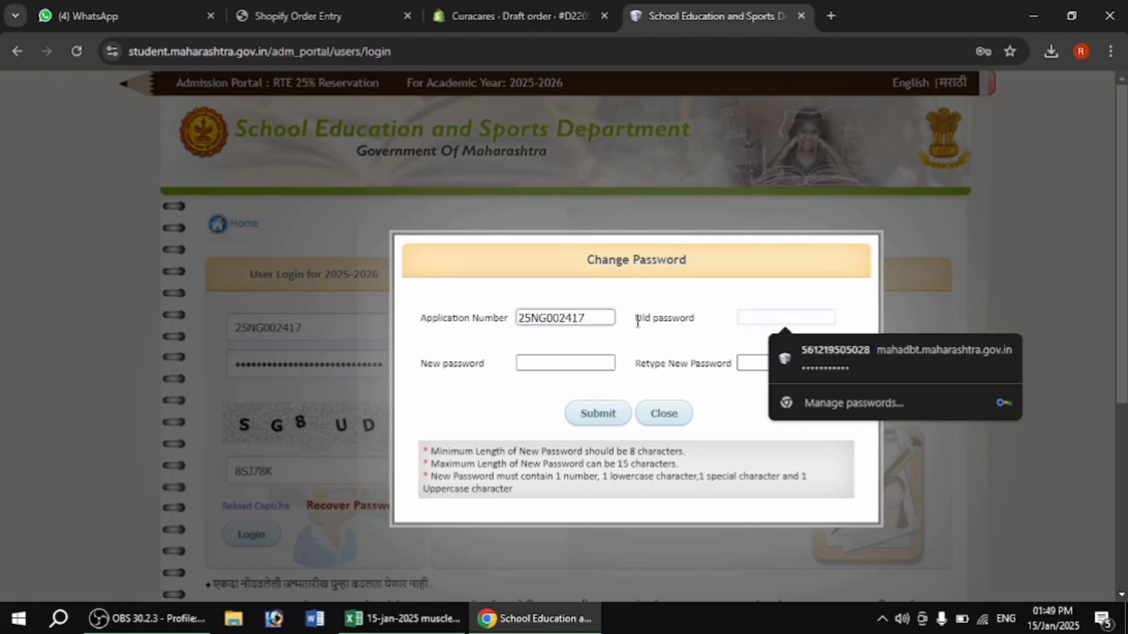
{"action": "left_click", "coordinate": [536, 363]}
{"action": "left_click", "coordinate": [763, 362]}
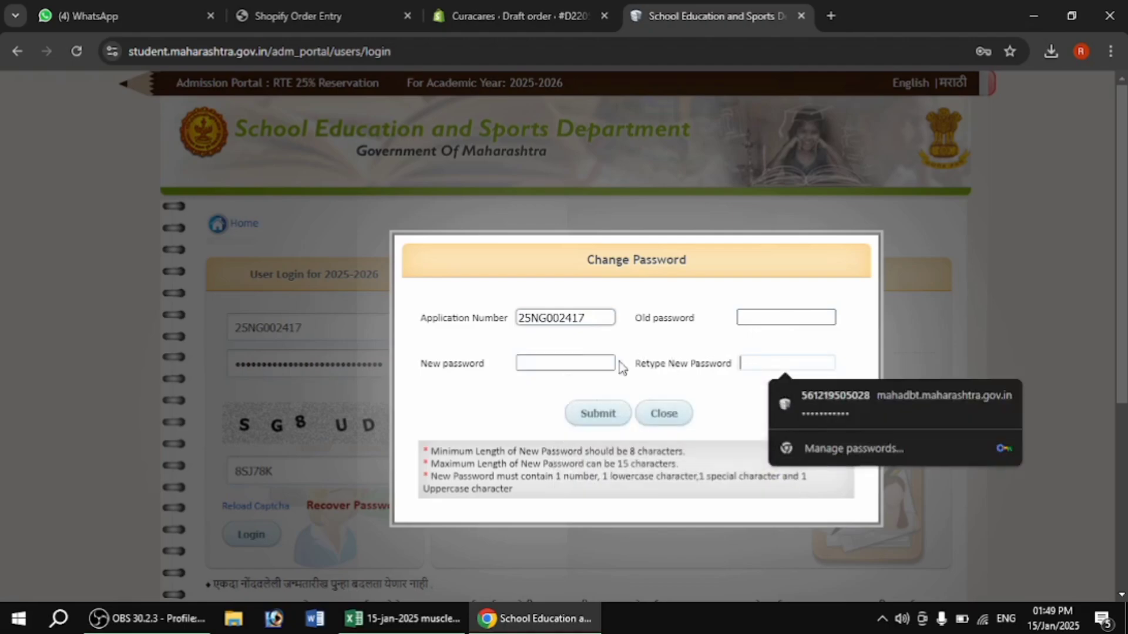
{"action": "left_click", "coordinate": [578, 362]}
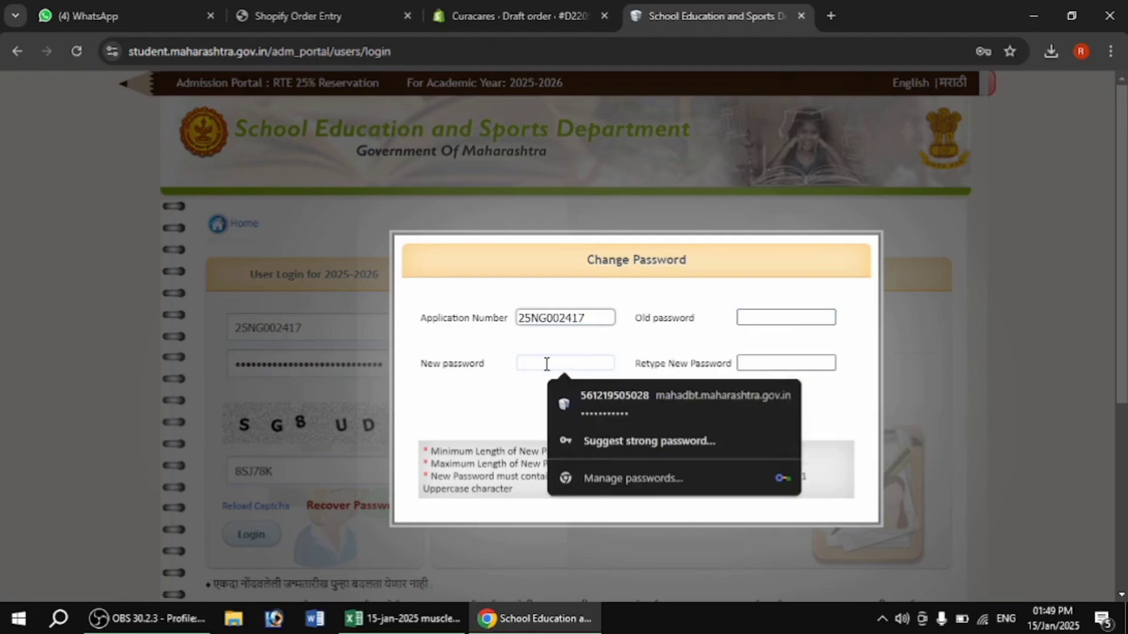
{"action": "left_click", "coordinate": [772, 313]}
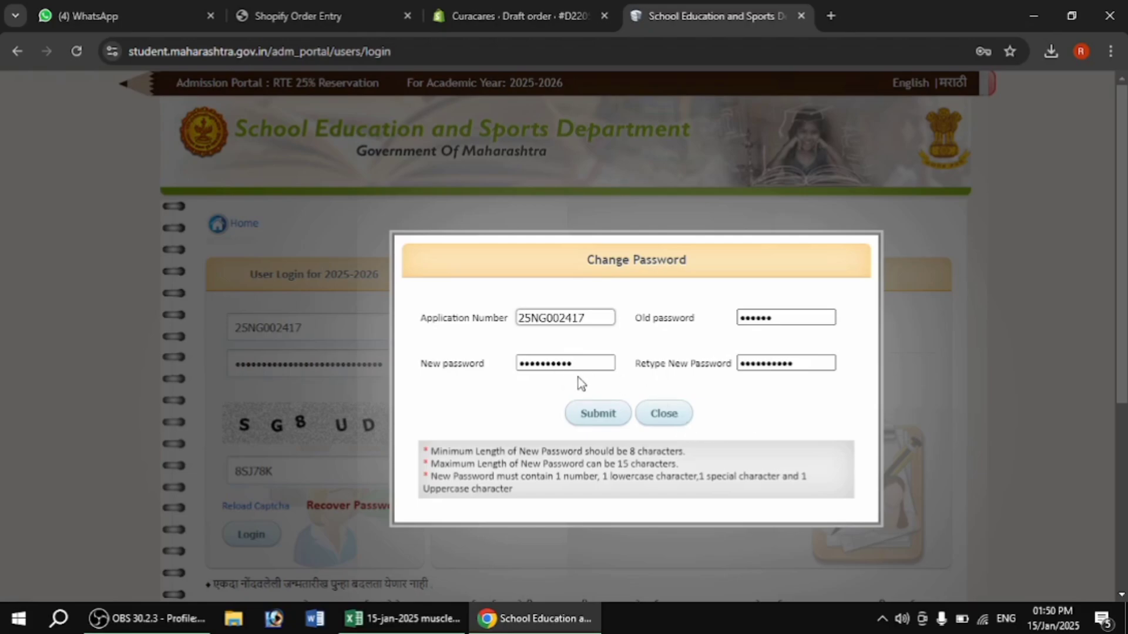
{"action": "left_click", "coordinate": [597, 415]}
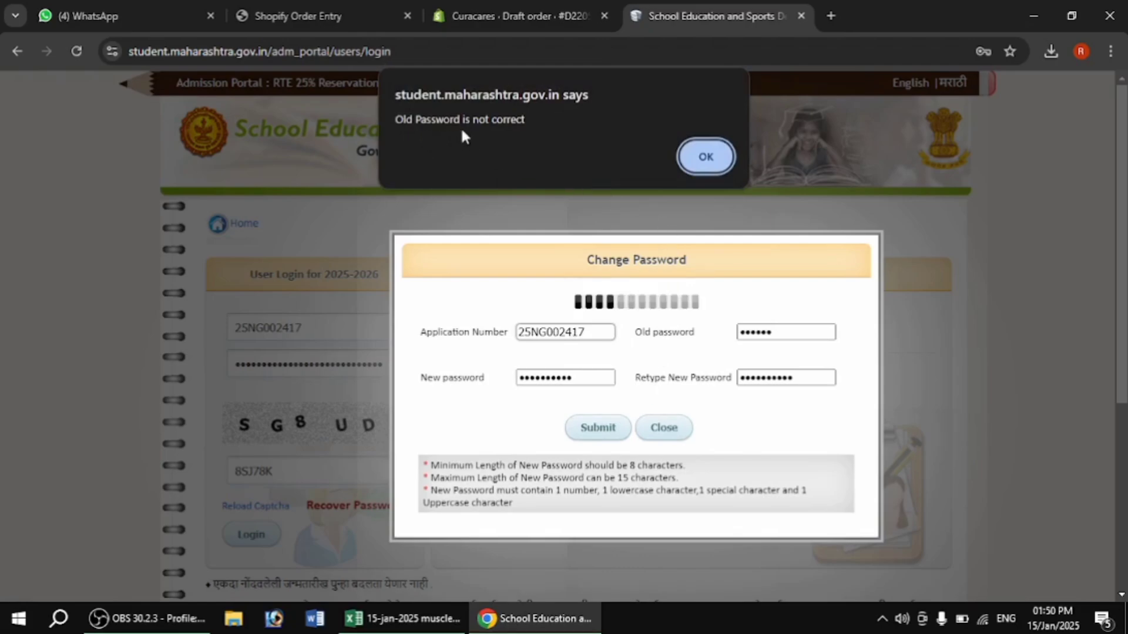
{"action": "left_click", "coordinate": [700, 159]}
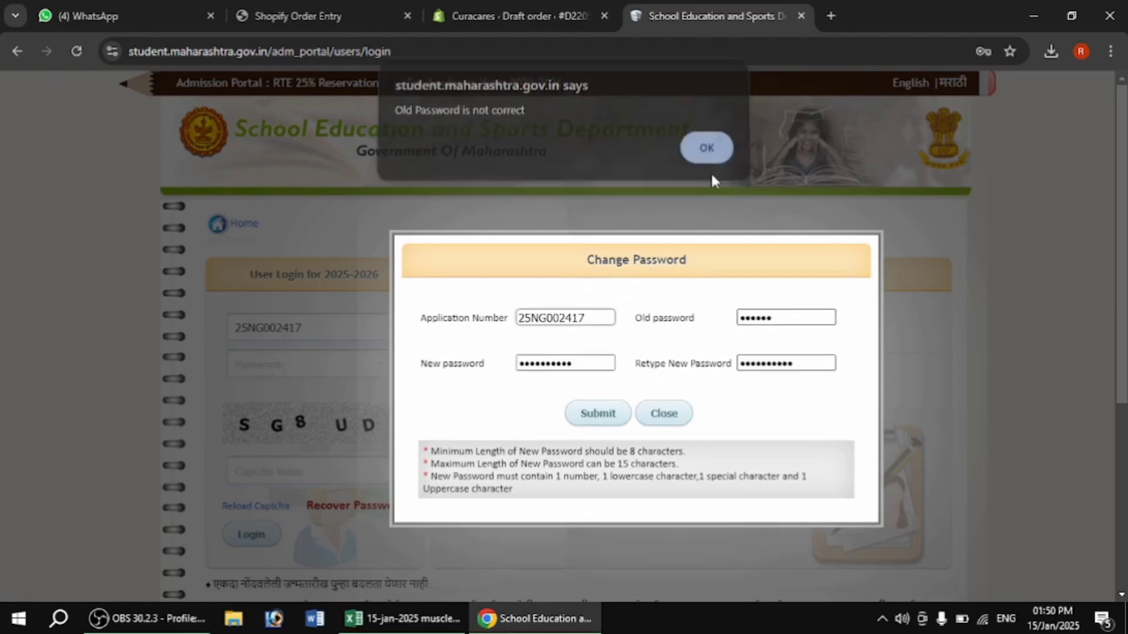
Step: Clear the old password in the password change form, and log in with the application number, account password and captcha value
{"action": "left_click", "coordinate": [775, 318]}
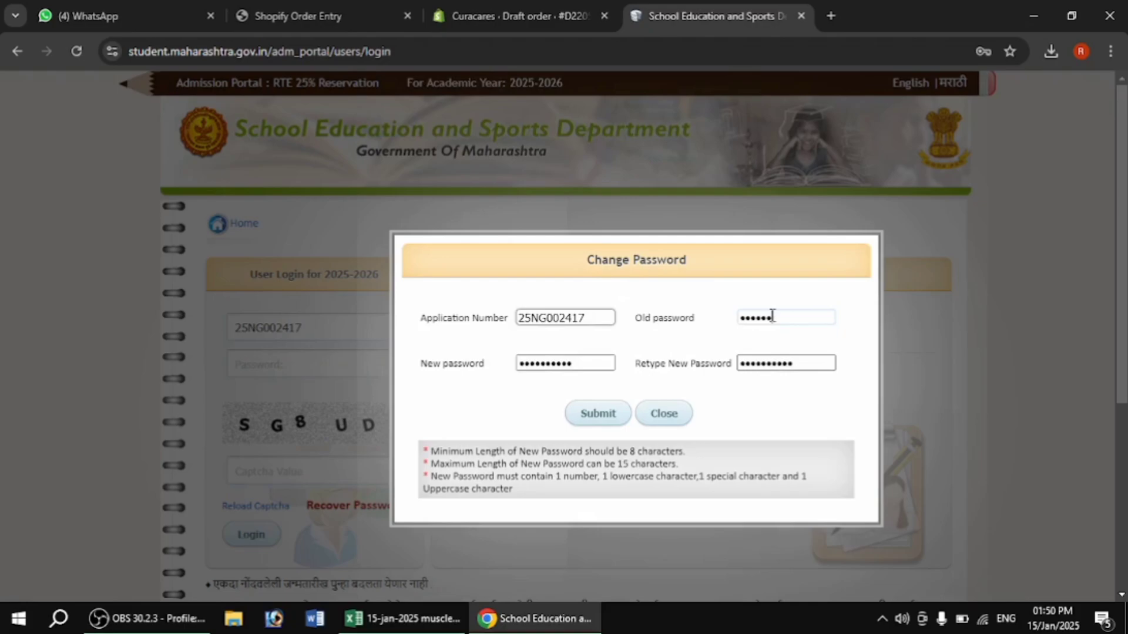
{"action": "key", "text": "BackSpace"}
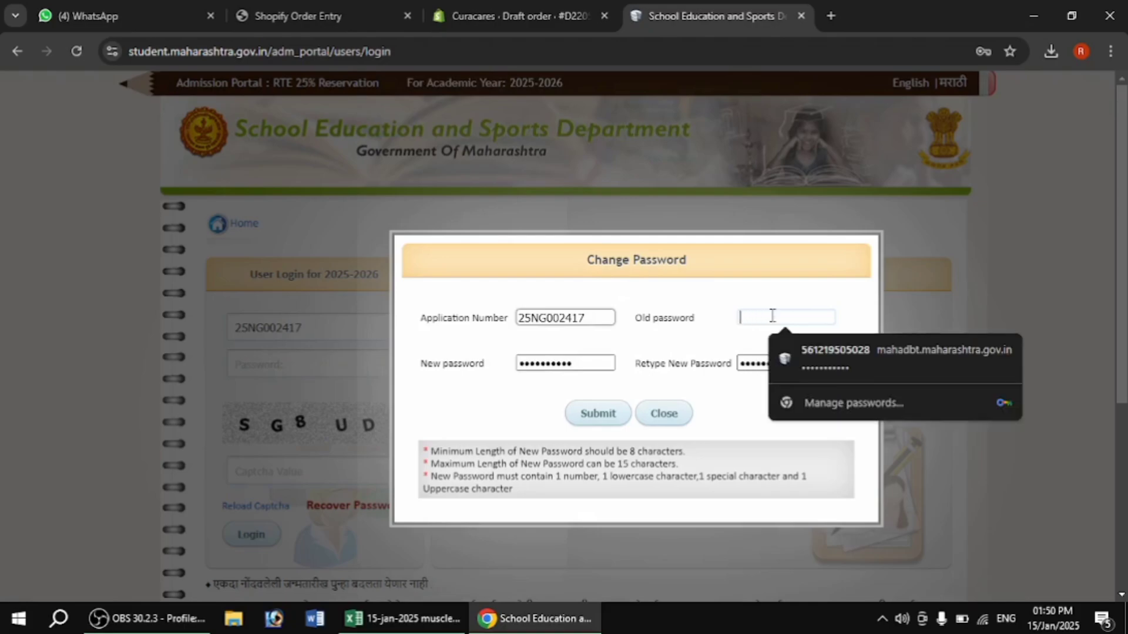
{"action": "left_click", "coordinate": [728, 294]}
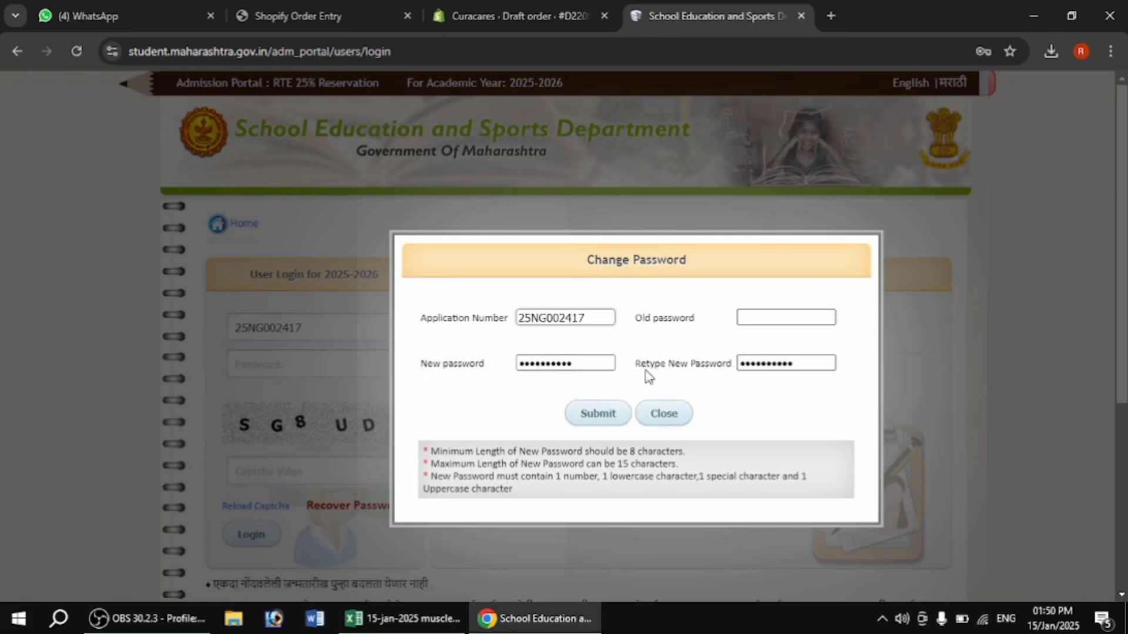
{"action": "left_click", "coordinate": [805, 366]}
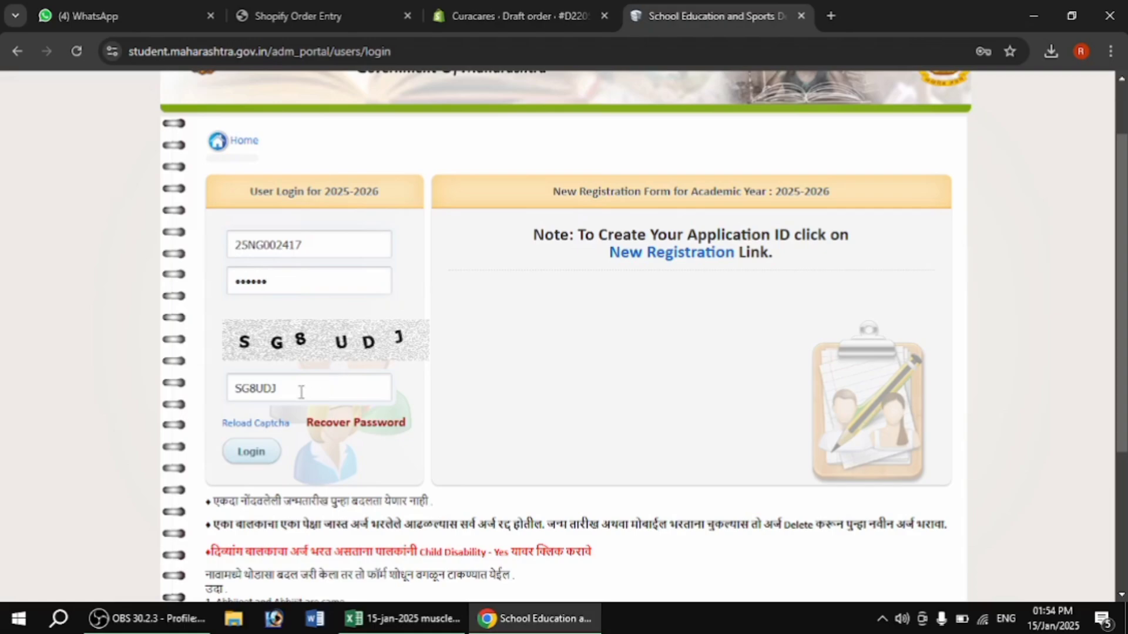
{"action": "left_click", "coordinate": [250, 453]}
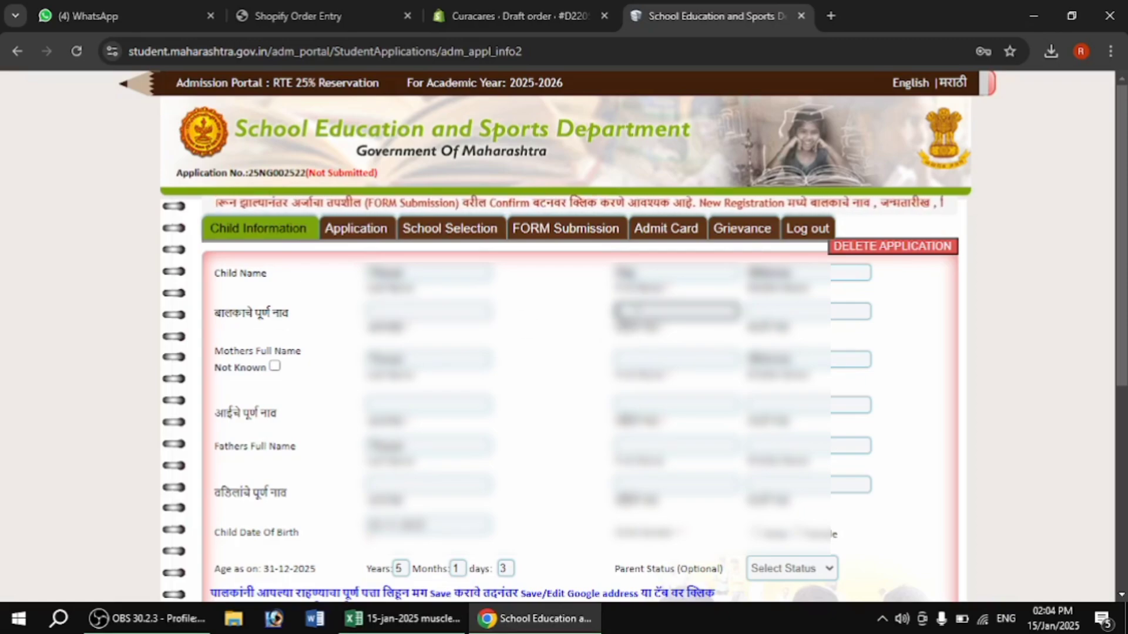
Step: Enter the child's full name and the mother's full name in Marathi in the child information form
{"action": "left_click", "coordinate": [750, 310]}
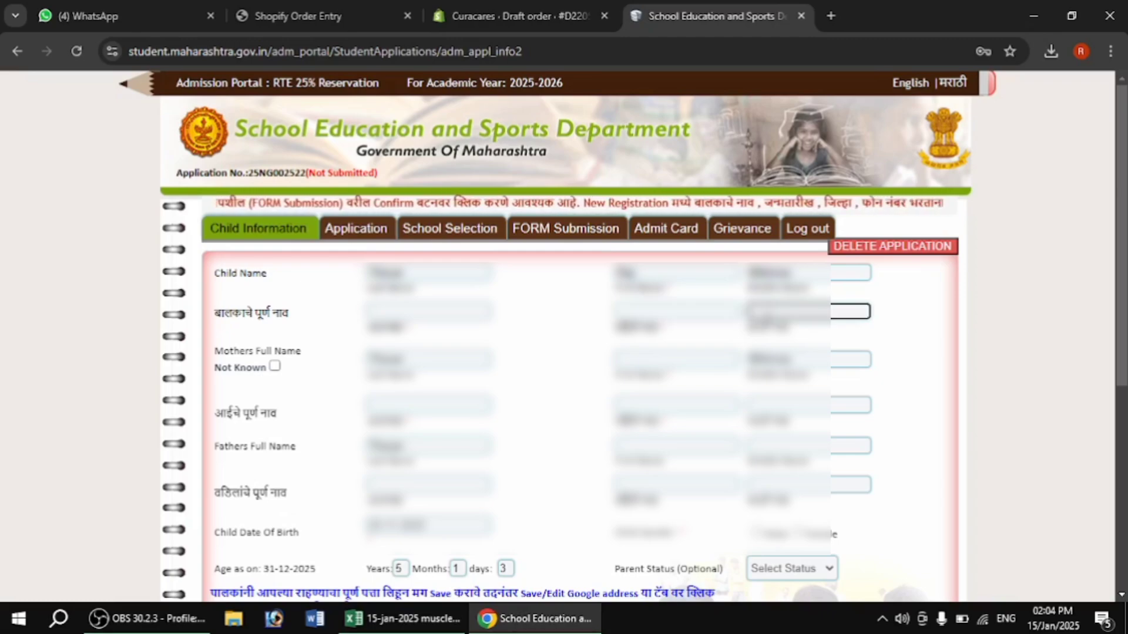
{"action": "scroll", "coordinate": [411, 391], "scroll_direction": "down", "scroll_amount": 1}
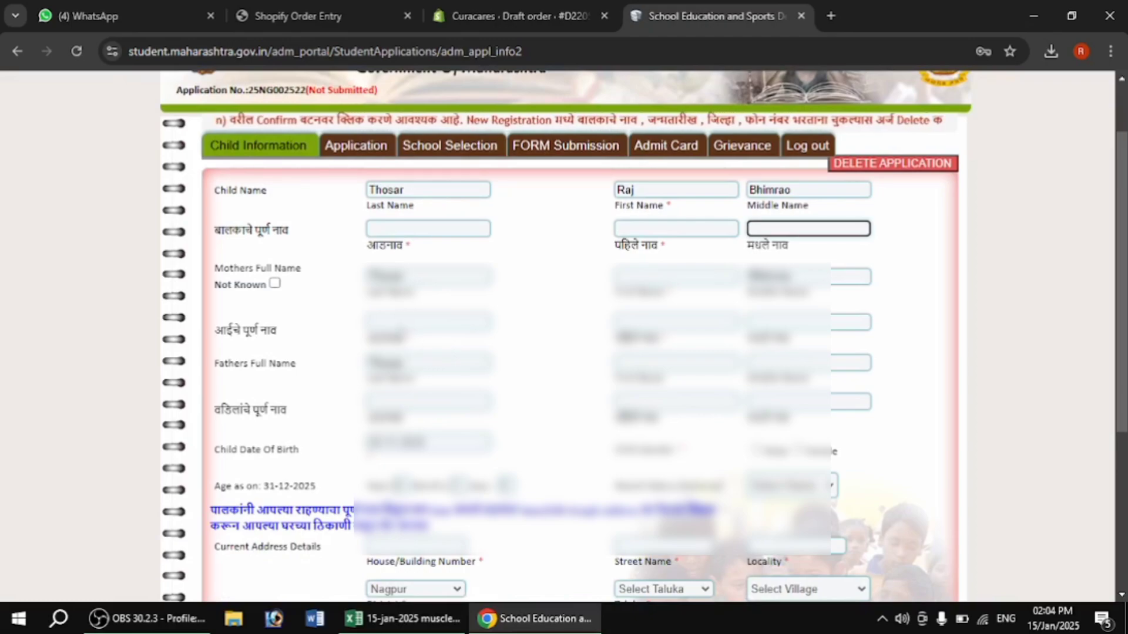
{"action": "scroll", "coordinate": [418, 351], "scroll_direction": "up", "scroll_amount": 1}
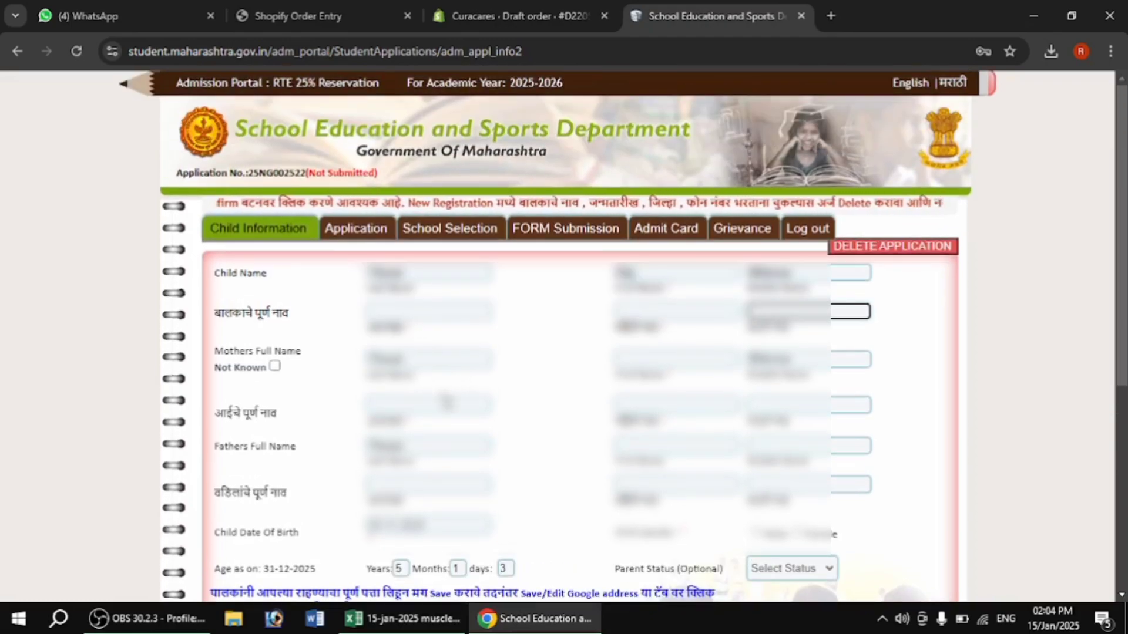
{"action": "left_click", "coordinate": [418, 316]}
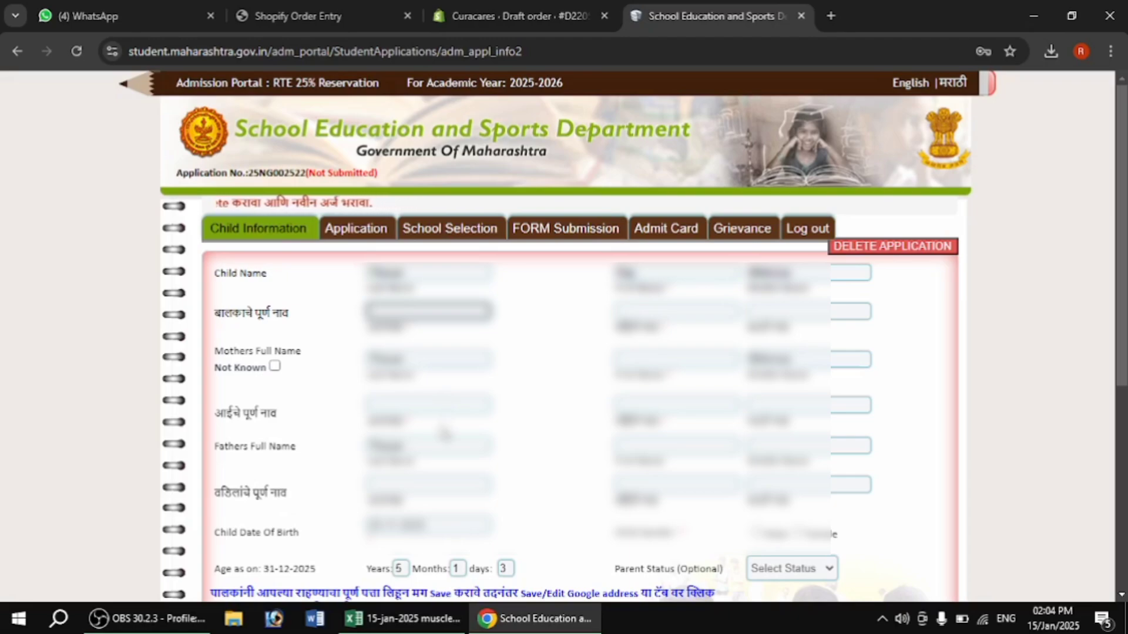
{"action": "scroll", "coordinate": [445, 435], "scroll_direction": "down", "scroll_amount": 1}
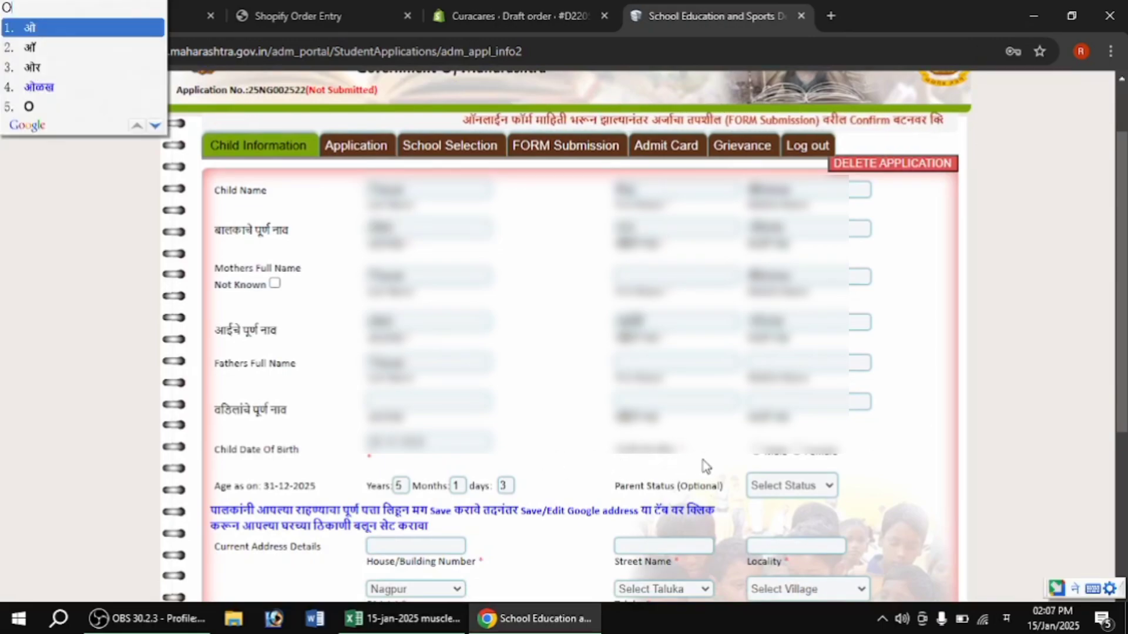
Step: Set the child's gender to Male and the optional parent status to General
{"action": "left_click", "coordinate": [755, 453]}
{"action": "scroll", "coordinate": [351, 505], "scroll_direction": "down", "scroll_amount": 1}
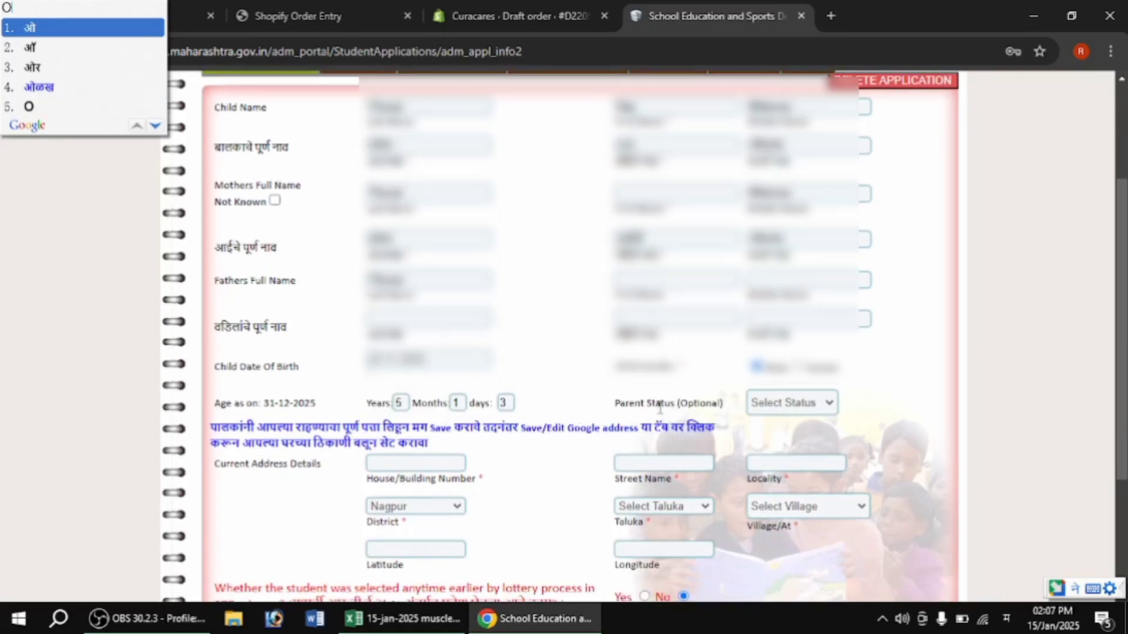
{"action": "left_click", "coordinate": [788, 403]}
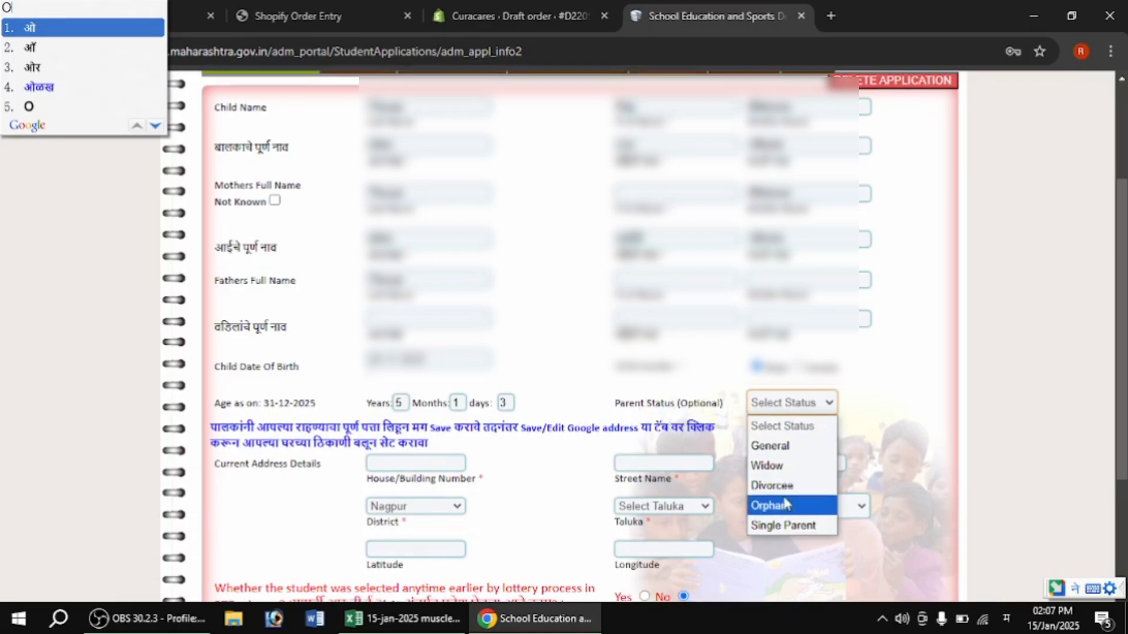
{"action": "left_click", "coordinate": [778, 446]}
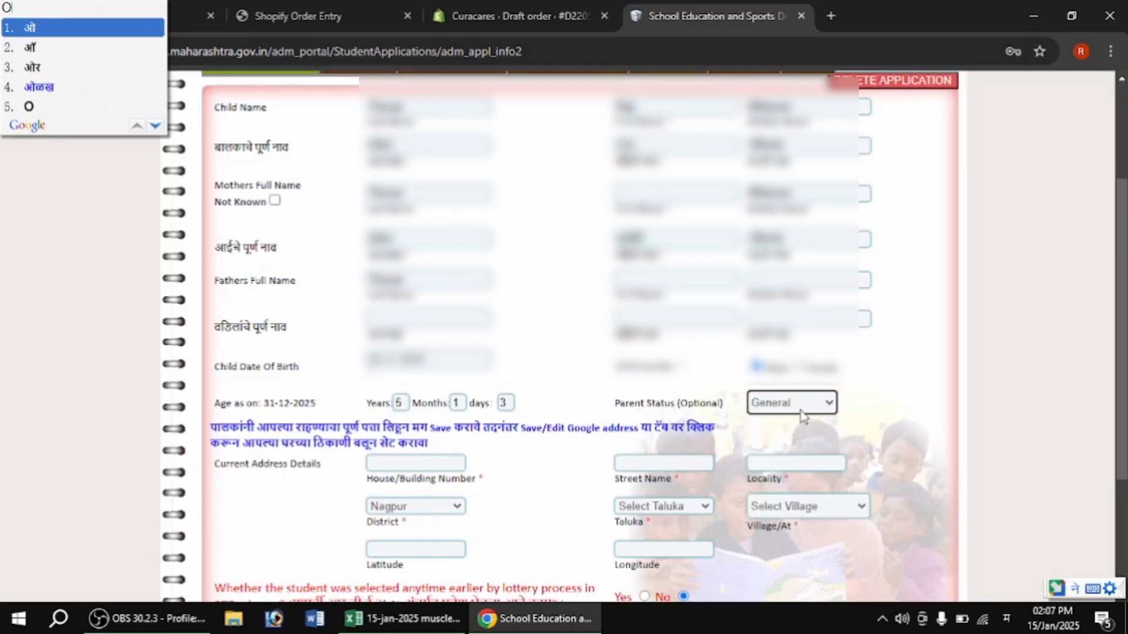
{"action": "left_click", "coordinate": [804, 402]}
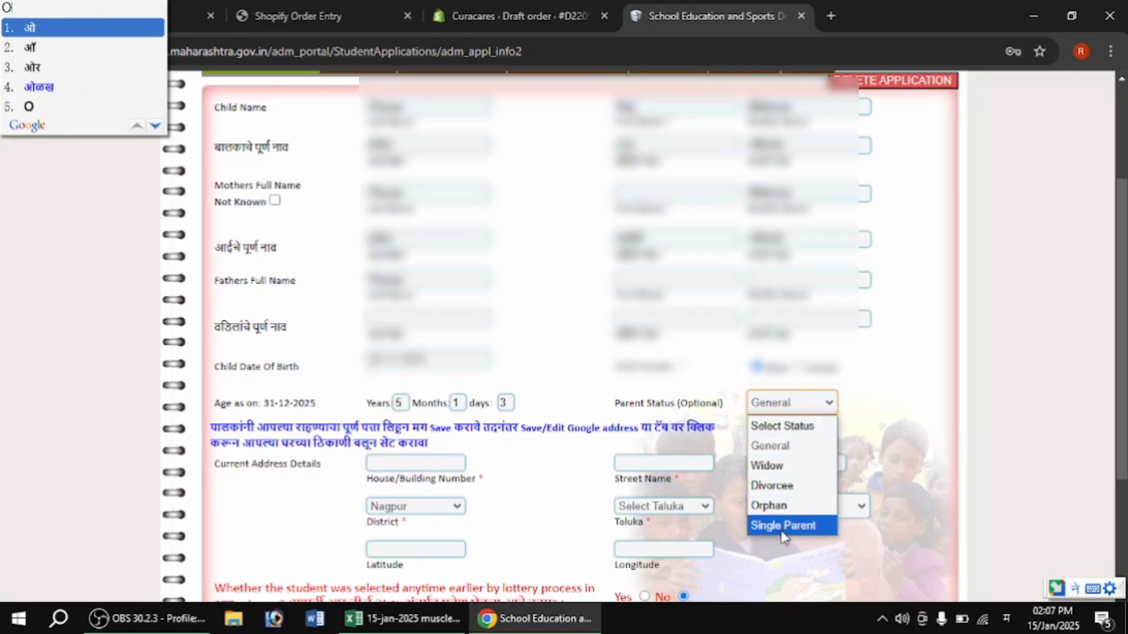
{"action": "left_click", "coordinate": [793, 448]}
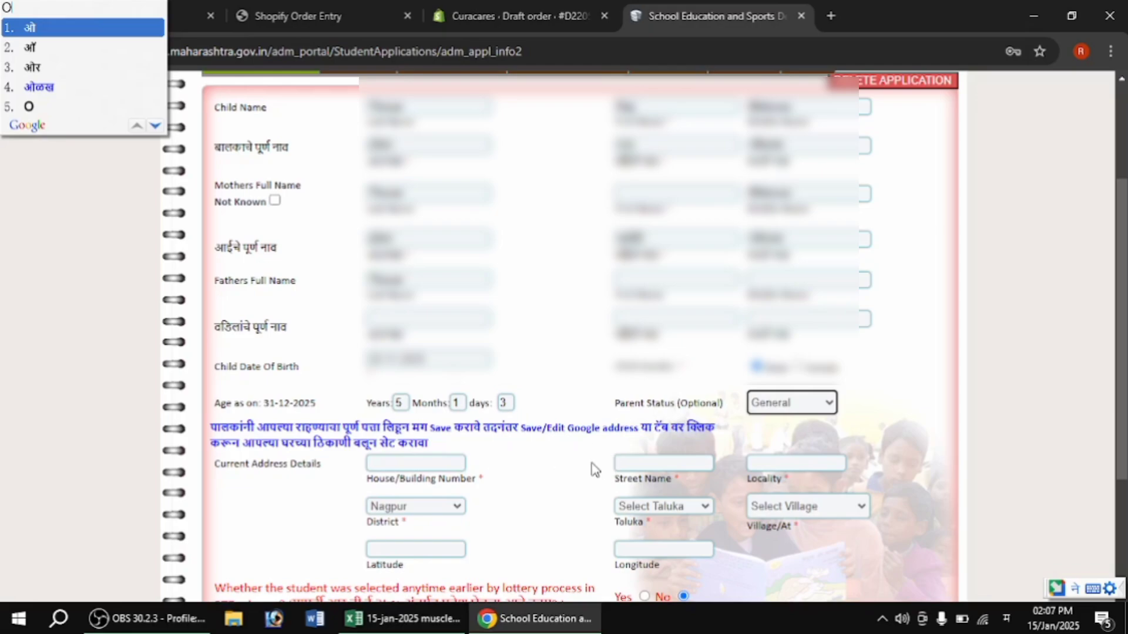
{"action": "type", "text": "PO"}
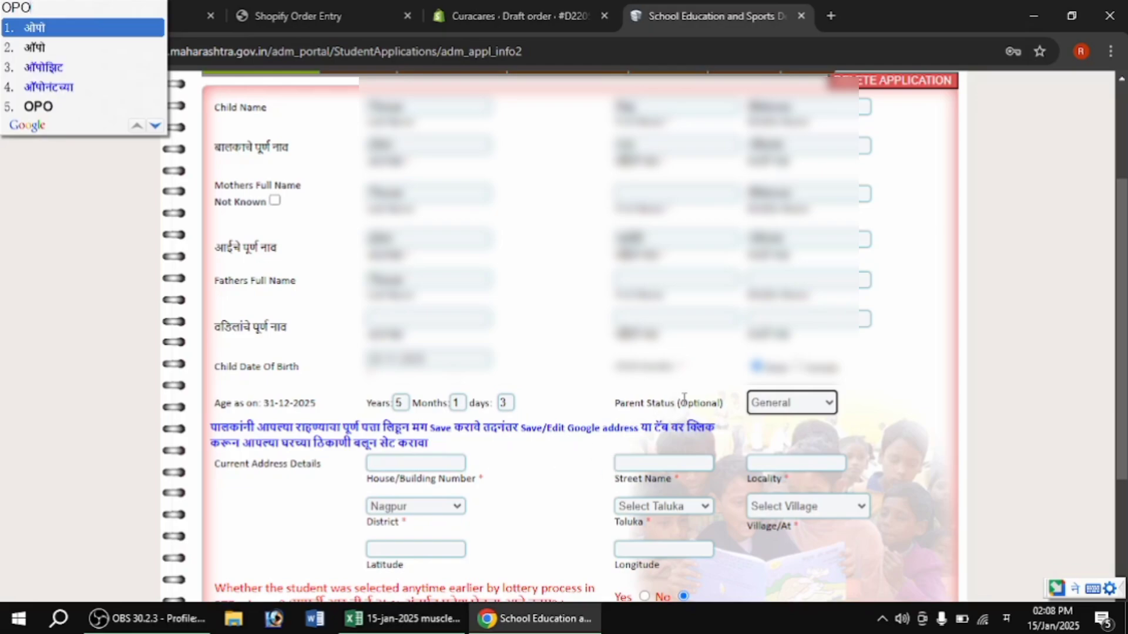
Step: Select the family's district and taluka in the current address details
{"action": "scroll", "coordinate": [500, 464], "scroll_direction": "down", "scroll_amount": 1}
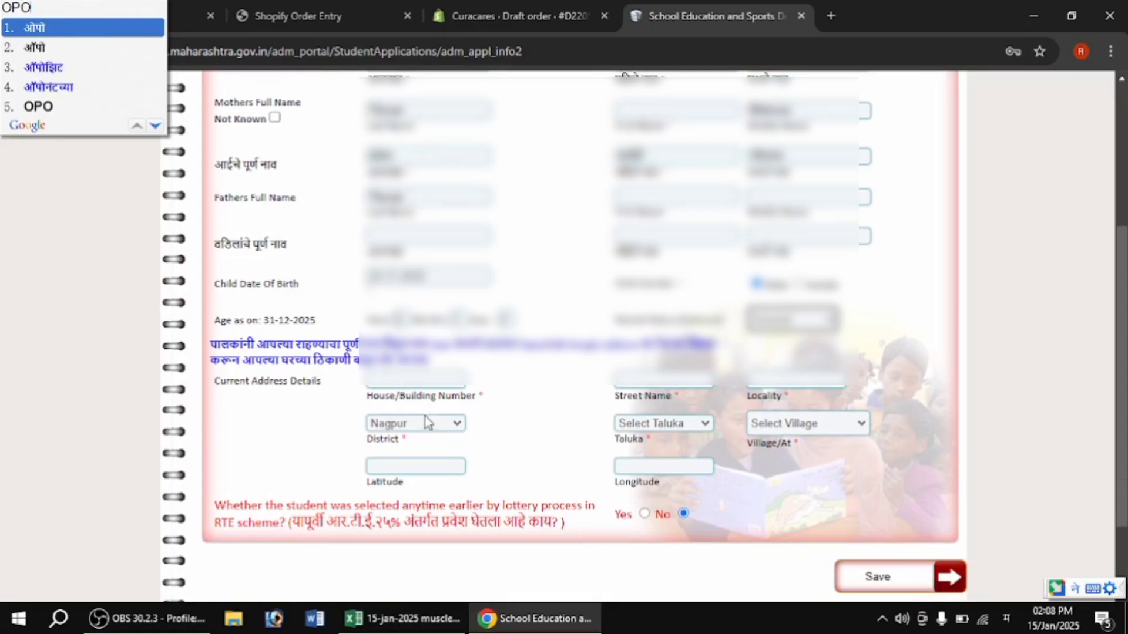
{"action": "left_click", "coordinate": [416, 375]}
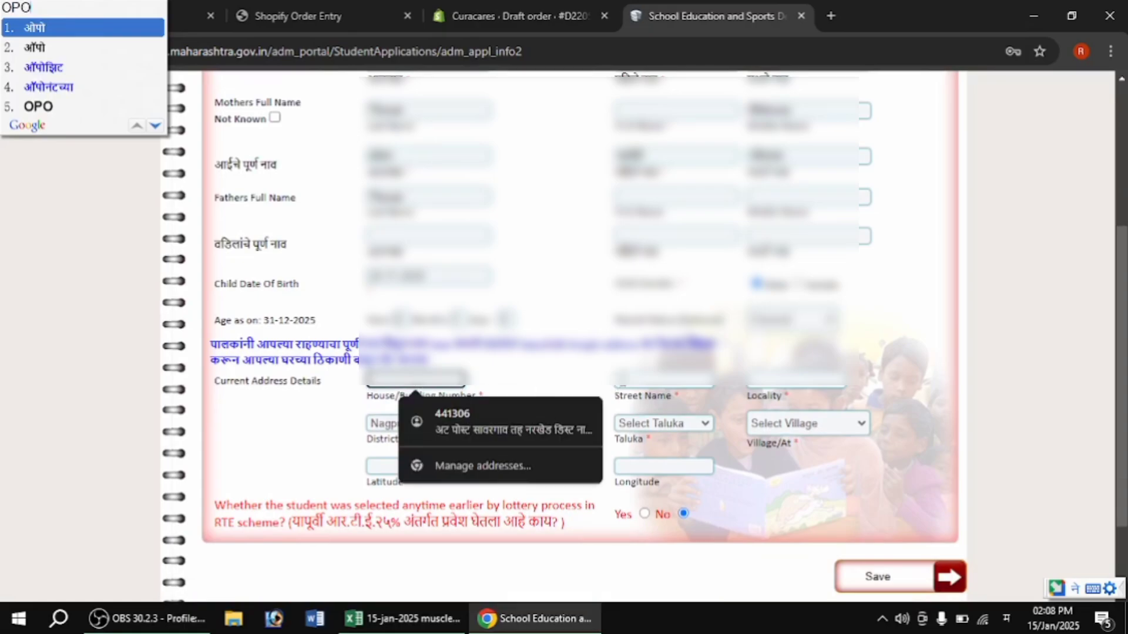
{"action": "left_click", "coordinate": [632, 379]}
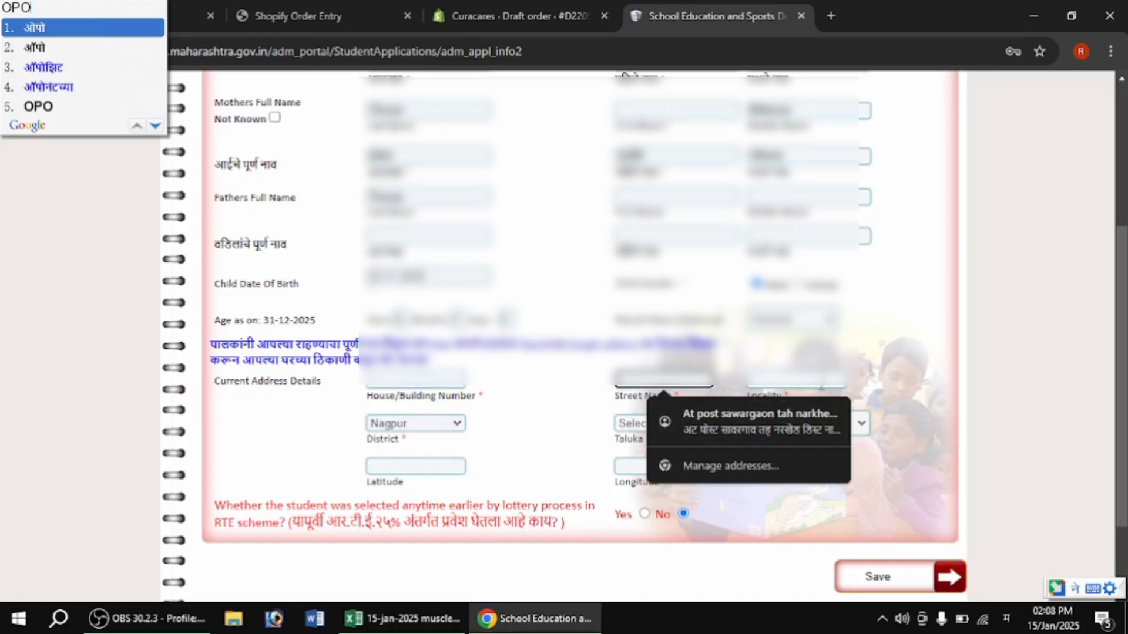
{"action": "left_click", "coordinate": [818, 379]}
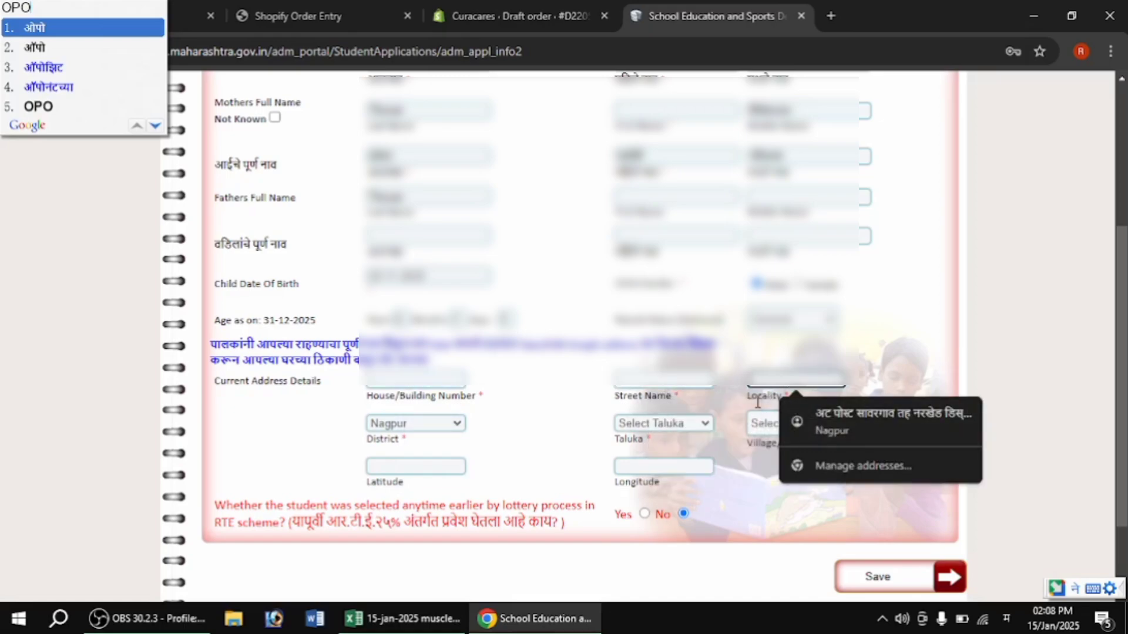
{"action": "left_click", "coordinate": [406, 424]}
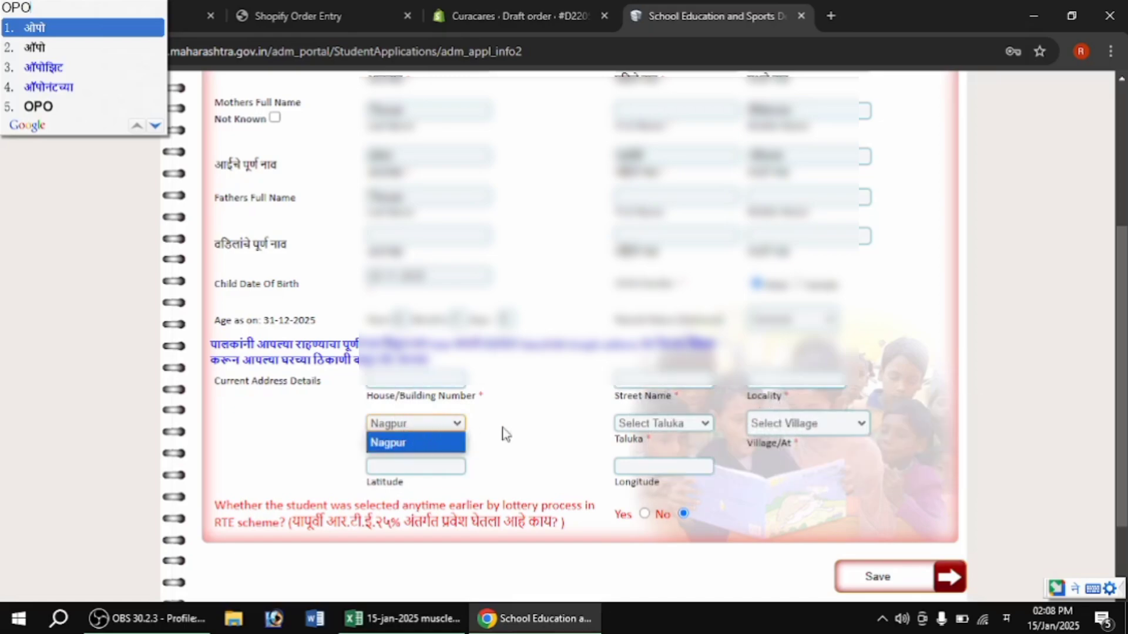
{"action": "left_click", "coordinate": [639, 426]}
{"action": "left_click", "coordinate": [406, 428]}
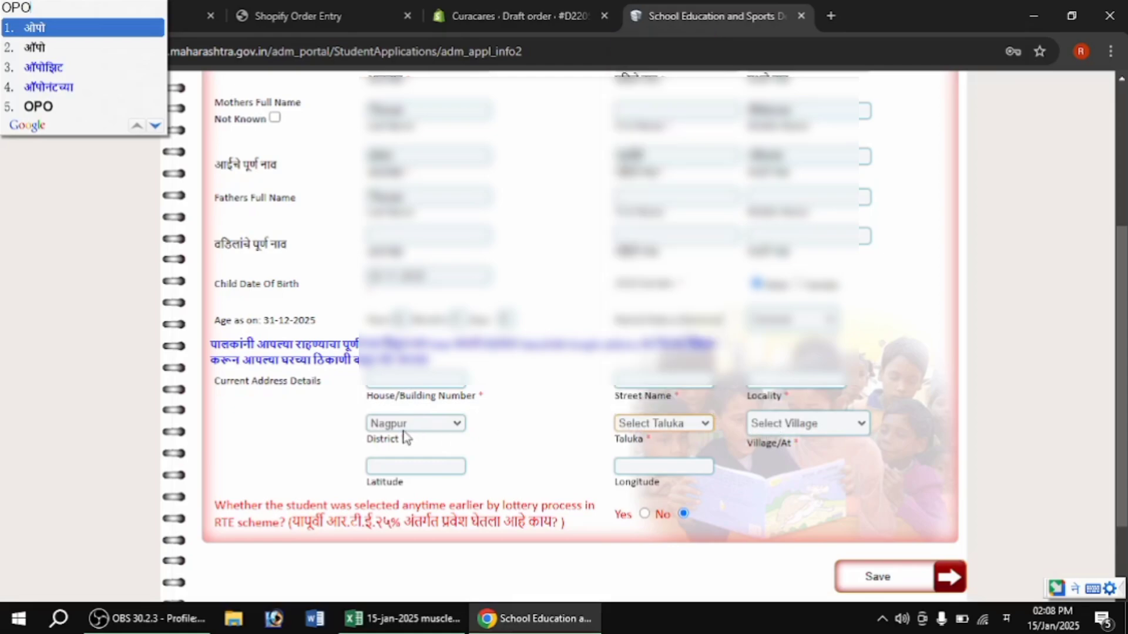
{"action": "left_click", "coordinate": [404, 428]}
{"action": "left_click", "coordinate": [404, 428]}
{"action": "left_click", "coordinate": [405, 428]}
{"action": "left_click", "coordinate": [408, 452]}
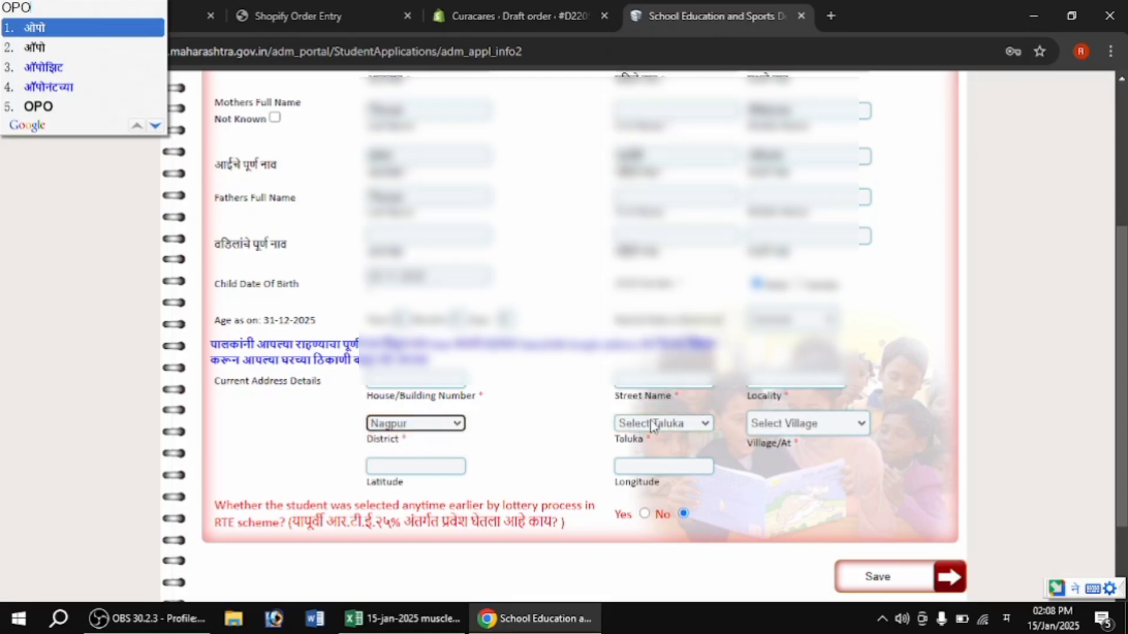
{"action": "left_click", "coordinate": [649, 424]}
{"action": "left_click", "coordinate": [670, 226]}
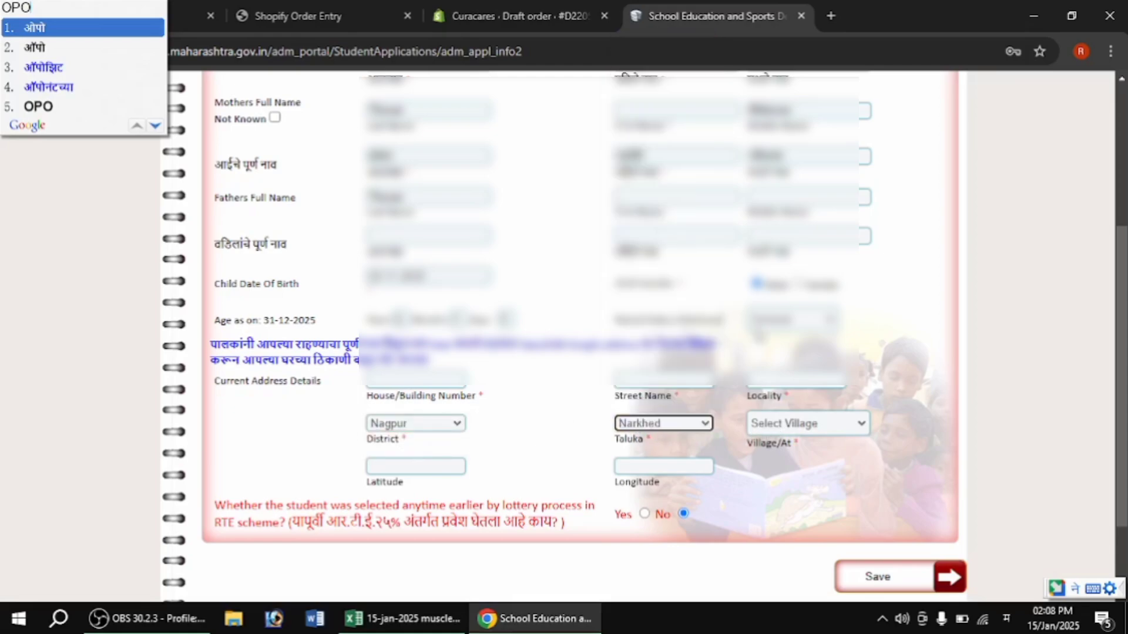
Step: Complete the current address with the village, house number, street name and locality, and save the child information
{"action": "left_click", "coordinate": [799, 429]}
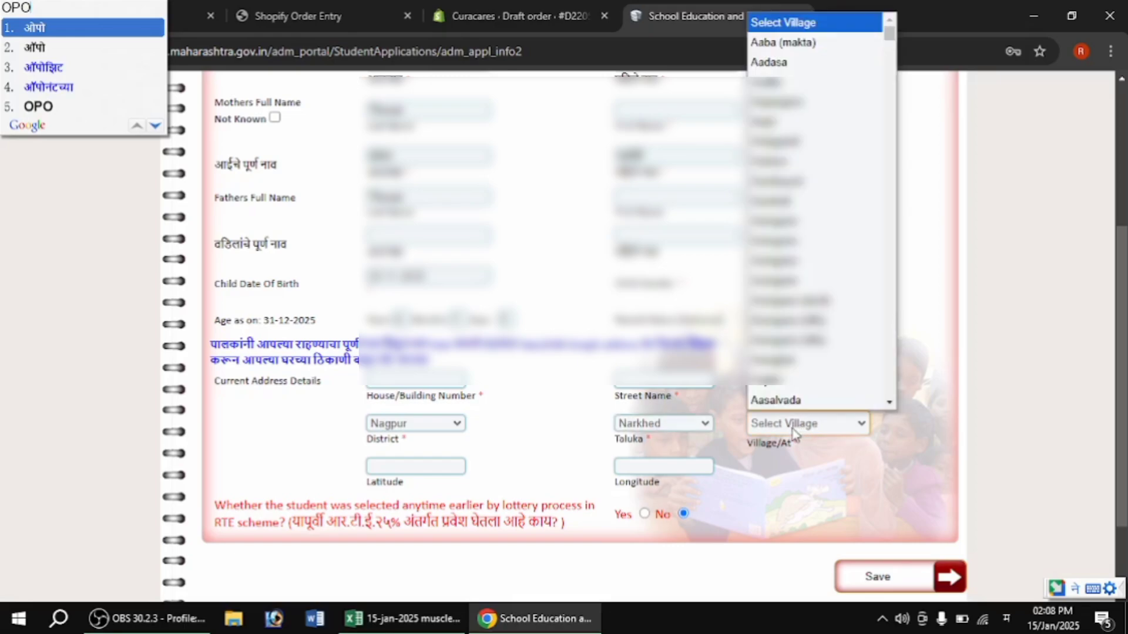
{"action": "scroll", "coordinate": [805, 280], "scroll_direction": "down", "scroll_amount": 15}
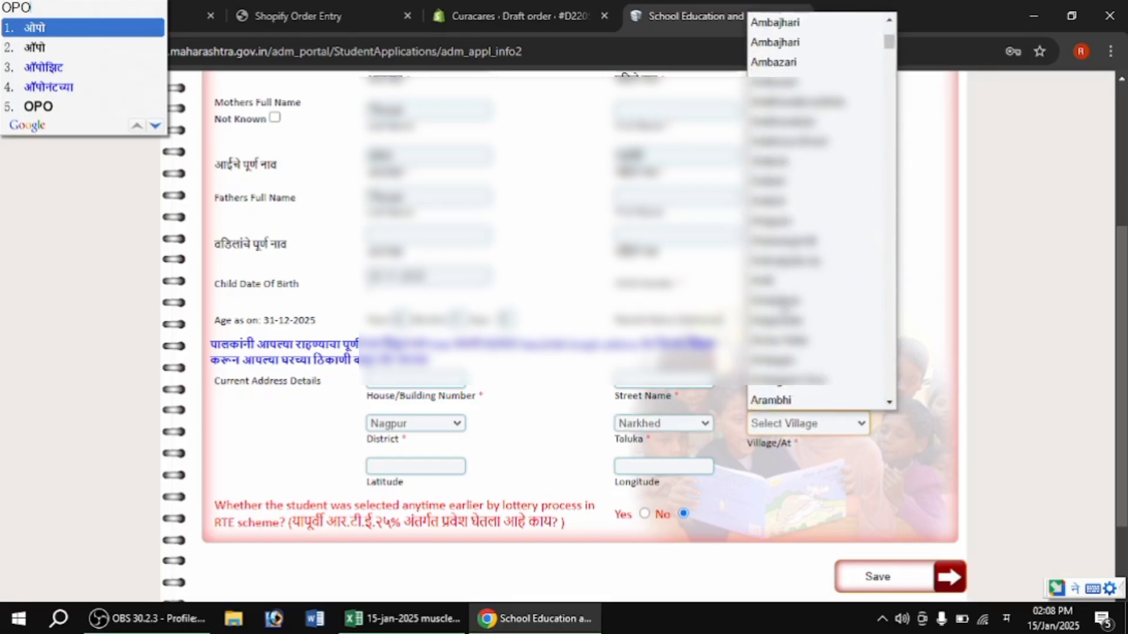
{"action": "scroll", "coordinate": [882, 178], "scroll_direction": "down", "scroll_amount": 20}
{"action": "type", "text": "S"}
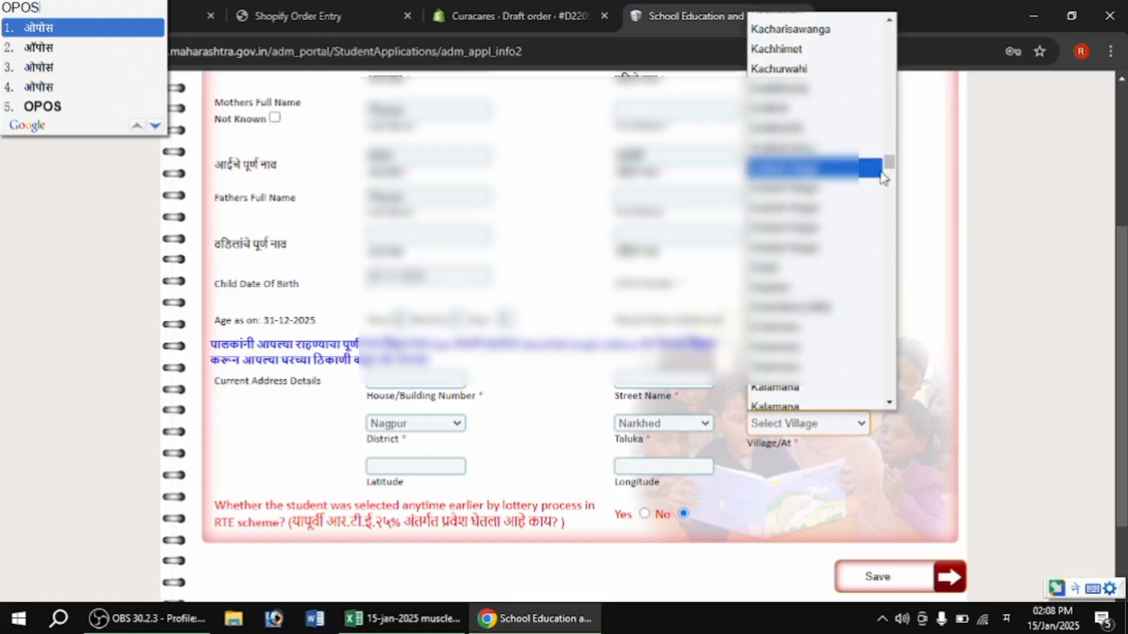
{"action": "left_click", "coordinate": [881, 170]}
{"action": "type", "text": "PO"}
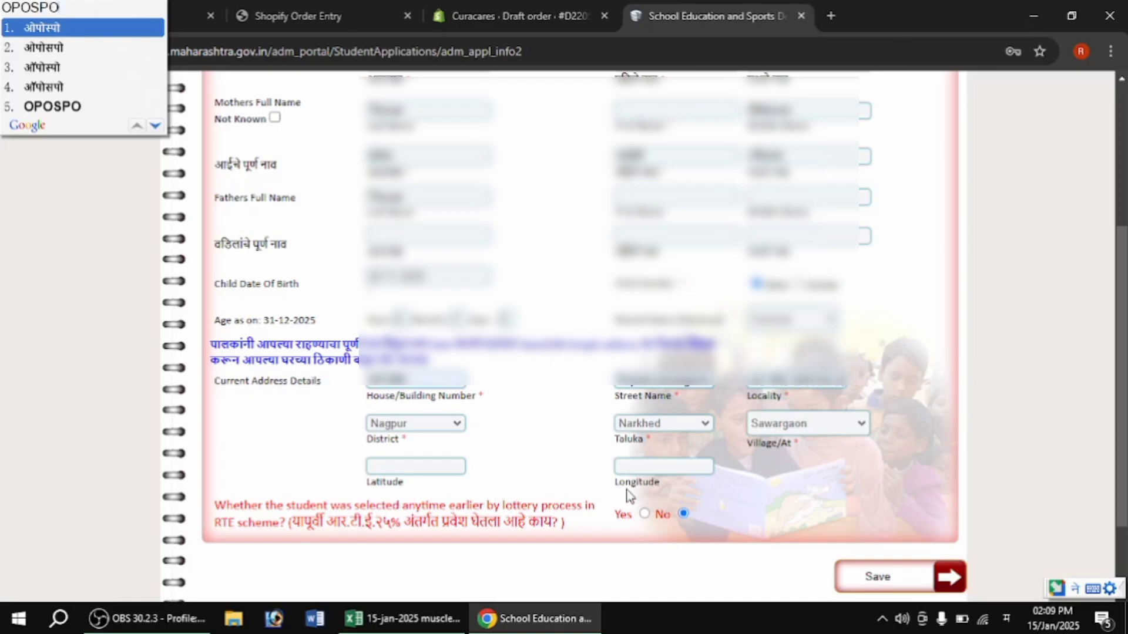
{"action": "scroll", "coordinate": [711, 504], "scroll_direction": "down", "scroll_amount": 2}
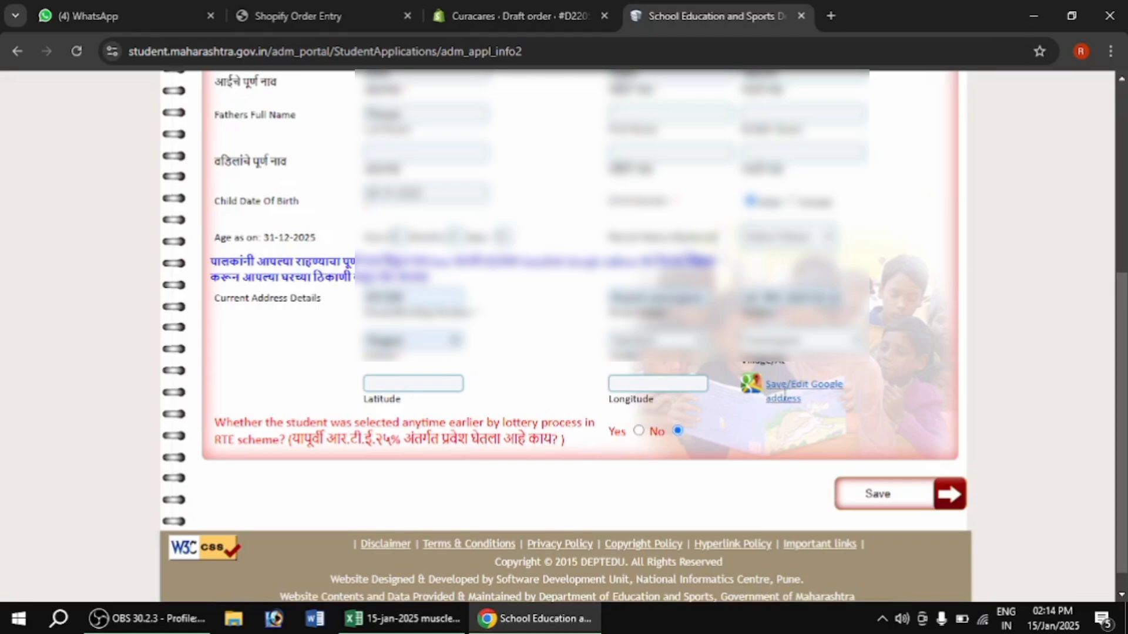
Step: Set the home location on the Google address map by moving the marker to the long building just southwest of its initial position, and save it
{"action": "left_click", "coordinate": [752, 385]}
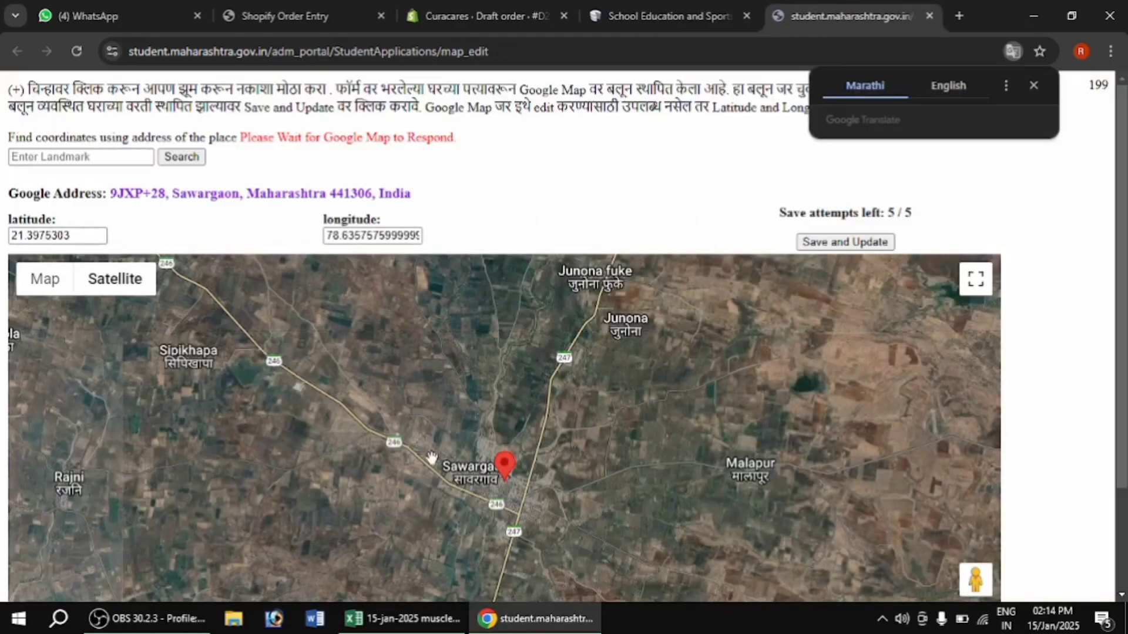
{"action": "scroll", "coordinate": [432, 458], "scroll_direction": "down", "scroll_amount": 2}
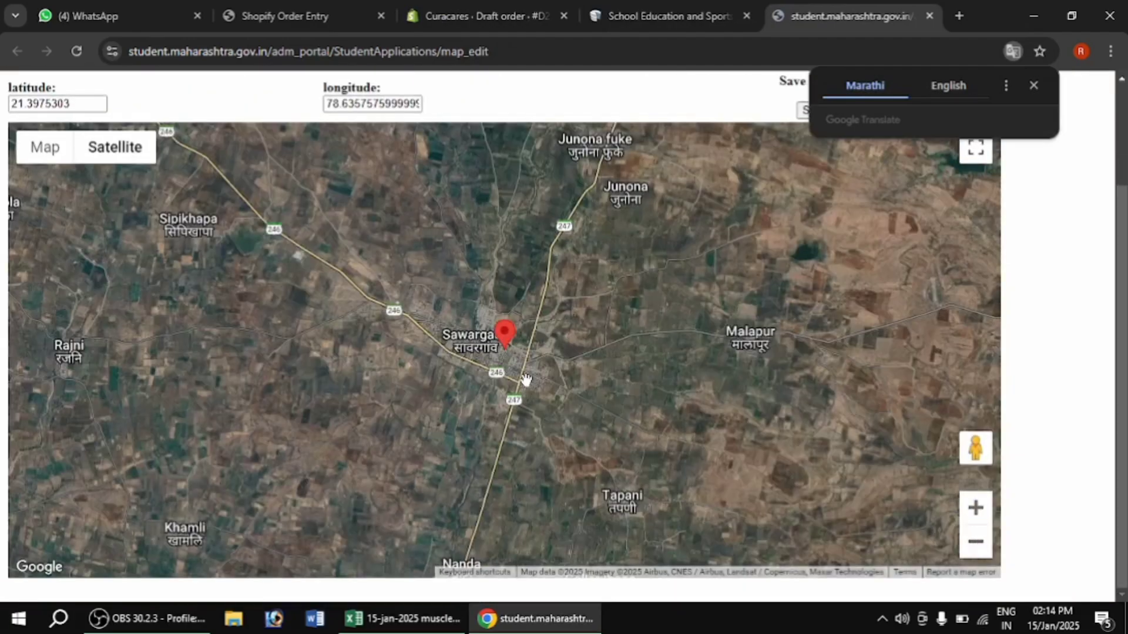
{"action": "left_click", "coordinate": [975, 509]}
{"action": "left_click", "coordinate": [975, 509]}
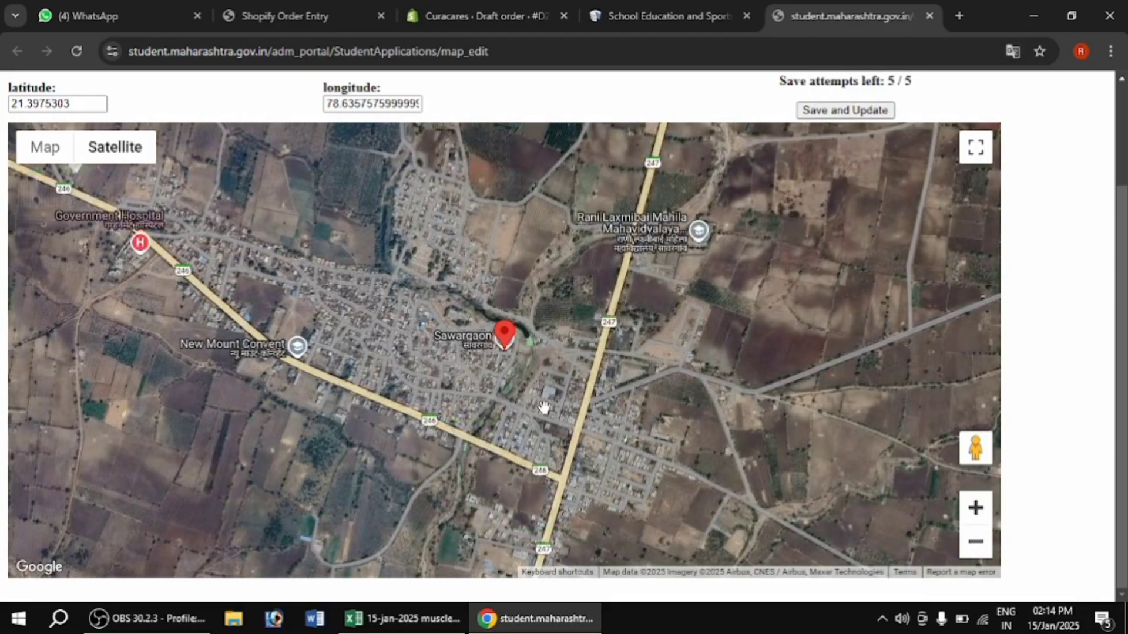
{"action": "left_click", "coordinate": [976, 509]}
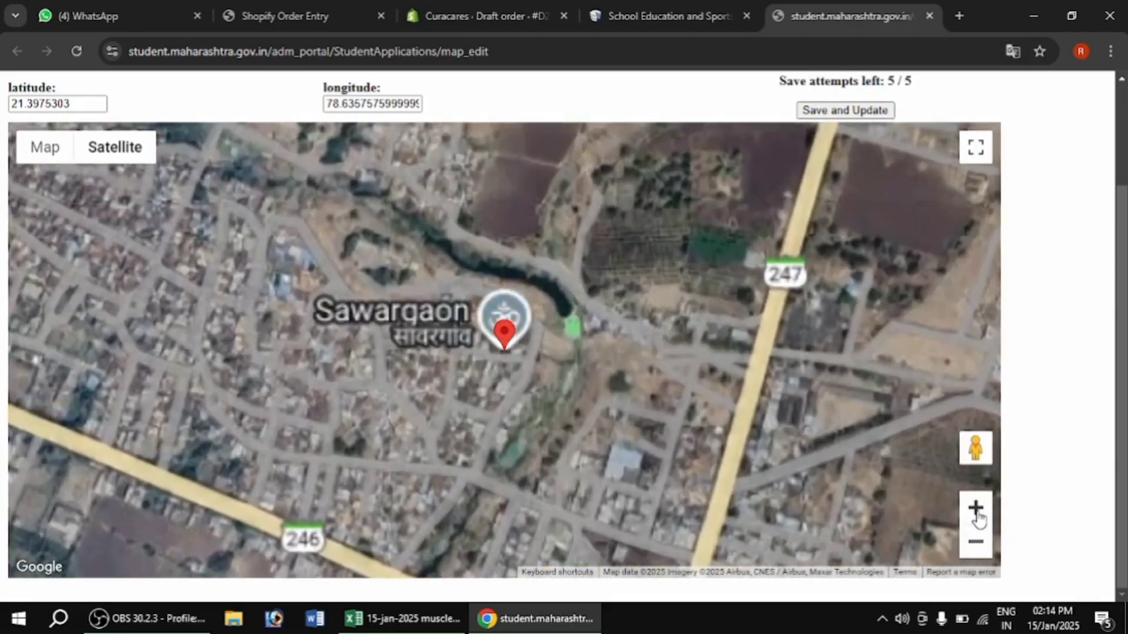
{"action": "left_click", "coordinate": [976, 509]}
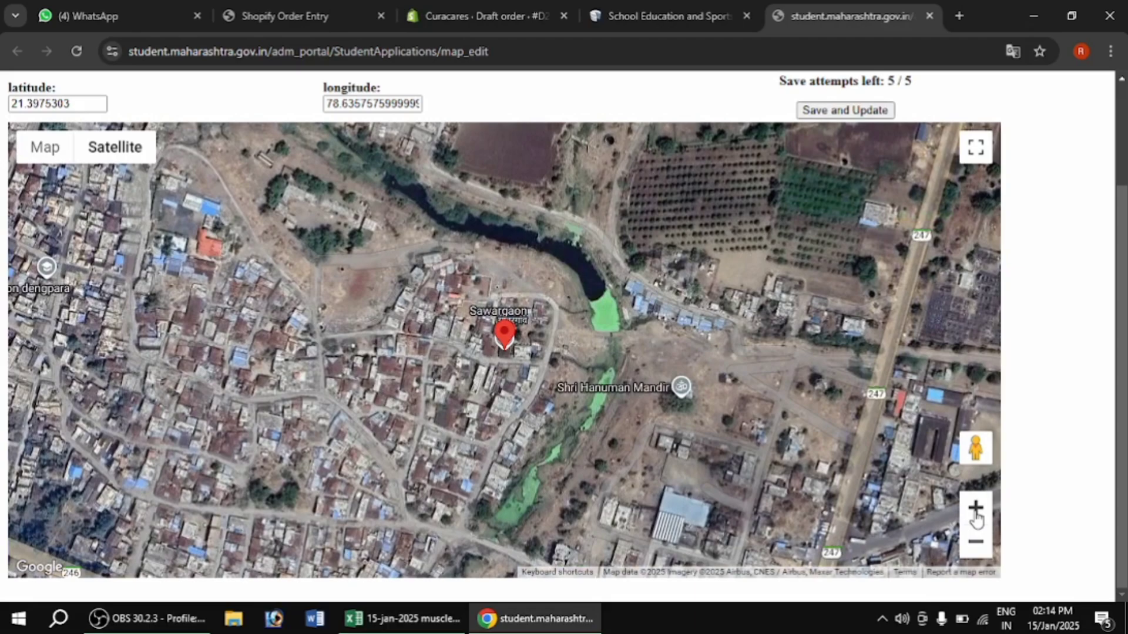
{"action": "left_click", "coordinate": [976, 508]}
{"action": "left_click", "coordinate": [976, 509]}
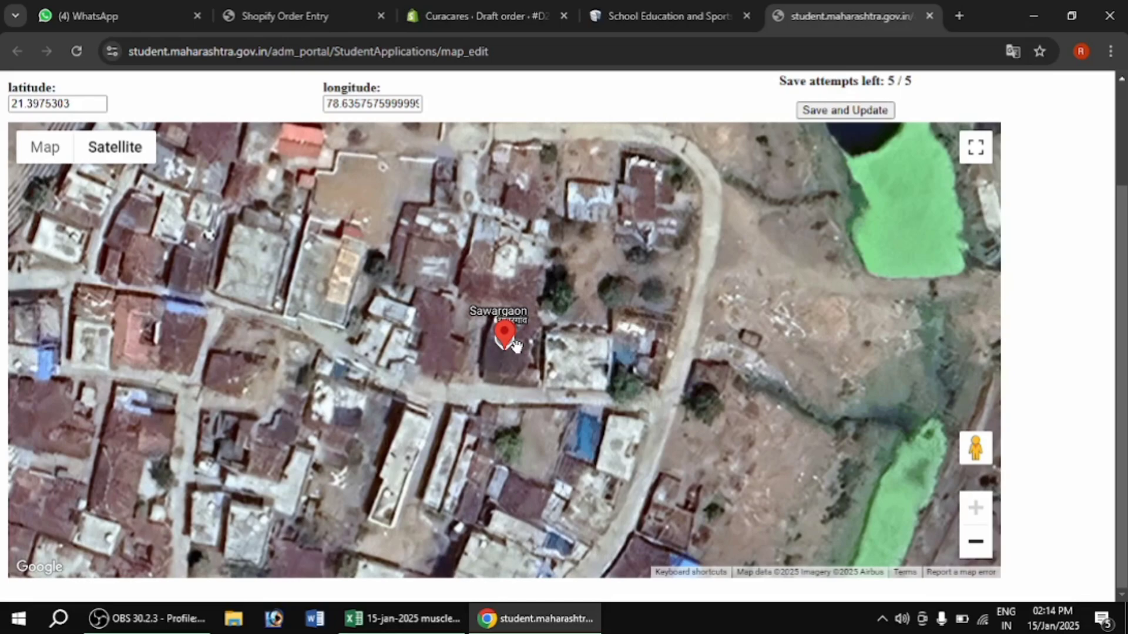
{"action": "mouse_move", "coordinate": [509, 347]}
{"action": "left_mouse_down"}
{"action": "mouse_move", "coordinate": [527, 381]}
{"action": "mouse_move", "coordinate": [525, 361]}
{"action": "mouse_move", "coordinate": [402, 375]}
{"action": "mouse_move", "coordinate": [404, 449]}
{"action": "left_mouse_up"}
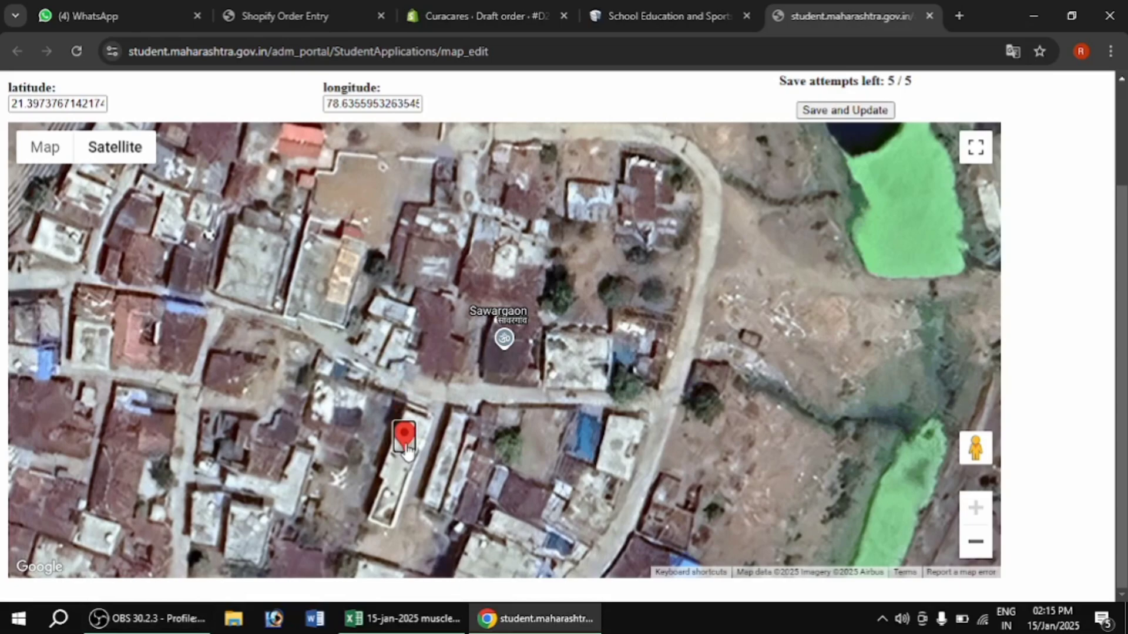
{"action": "left_click", "coordinate": [848, 113]}
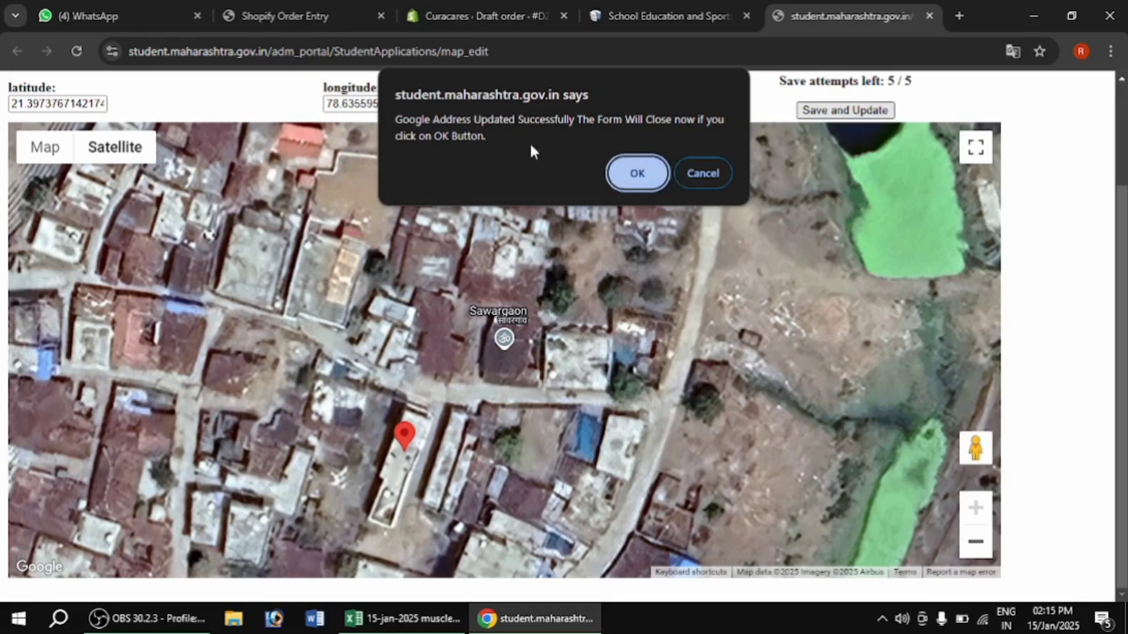
{"action": "left_click", "coordinate": [638, 174]}
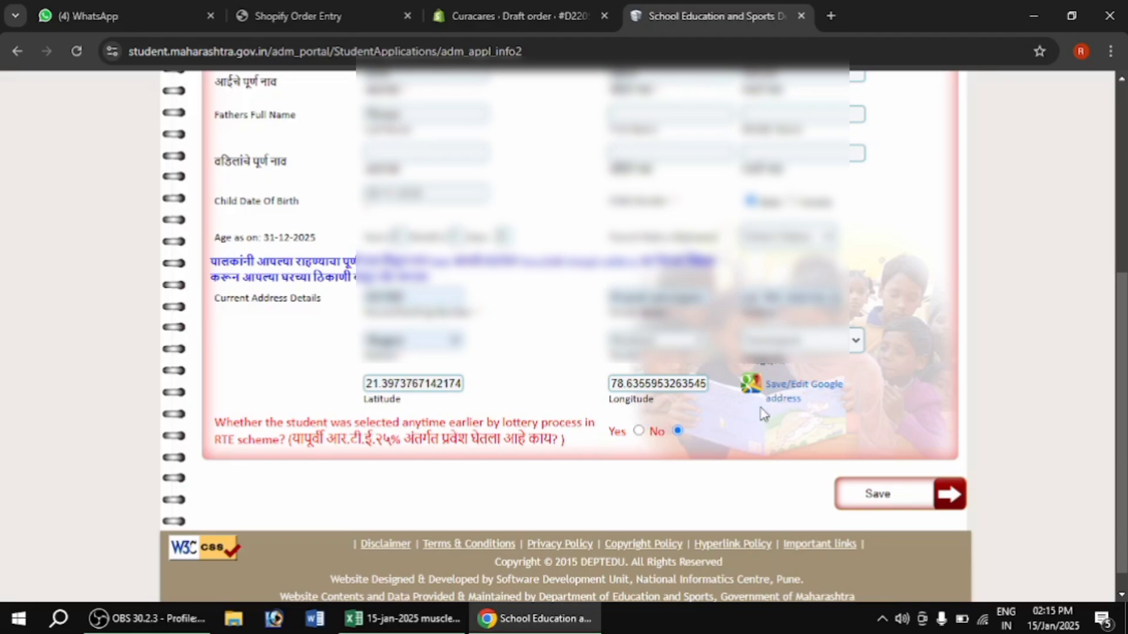
Step: Review the child information form and save the child's details with the updated home coordinates
{"action": "scroll", "coordinate": [695, 382], "scroll_direction": "up", "scroll_amount": 6}
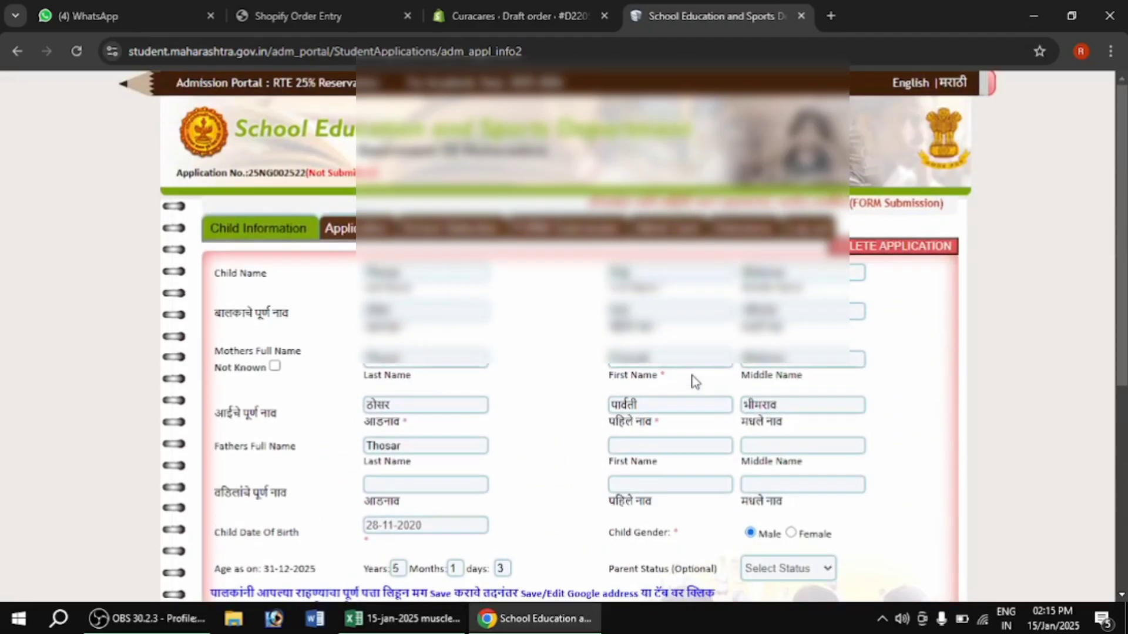
{"action": "scroll", "coordinate": [695, 382], "scroll_direction": "down", "scroll_amount": 6}
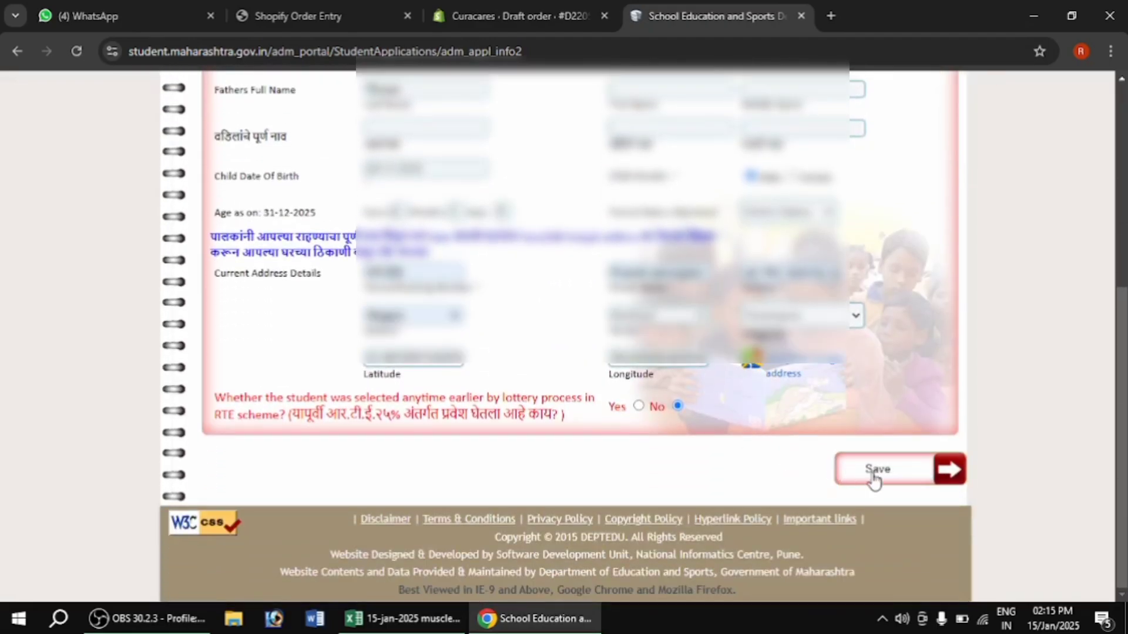
{"action": "left_click", "coordinate": [872, 475]}
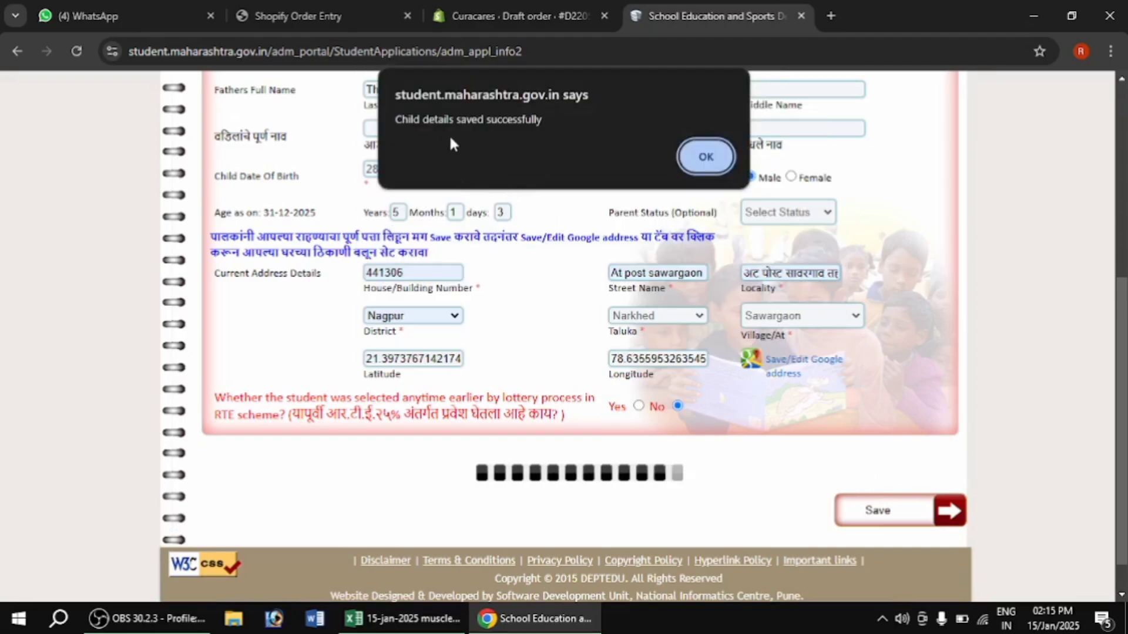
{"action": "left_click", "coordinate": [702, 166]}
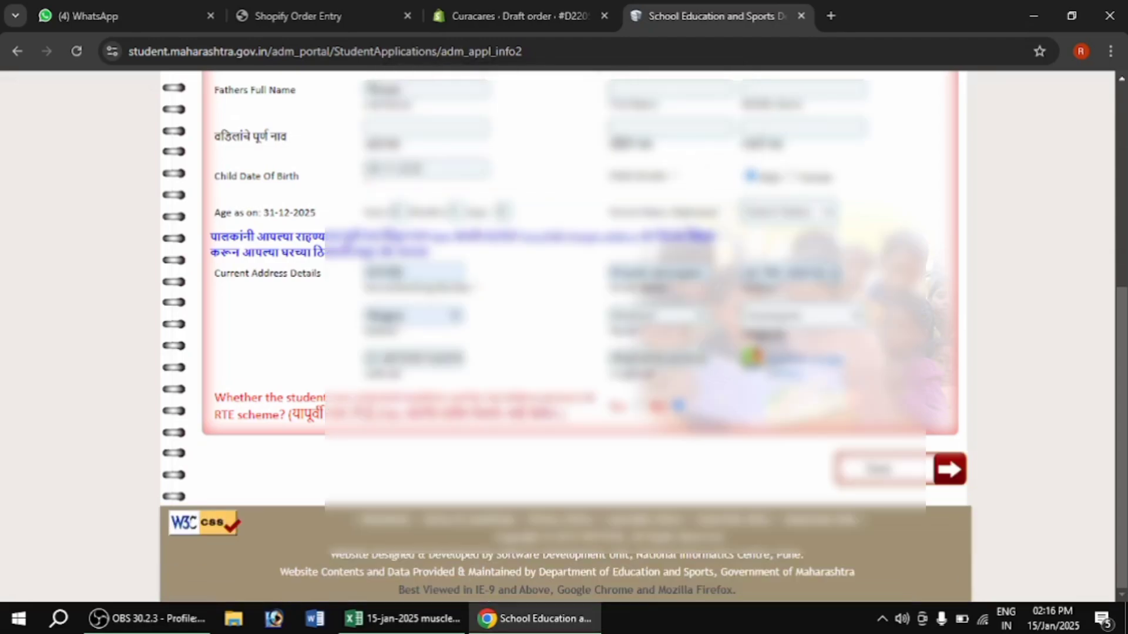
Step: Open the application details and set the admission class to Senior KG (1 Year Before 1st Std) and the religion to Hindu
{"action": "scroll", "coordinate": [640, 374], "scroll_direction": "up", "scroll_amount": 2}
{"action": "scroll", "coordinate": [640, 374], "scroll_direction": "up", "scroll_amount": 5}
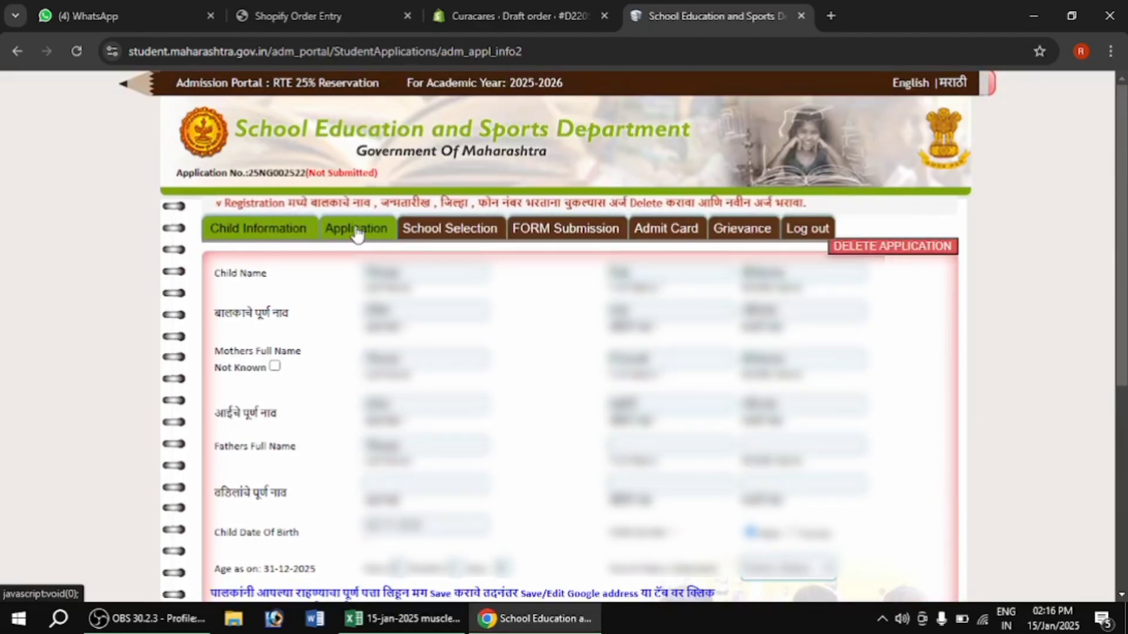
{"action": "left_click", "coordinate": [356, 233]}
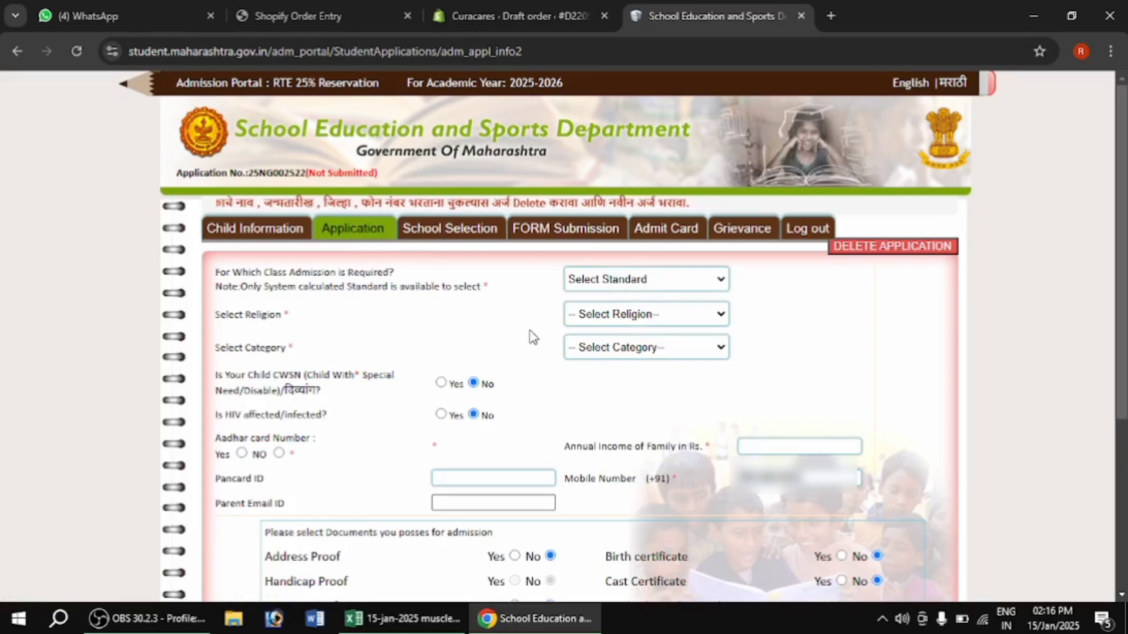
{"action": "left_click", "coordinate": [621, 287]}
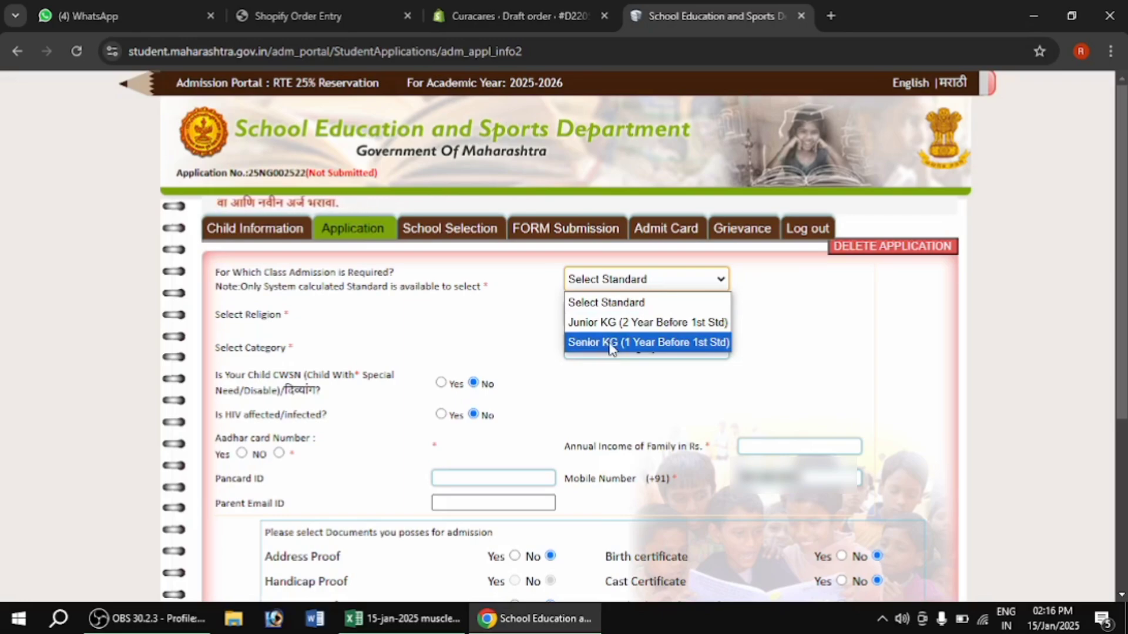
{"action": "left_click", "coordinate": [642, 343]}
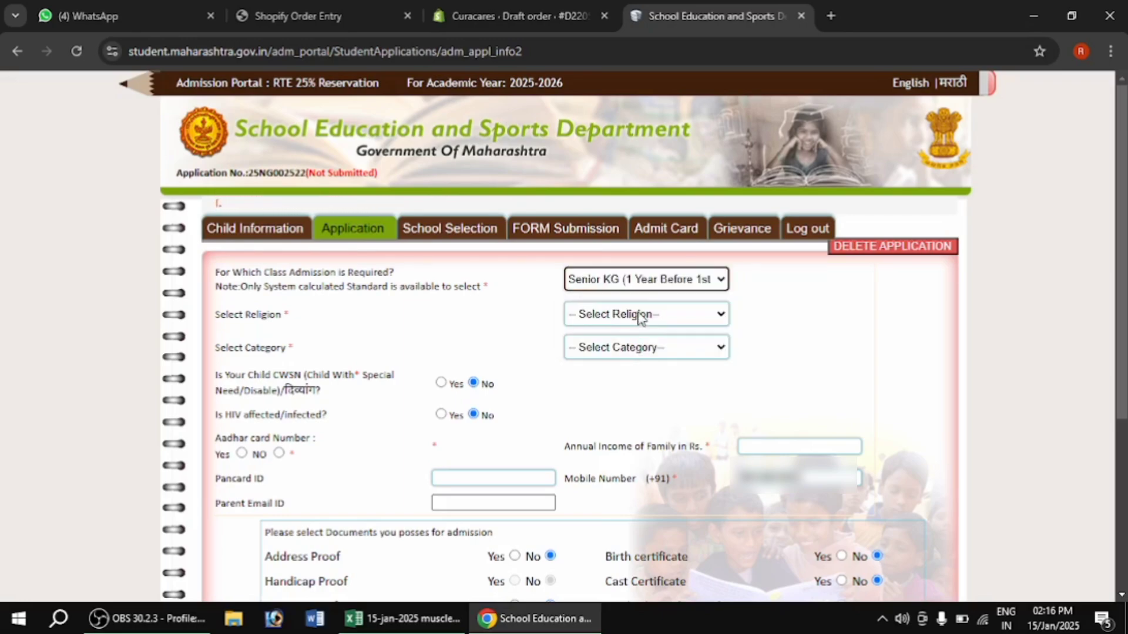
{"action": "left_click", "coordinate": [648, 288]}
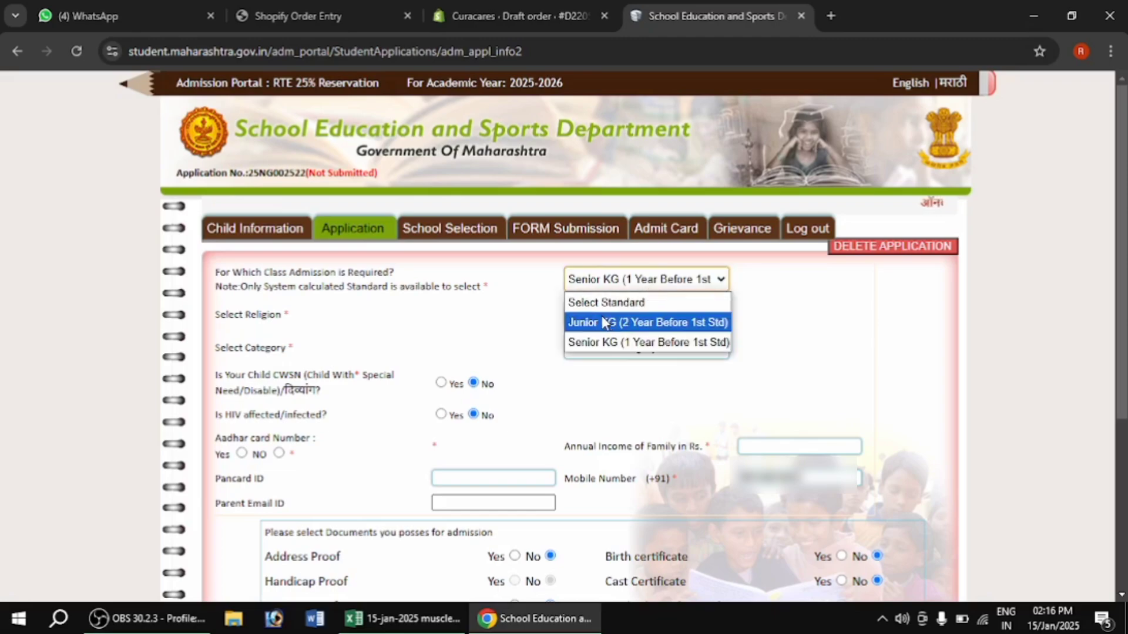
{"action": "left_click", "coordinate": [624, 346]}
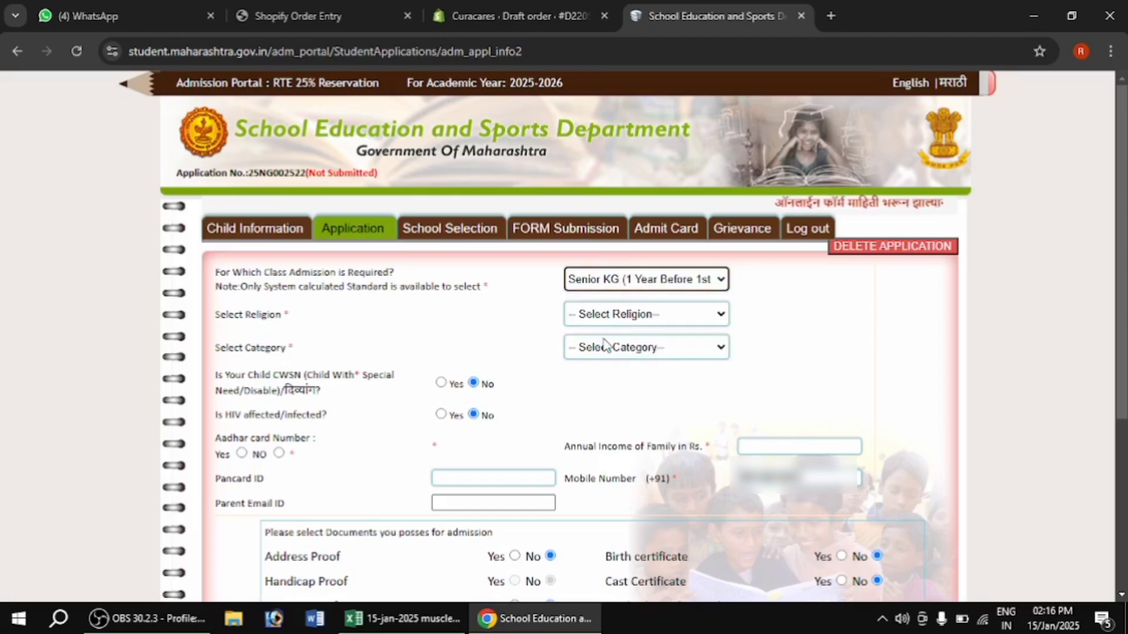
{"action": "left_click", "coordinate": [641, 322]}
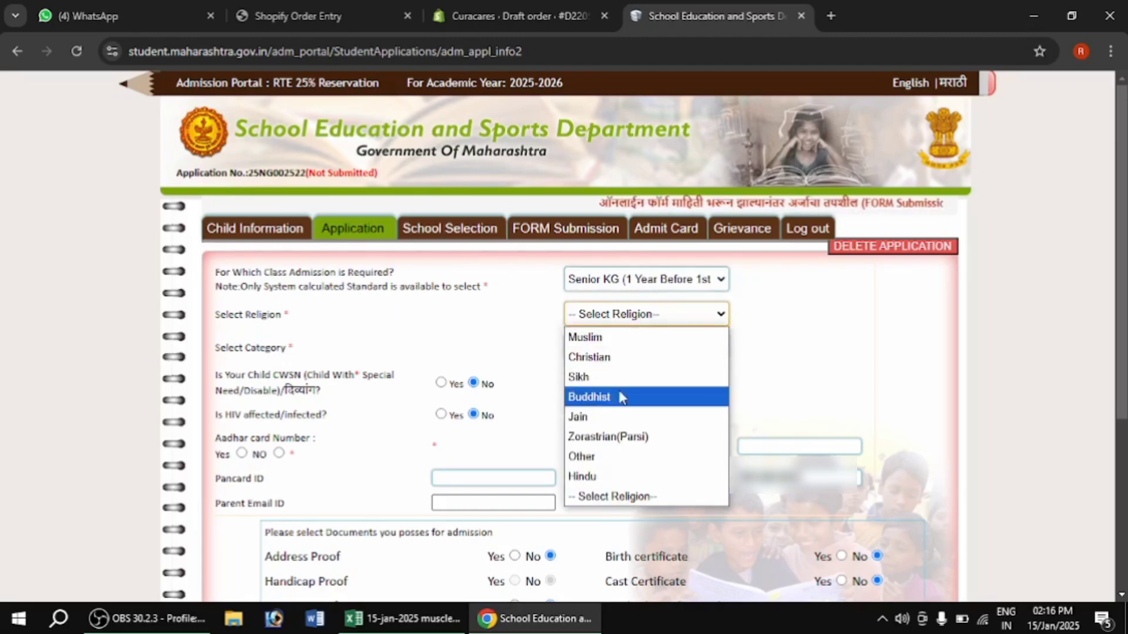
{"action": "left_click", "coordinate": [593, 476]}
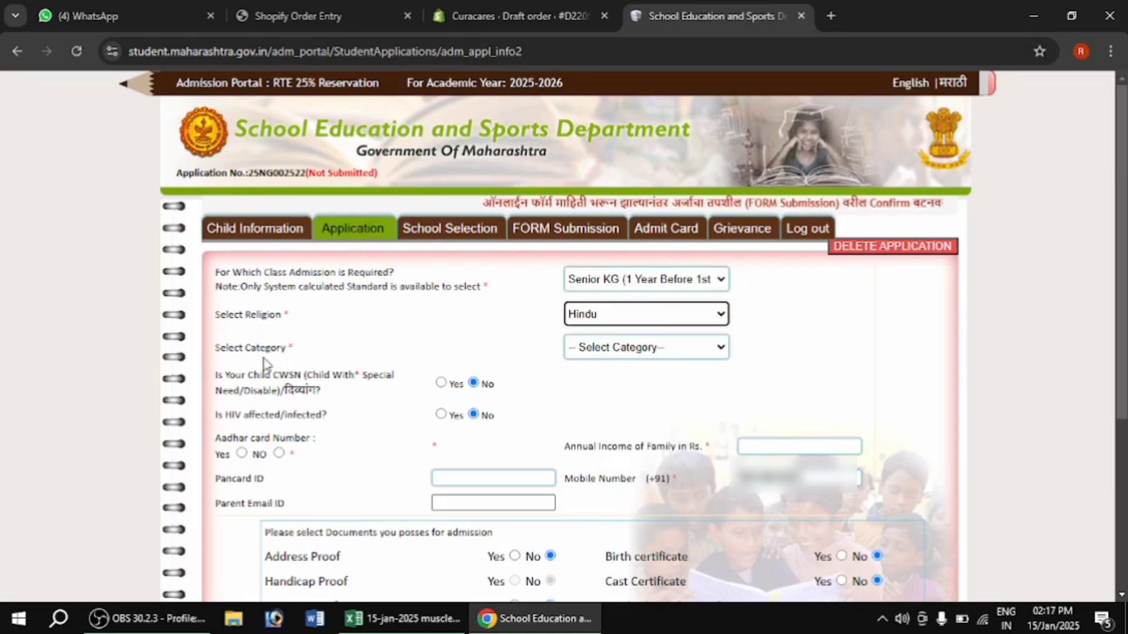
{"action": "left_click", "coordinate": [609, 353]}
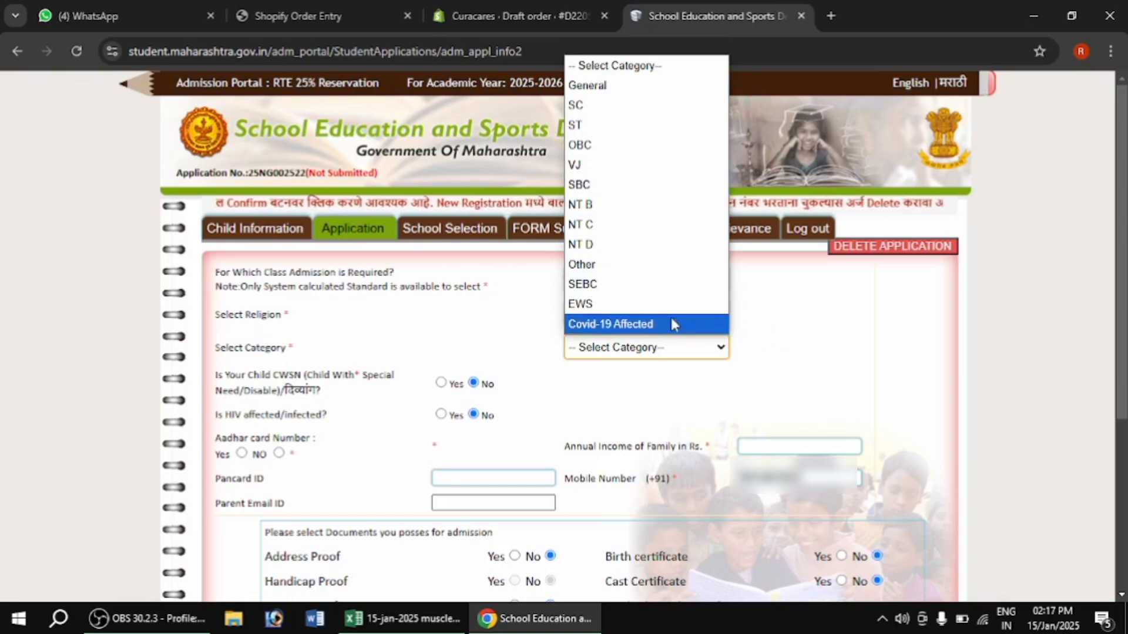
{"action": "left_click", "coordinate": [749, 321]}
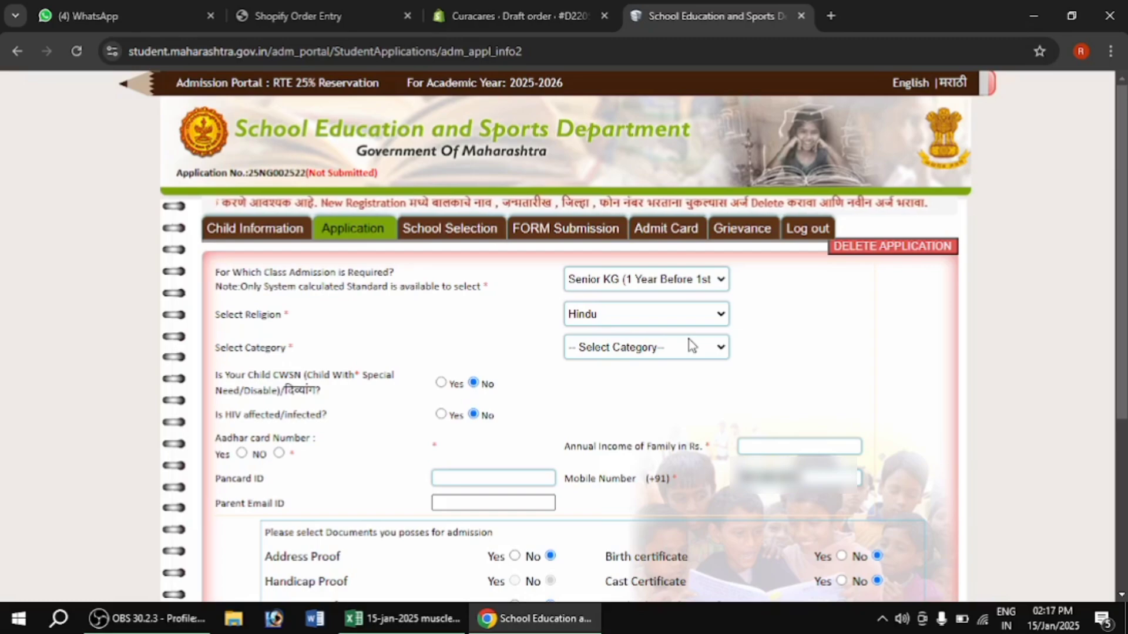
{"action": "left_click", "coordinate": [652, 352]}
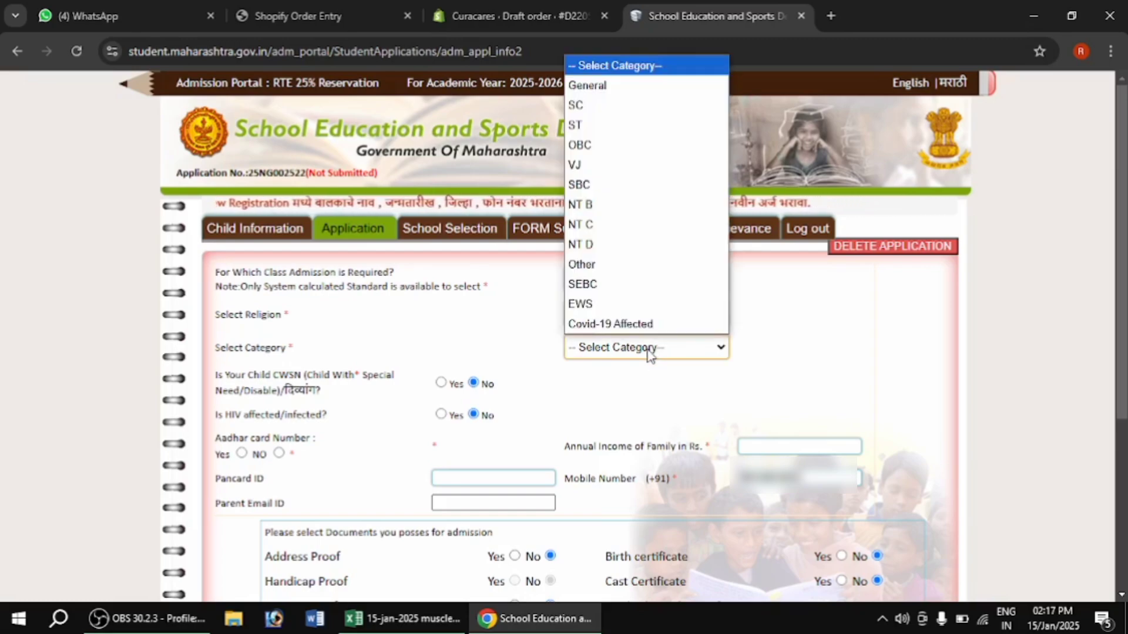
{"action": "left_click", "coordinate": [635, 371]}
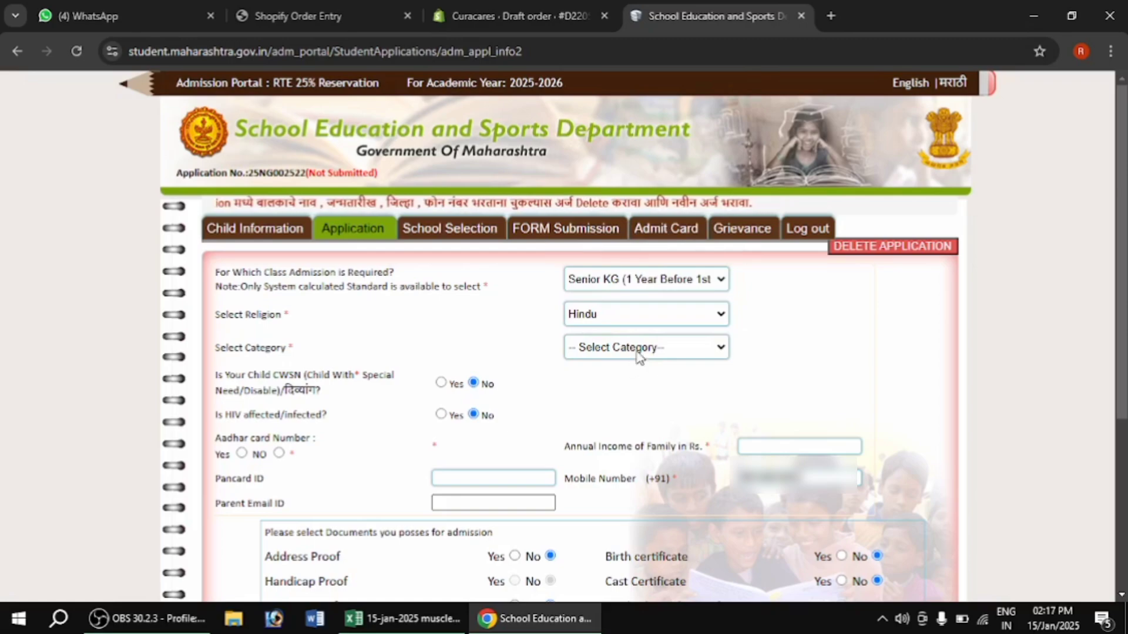
{"action": "left_click", "coordinate": [637, 355]}
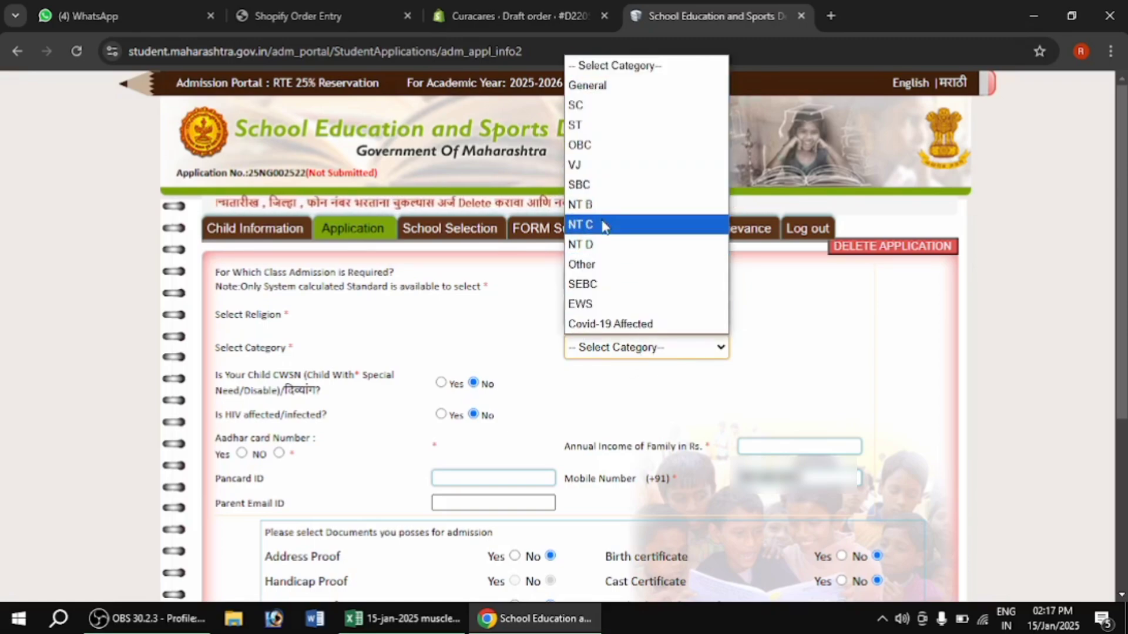
{"action": "left_click", "coordinate": [582, 391]}
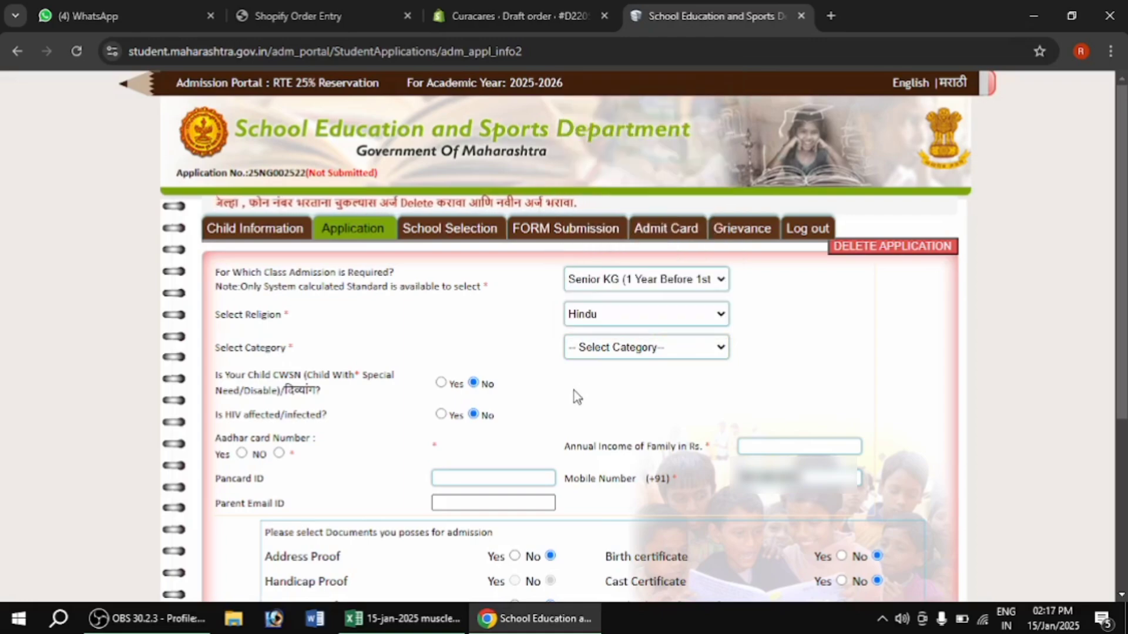
Step: Set the child's category to SC and acknowledge the caste certificate notice
{"action": "scroll", "coordinate": [579, 402], "scroll_direction": "down", "scroll_amount": 1}
{"action": "left_click", "coordinate": [615, 267]}
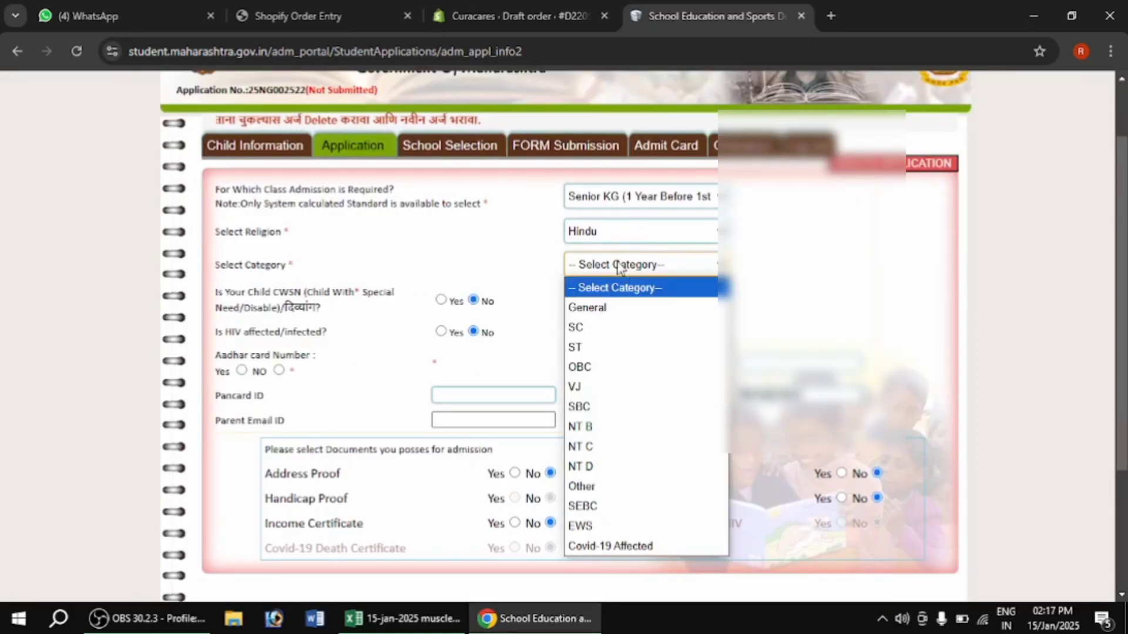
{"action": "left_click", "coordinate": [622, 340]}
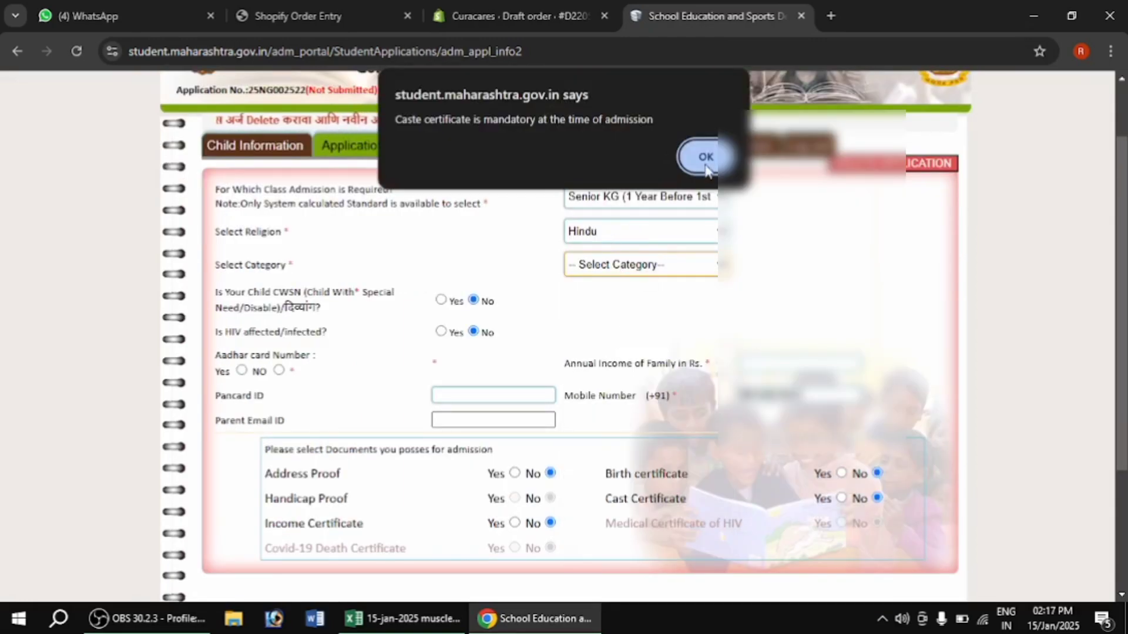
{"action": "scroll", "coordinate": [520, 322], "scroll_direction": "down", "scroll_amount": 2}
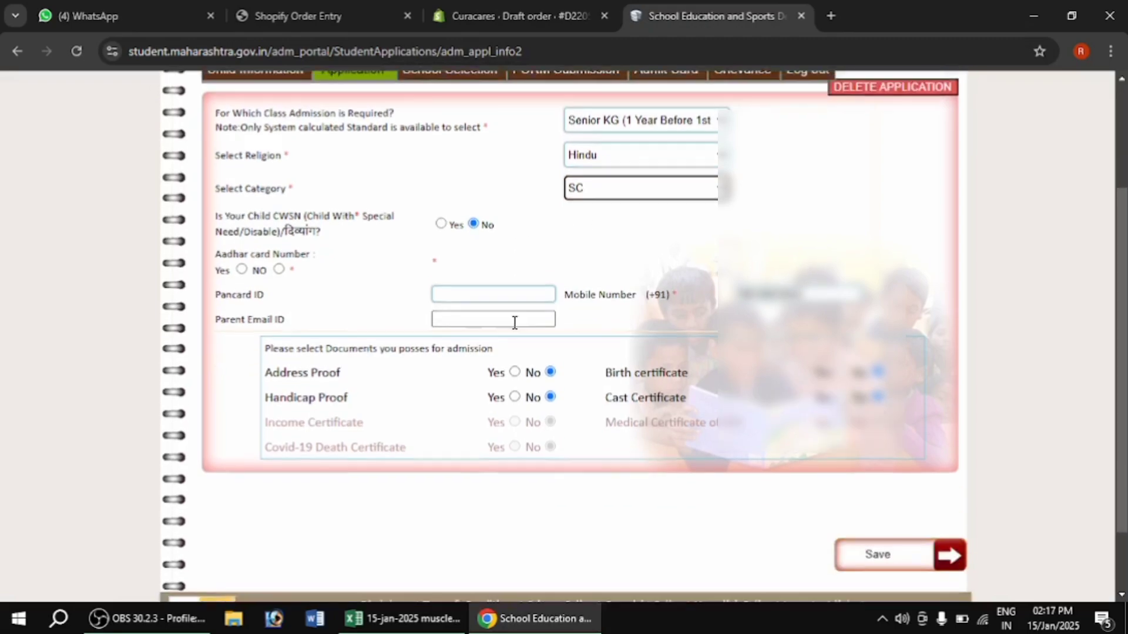
Step: Mark the child as CWSN to check the offered disability reasons, and set the CWSN answer back to No
{"action": "scroll", "coordinate": [322, 242], "scroll_direction": "up", "scroll_amount": 2}
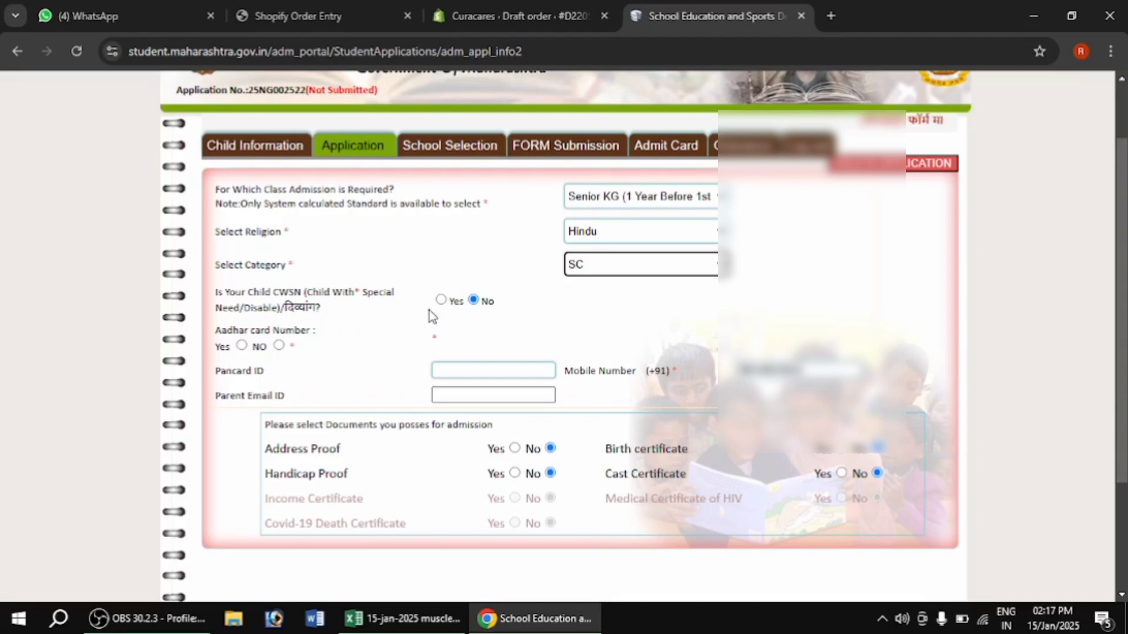
{"action": "left_click", "coordinate": [443, 304]}
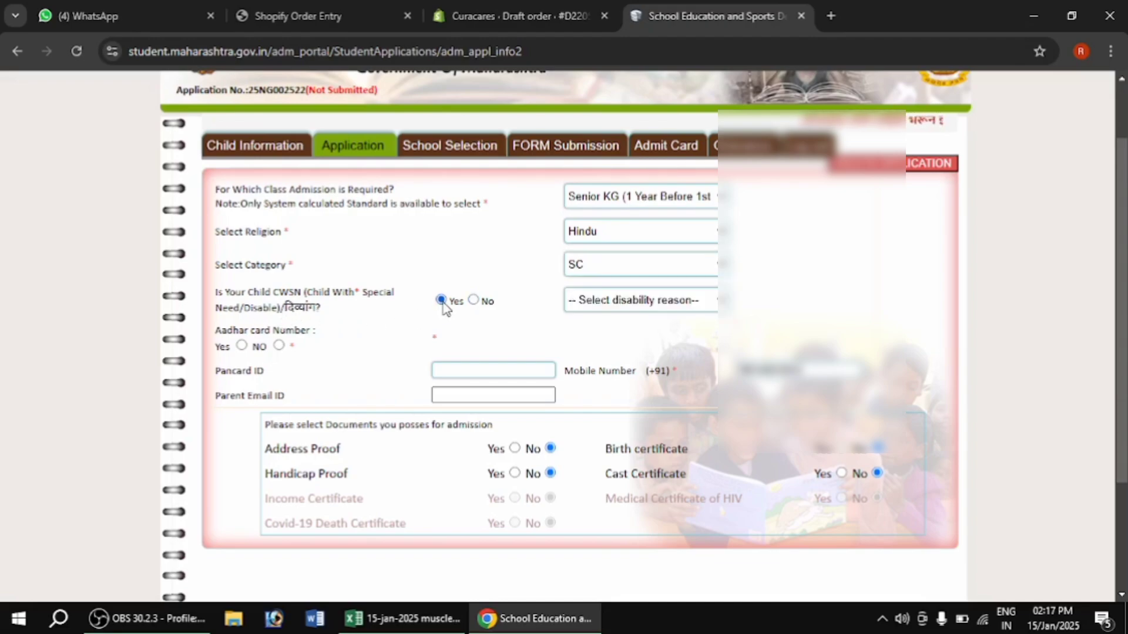
{"action": "left_click", "coordinate": [594, 309]}
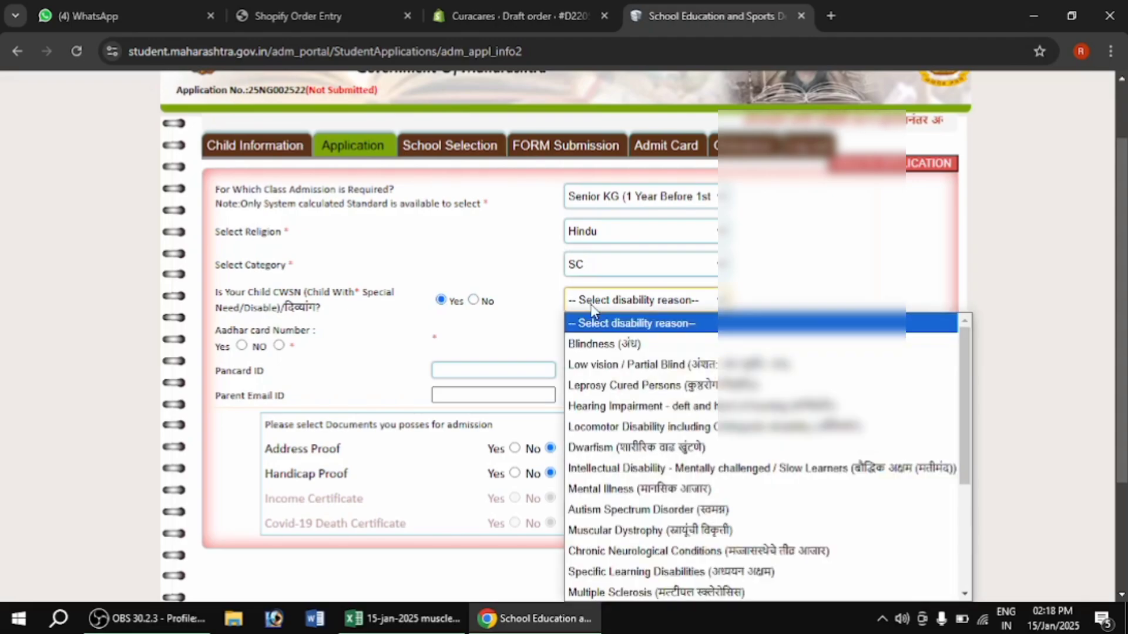
{"action": "left_click", "coordinate": [594, 309]}
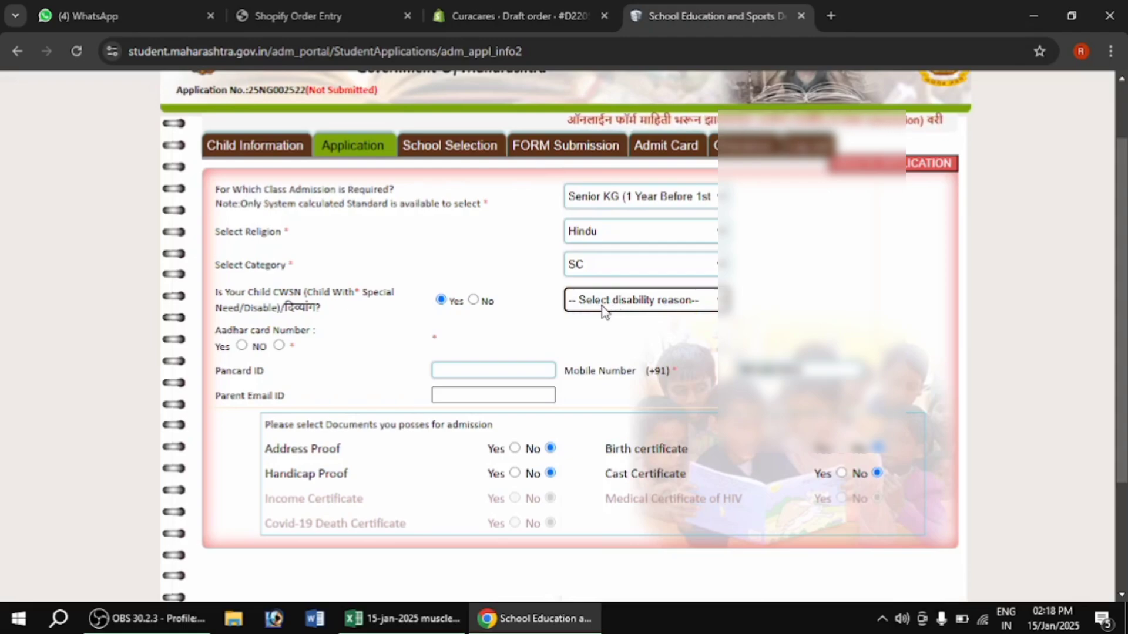
{"action": "left_click", "coordinate": [474, 302]}
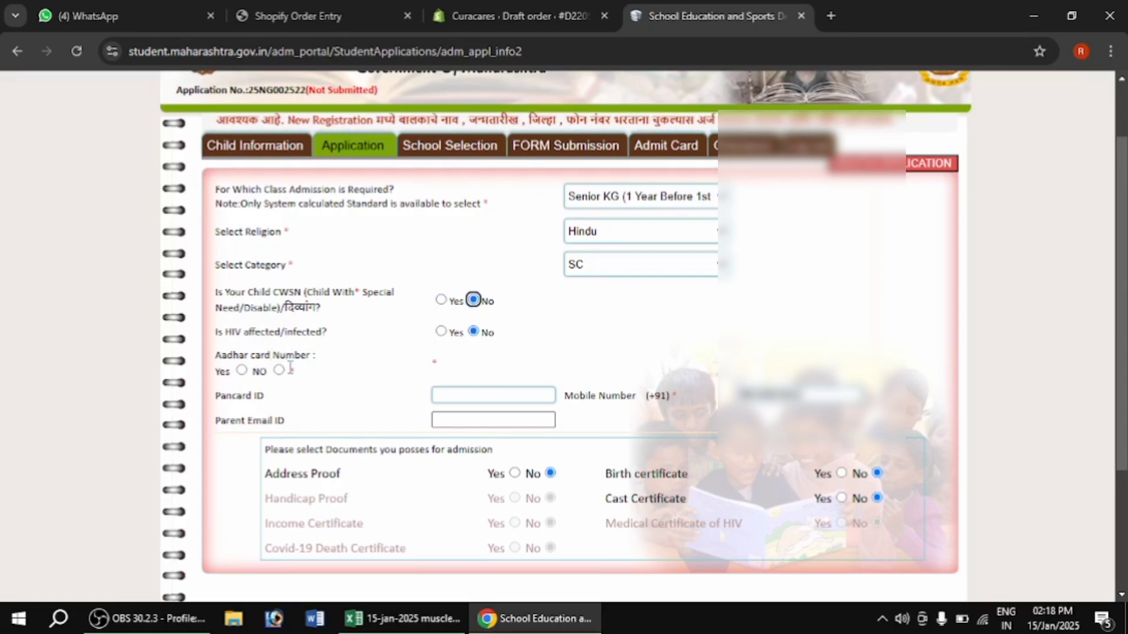
Step: Compare the Aadhar card Yes and No answers, including the Aadhar receipt option, and leave the Aadhar card answer at Yes
{"action": "left_click", "coordinate": [241, 370]}
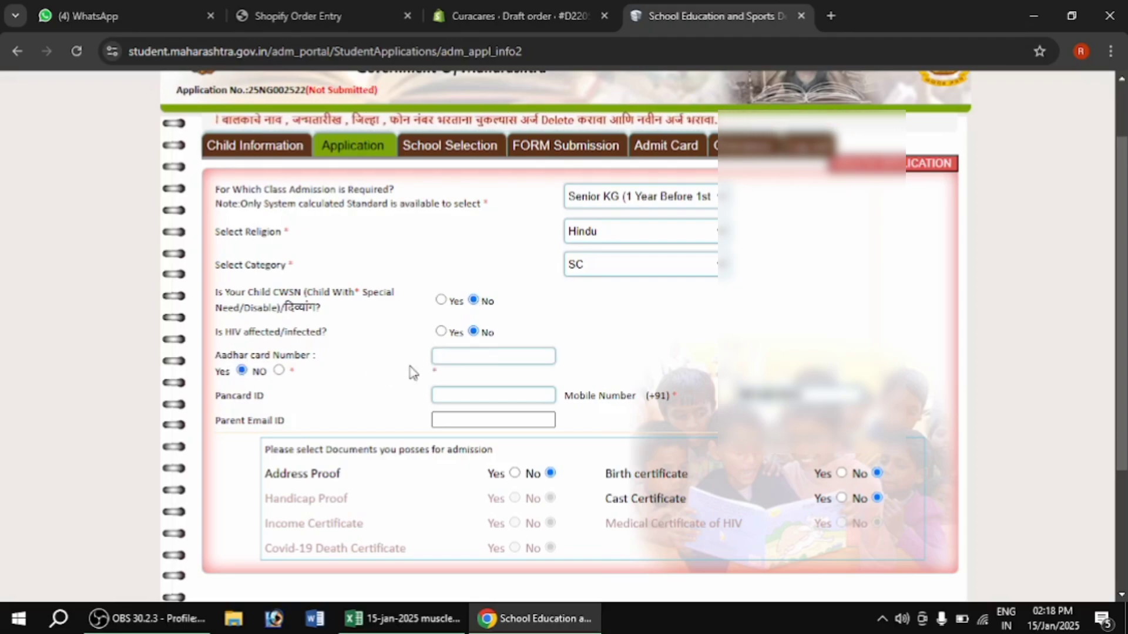
{"action": "left_click", "coordinate": [279, 371]}
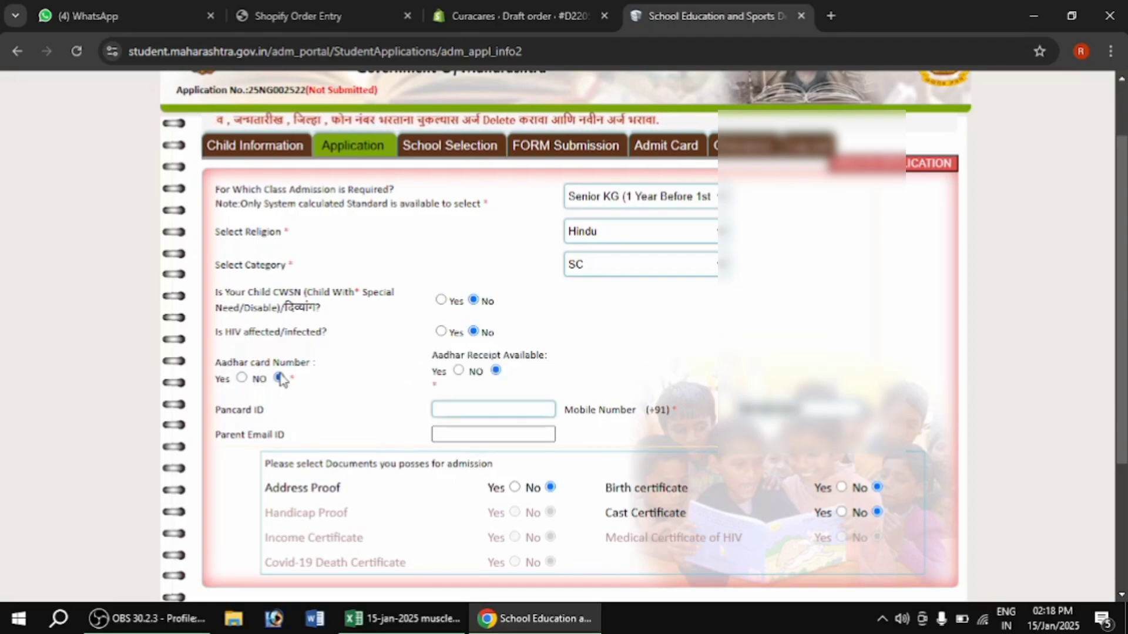
{"action": "left_click", "coordinate": [242, 378]}
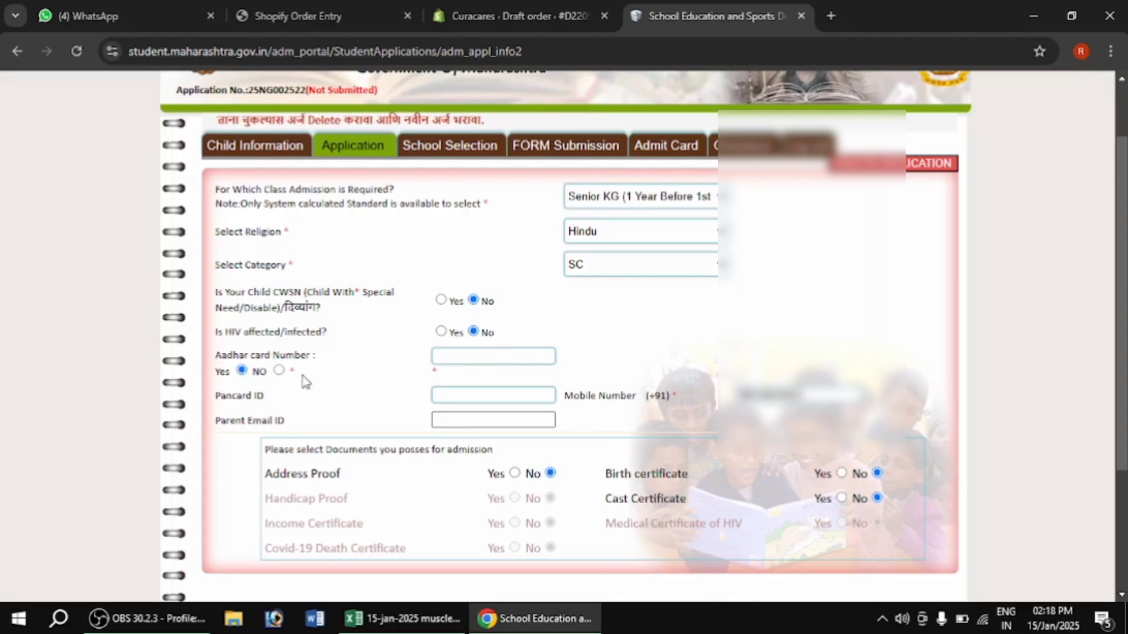
{"action": "left_click", "coordinate": [279, 372]}
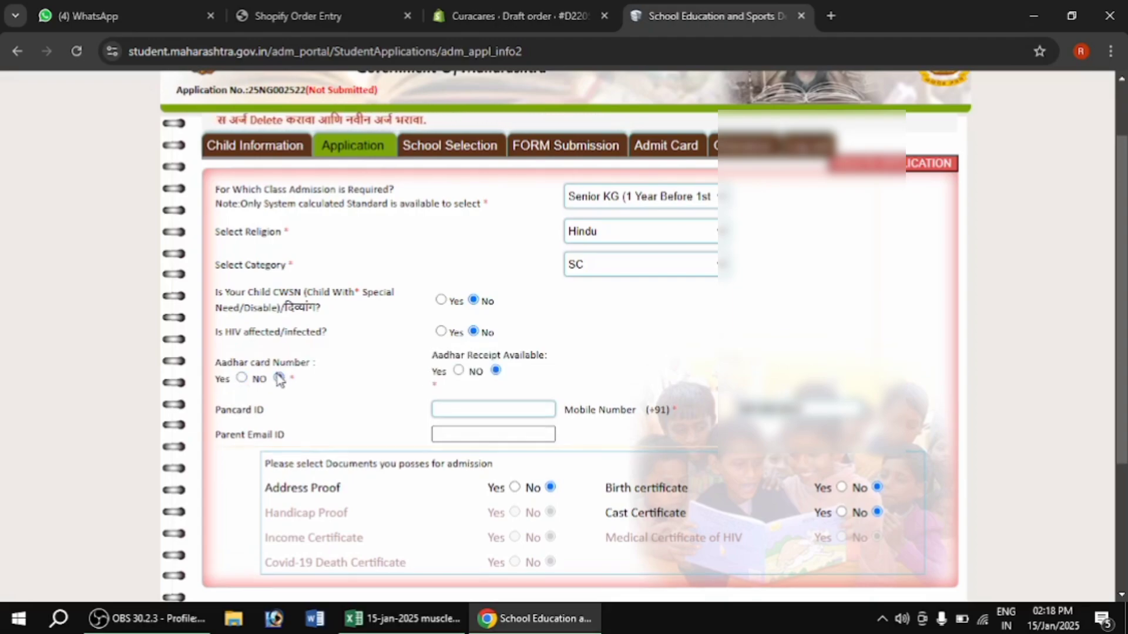
{"action": "left_click", "coordinate": [458, 371]}
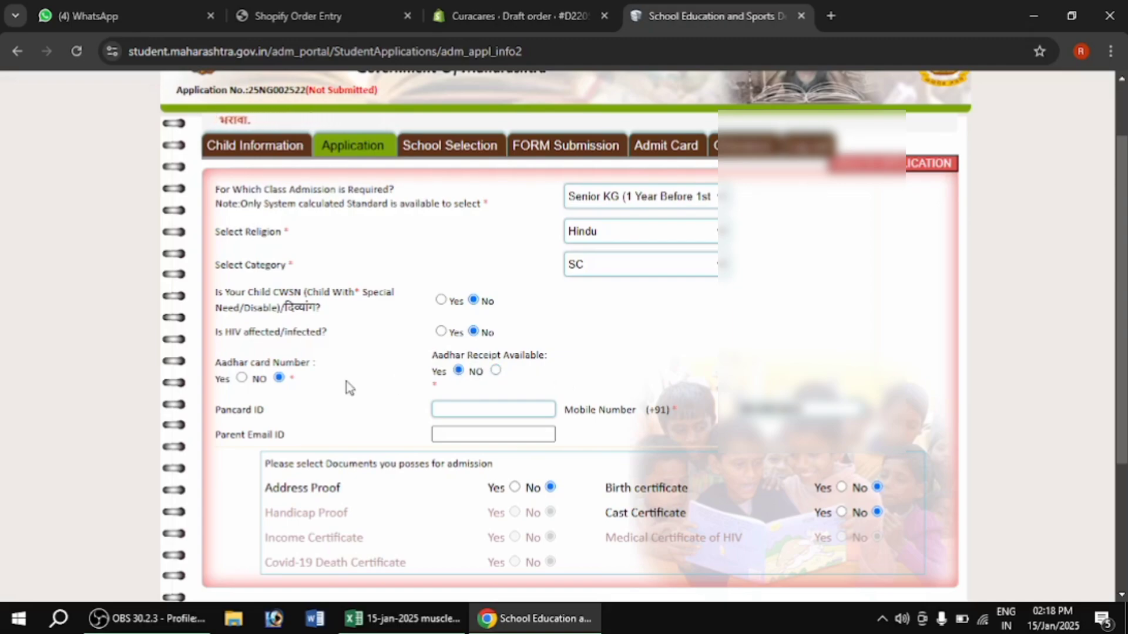
{"action": "left_click", "coordinate": [242, 379]}
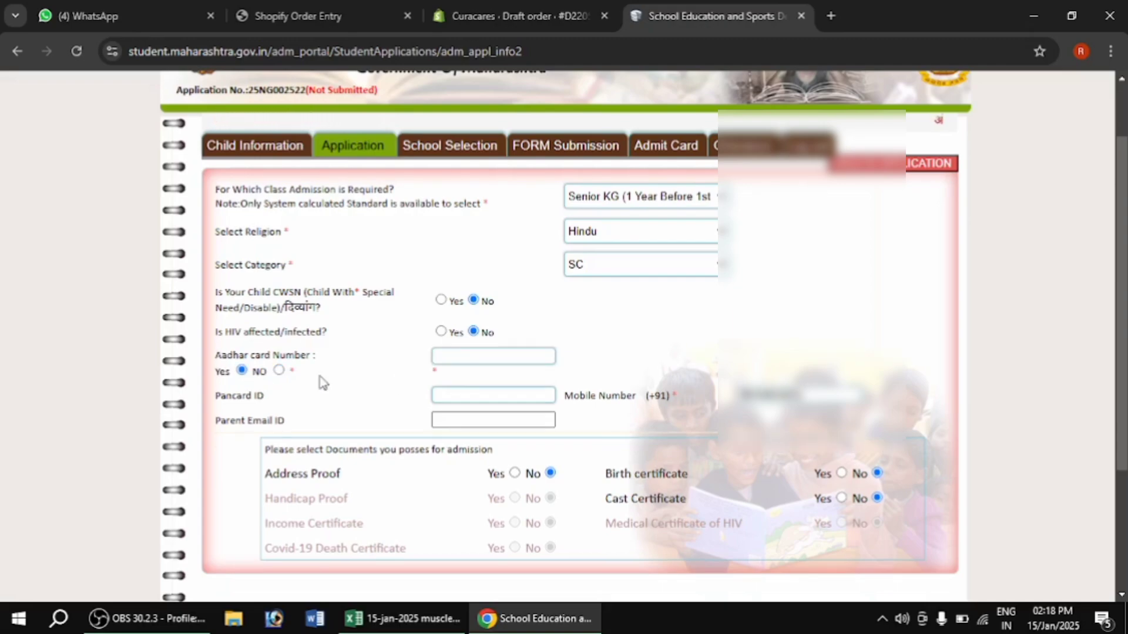
{"action": "left_click", "coordinate": [468, 358]}
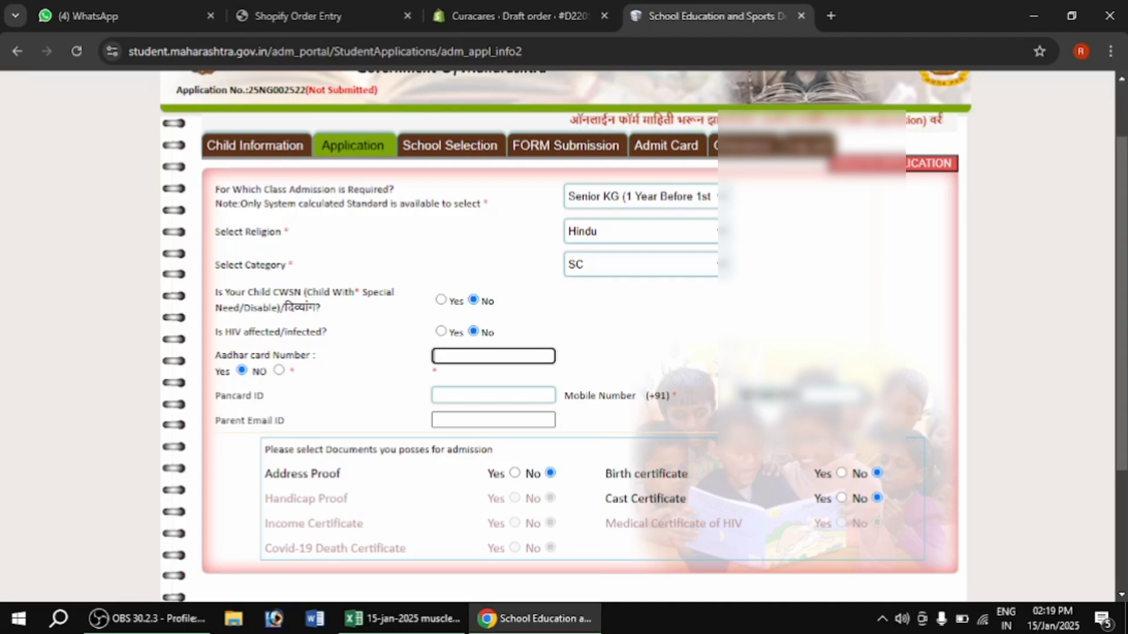
Step: Mark the address proof, birth certificate and cast certificate as available documents
{"action": "scroll", "coordinate": [589, 480], "scroll_direction": "down", "scroll_amount": 1}
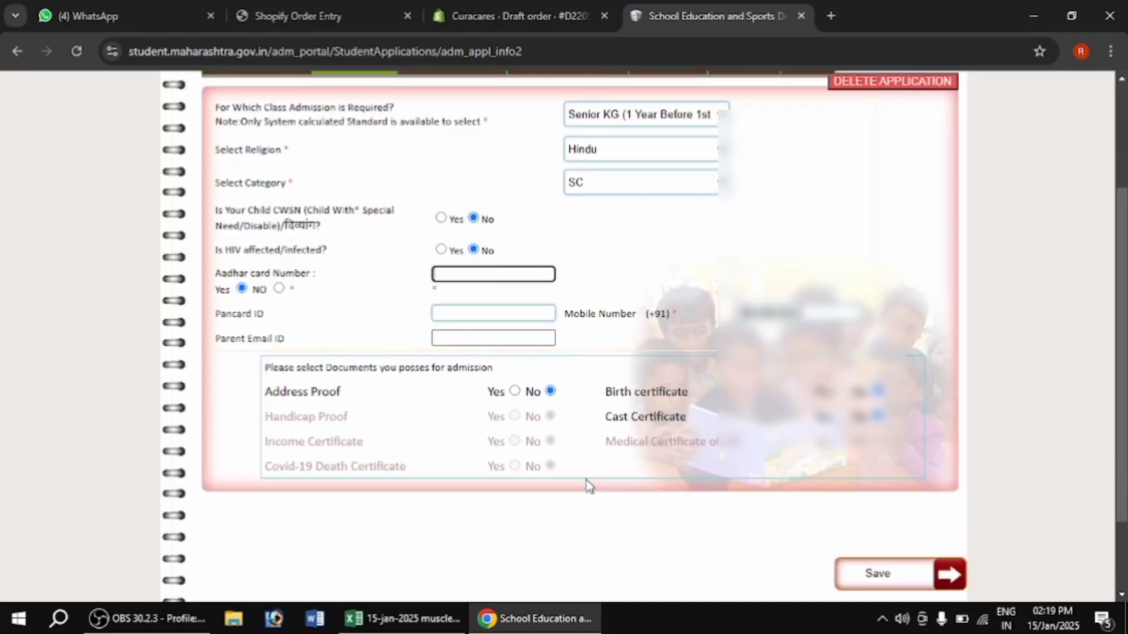
{"action": "left_click", "coordinate": [515, 391]}
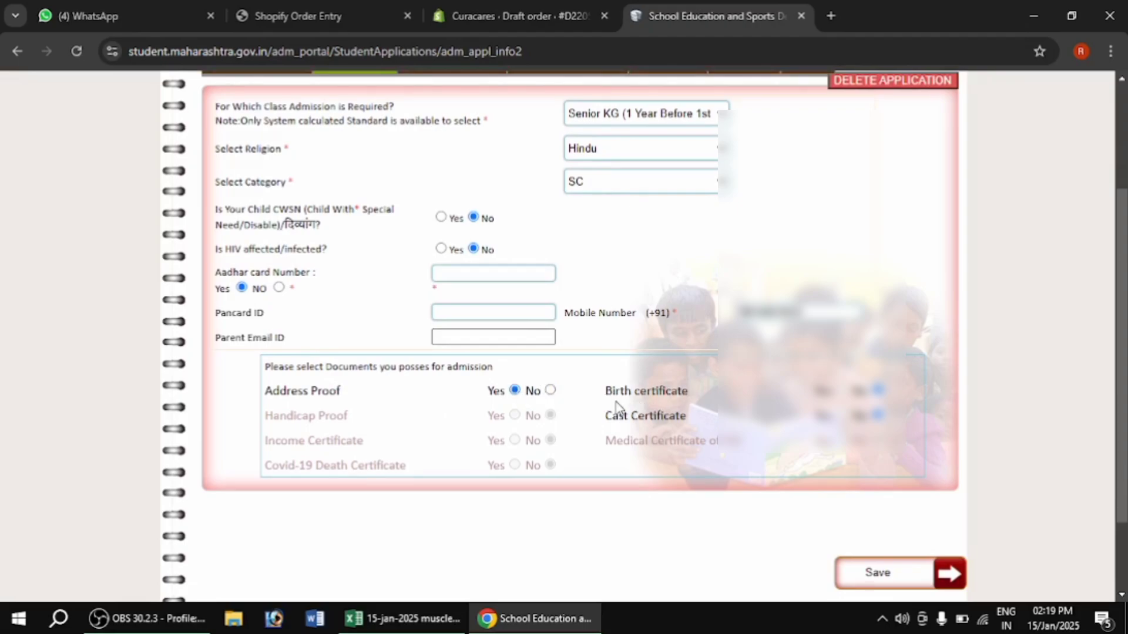
{"action": "left_click", "coordinate": [841, 390]}
{"action": "left_click", "coordinate": [842, 415]}
{"action": "scroll", "coordinate": [676, 401], "scroll_direction": "down", "scroll_amount": 2}
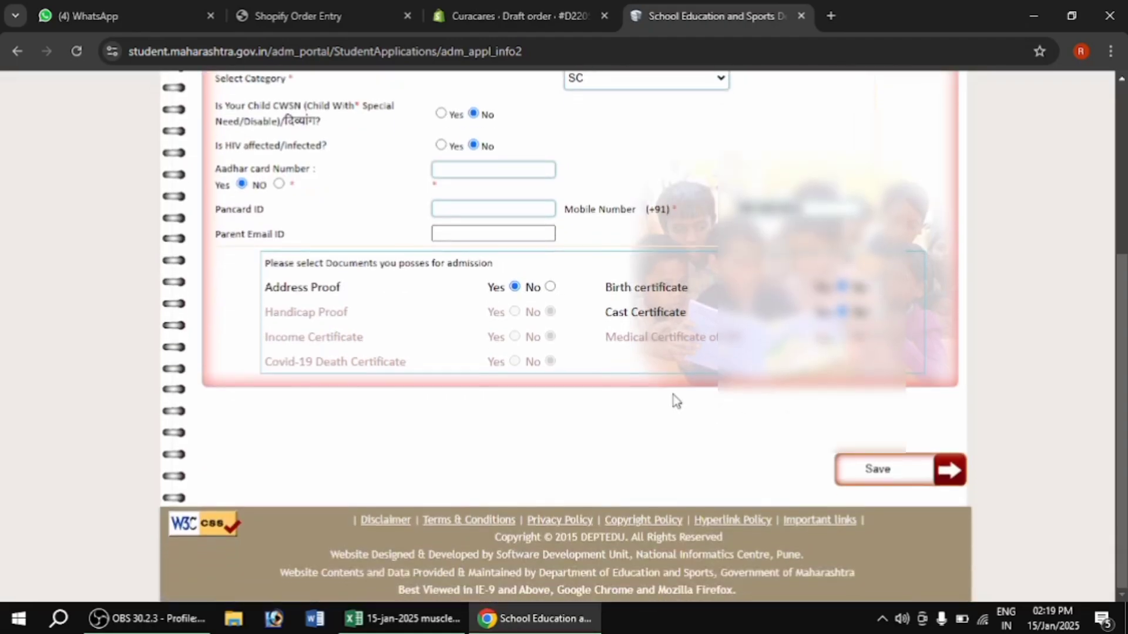
Step: Set the child's category to OBC and acknowledge the caste certificate notice
{"action": "scroll", "coordinate": [546, 376], "scroll_direction": "up", "scroll_amount": 3}
{"action": "left_click", "coordinate": [595, 245]}
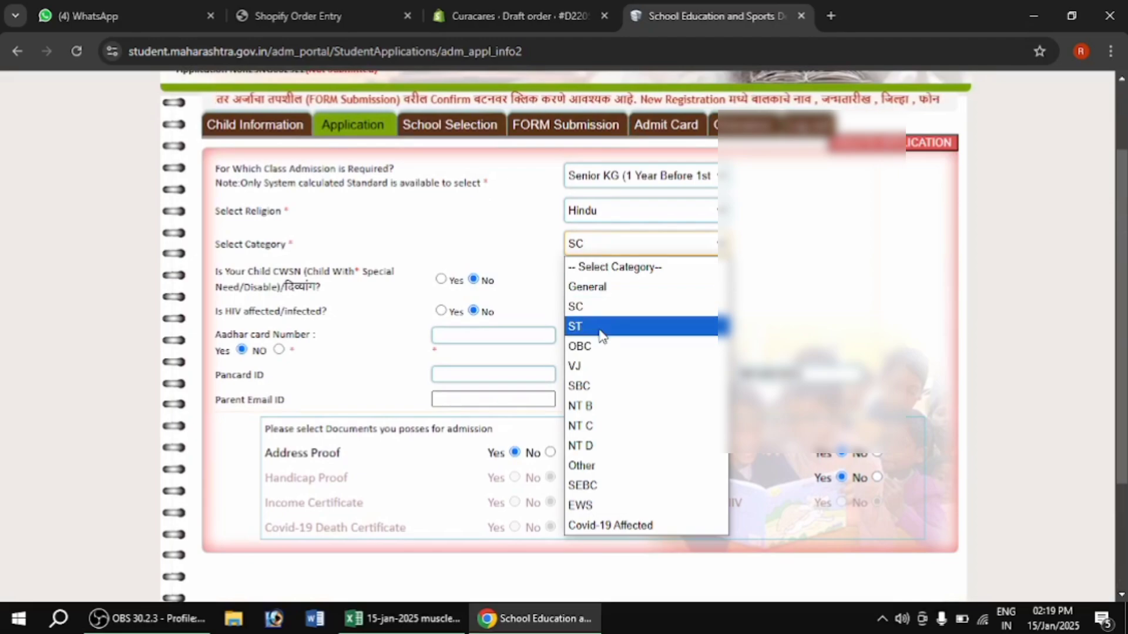
{"action": "left_click", "coordinate": [599, 346]}
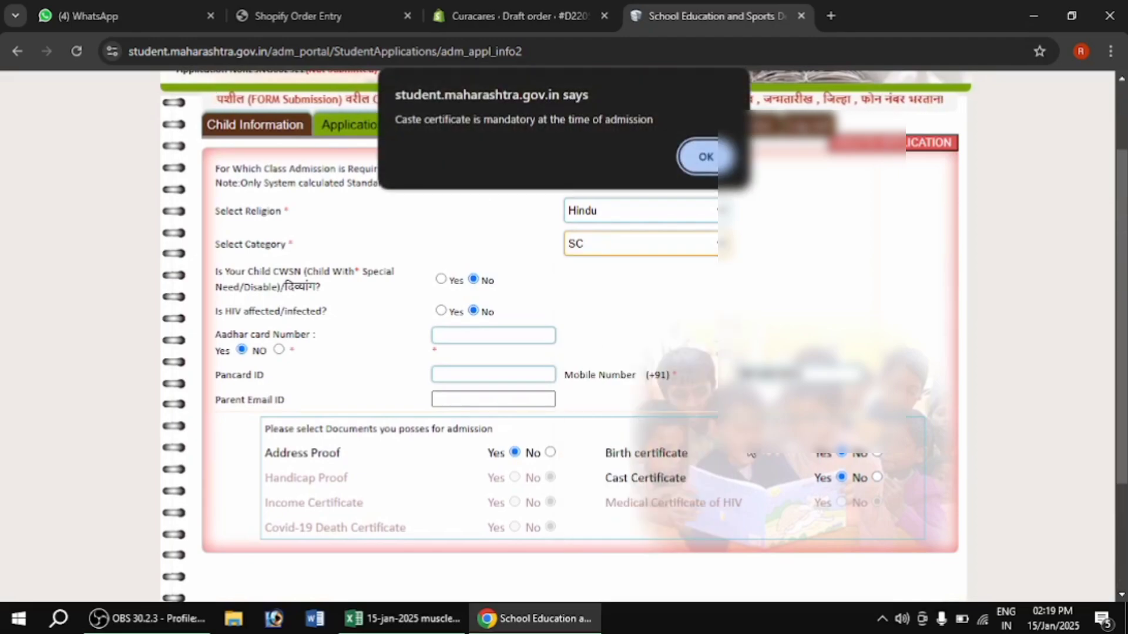
{"action": "key", "text": "Return"}
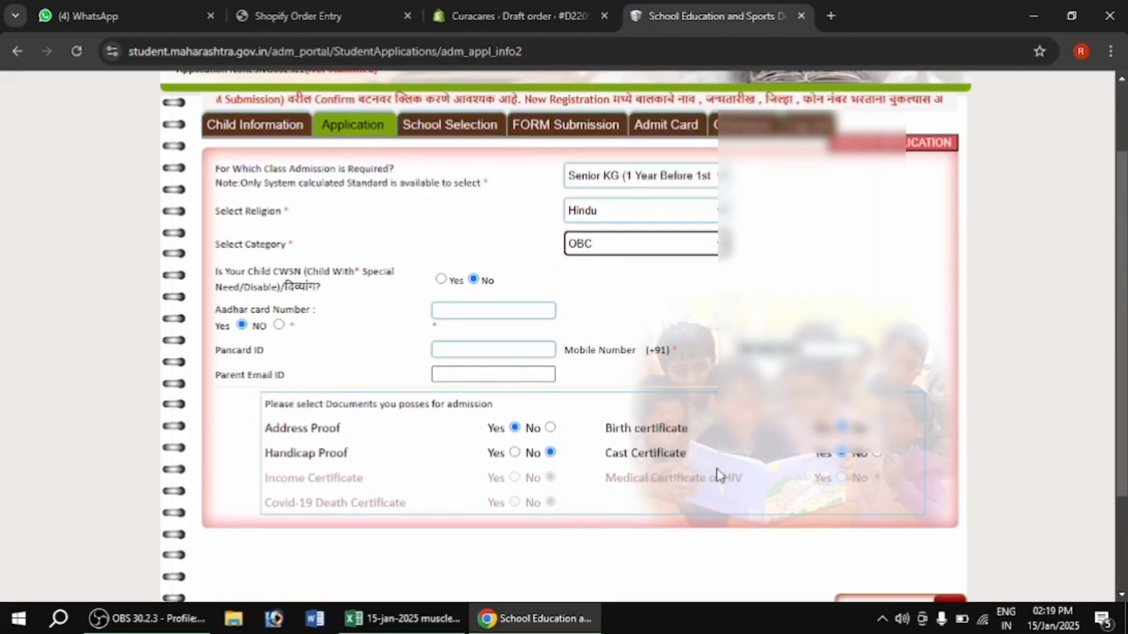
Step: Set the child's category to EWS and mark the income certificate as available
{"action": "left_click", "coordinate": [666, 254]}
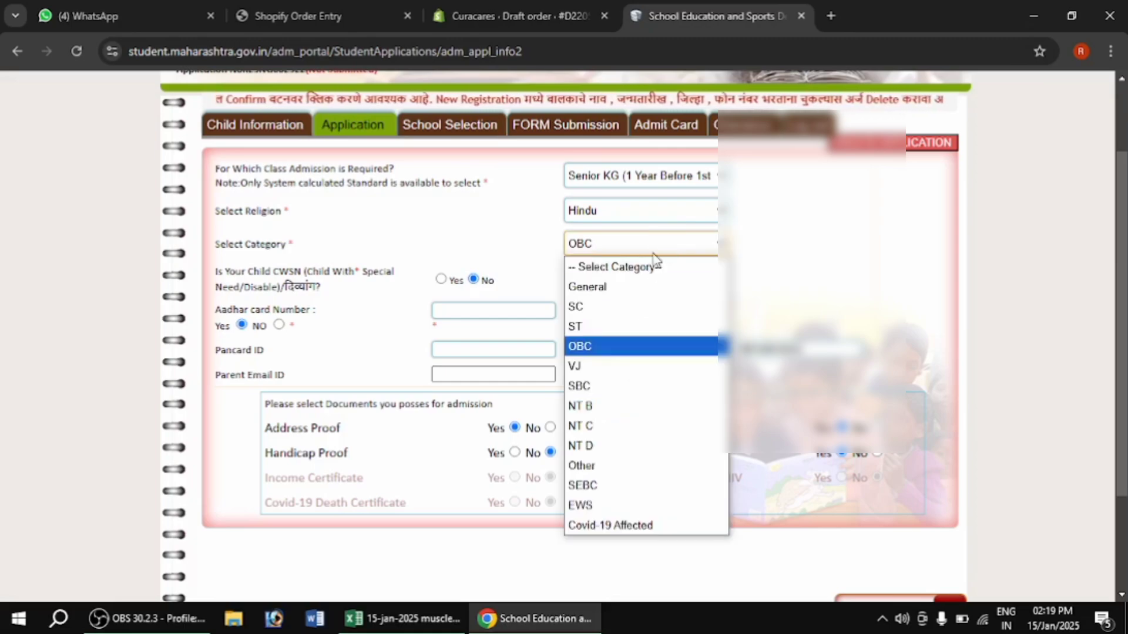
{"action": "left_click", "coordinate": [602, 506]}
{"action": "scroll", "coordinate": [570, 459], "scroll_direction": "down", "scroll_amount": 3}
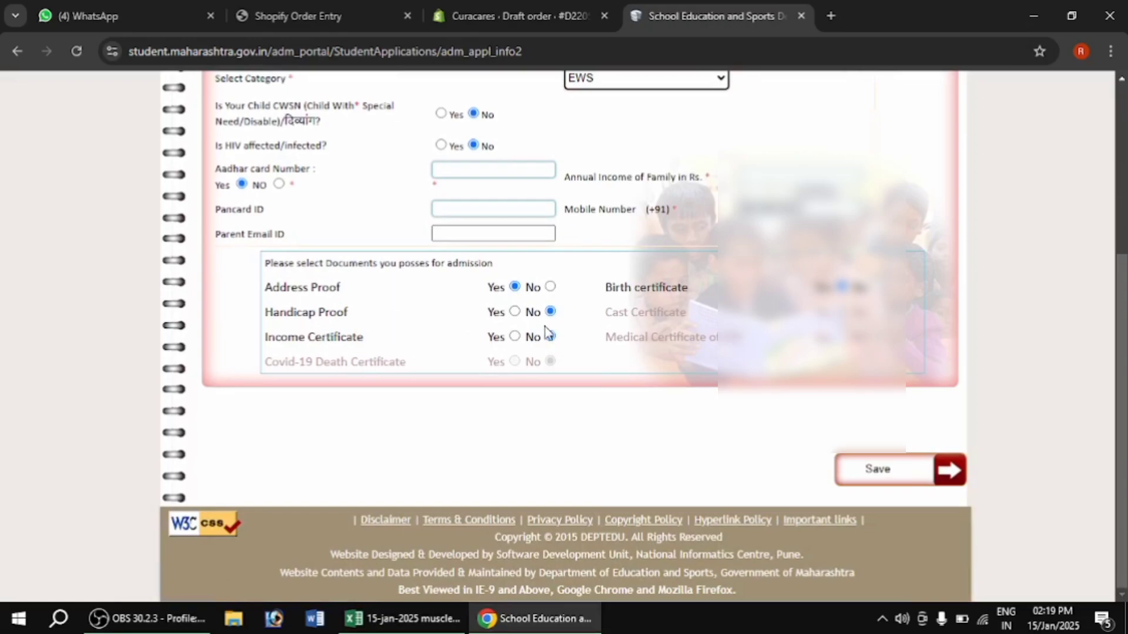
{"action": "left_click", "coordinate": [515, 337]}
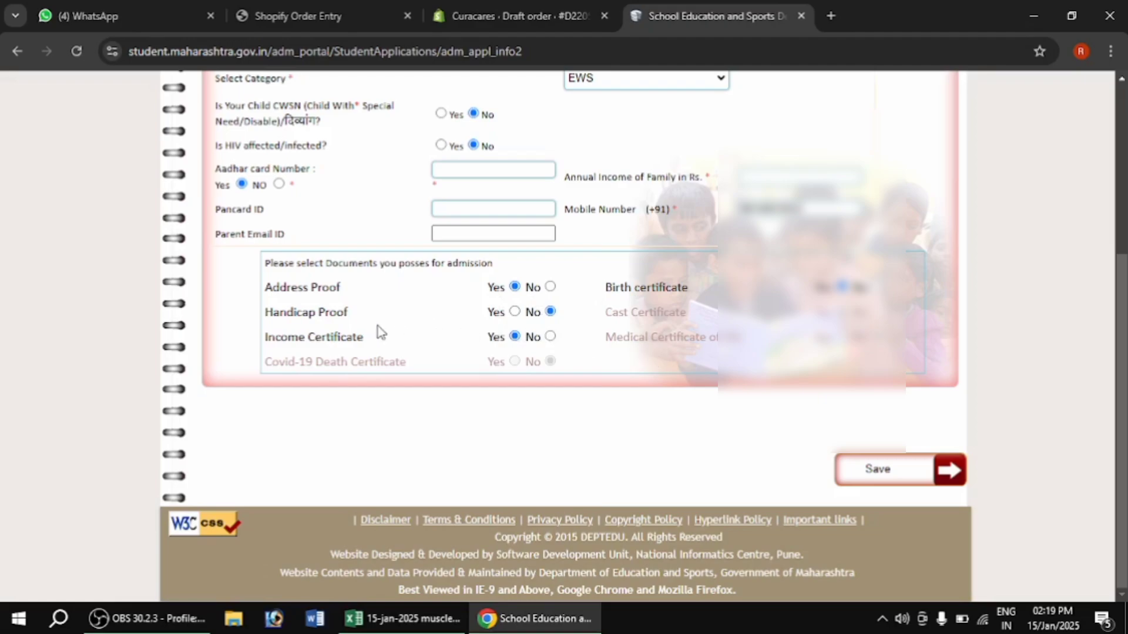
Step: Review the filled application details and save them to continue to school selection
{"action": "scroll", "coordinate": [642, 393], "scroll_direction": "up", "scroll_amount": 1}
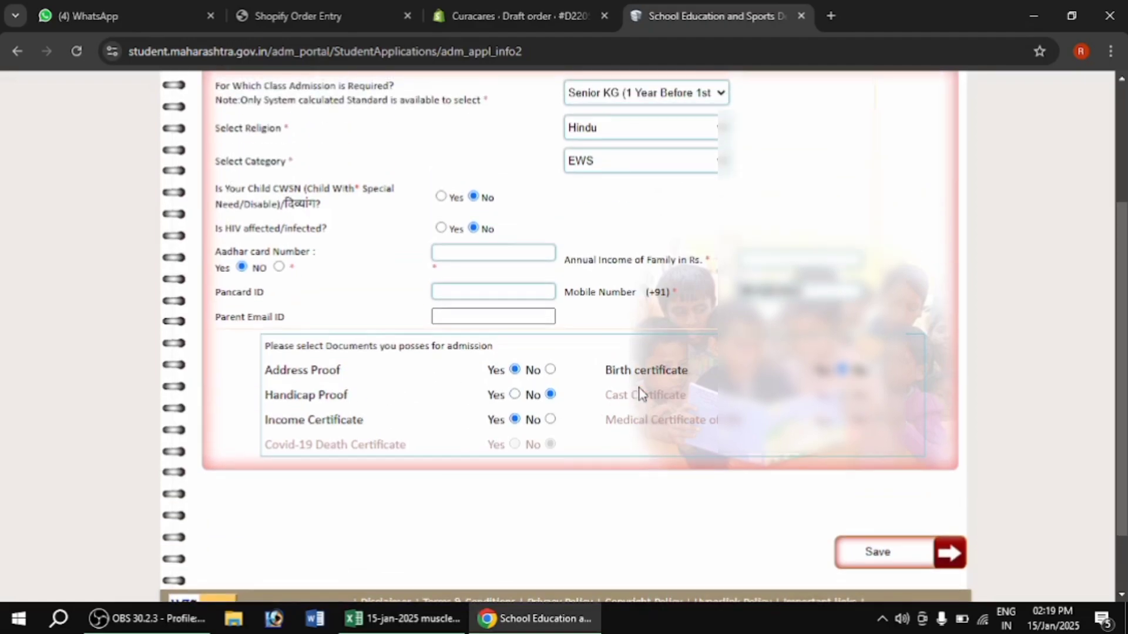
{"action": "scroll", "coordinate": [639, 387], "scroll_direction": "up", "scroll_amount": 2}
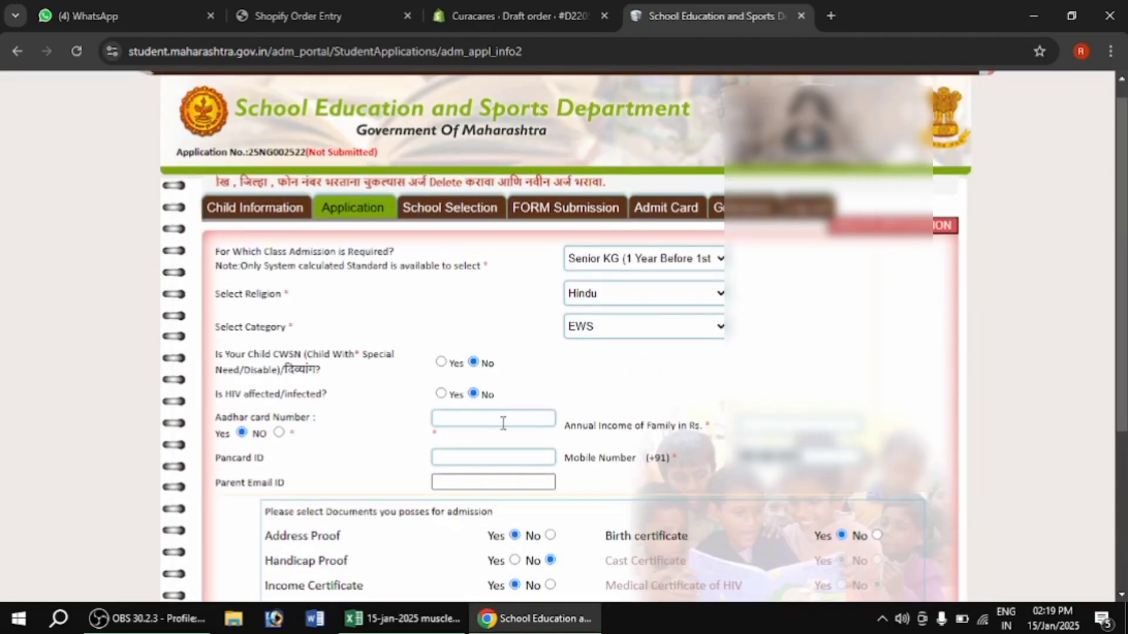
{"action": "scroll", "coordinate": [546, 416], "scroll_direction": "down", "scroll_amount": 1}
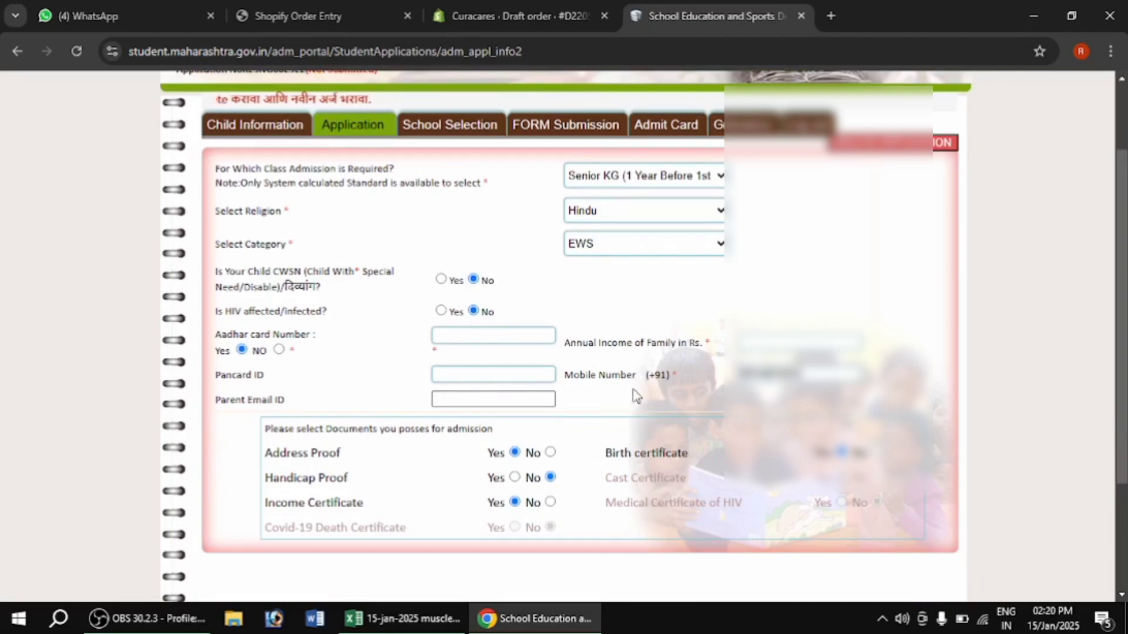
{"action": "scroll", "coordinate": [637, 393], "scroll_direction": "down", "scroll_amount": 2}
{"action": "left_click", "coordinate": [875, 470]}
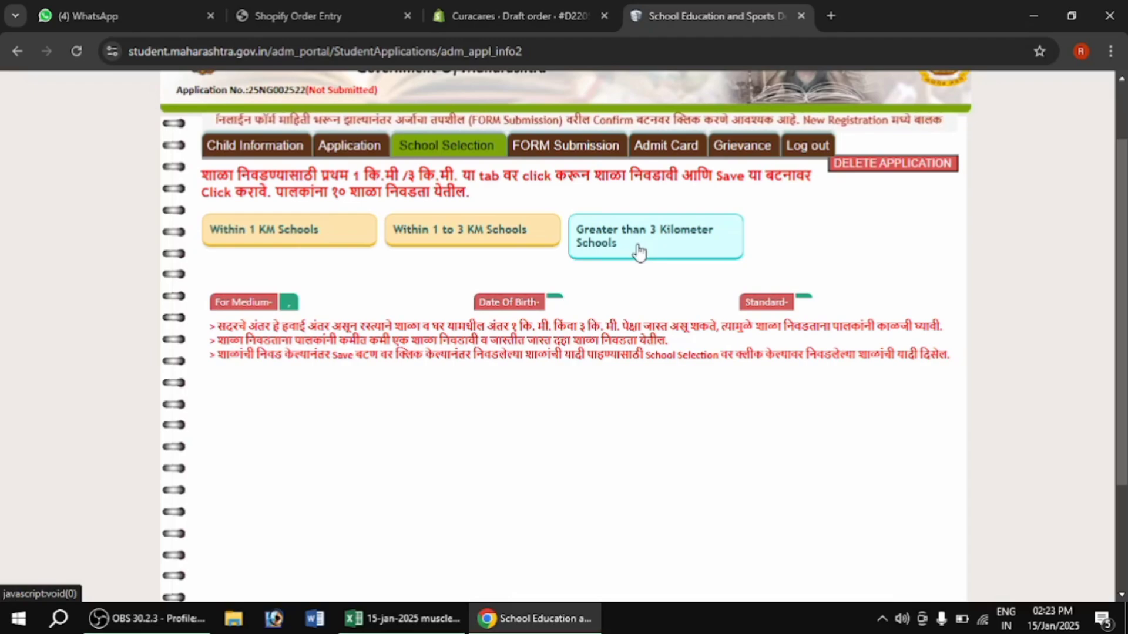
Step: Check the eligible and not eligible school lists within 1 km and within 1 to 3 km
{"action": "left_click", "coordinate": [285, 233]}
{"action": "scroll", "coordinate": [352, 411], "scroll_direction": "down", "scroll_amount": 1}
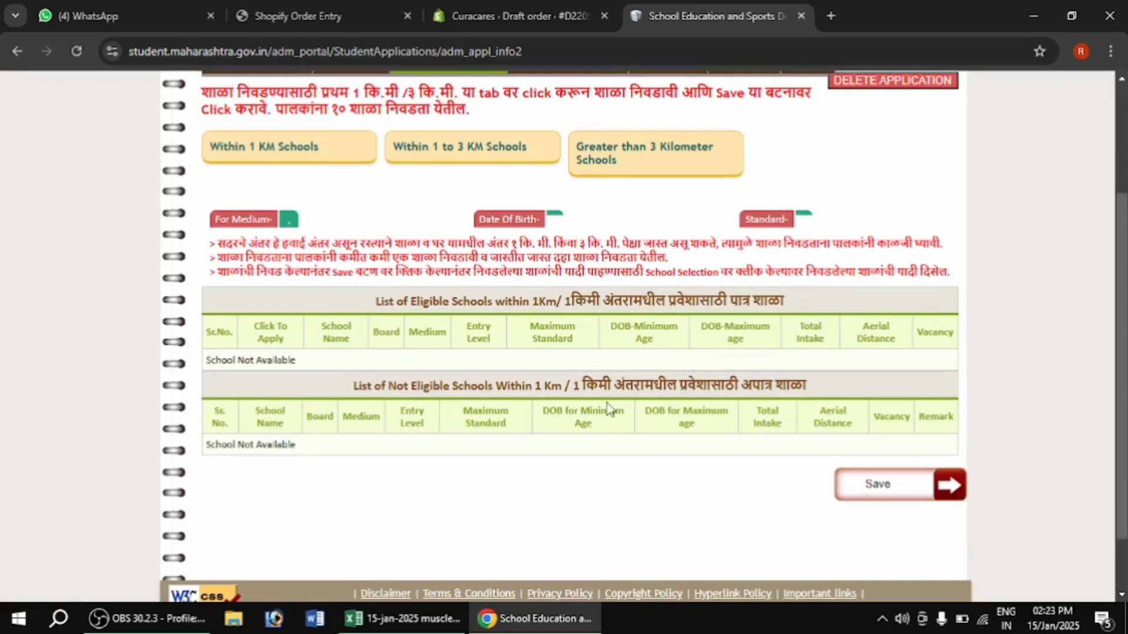
{"action": "scroll", "coordinate": [609, 407], "scroll_direction": "up", "scroll_amount": 1}
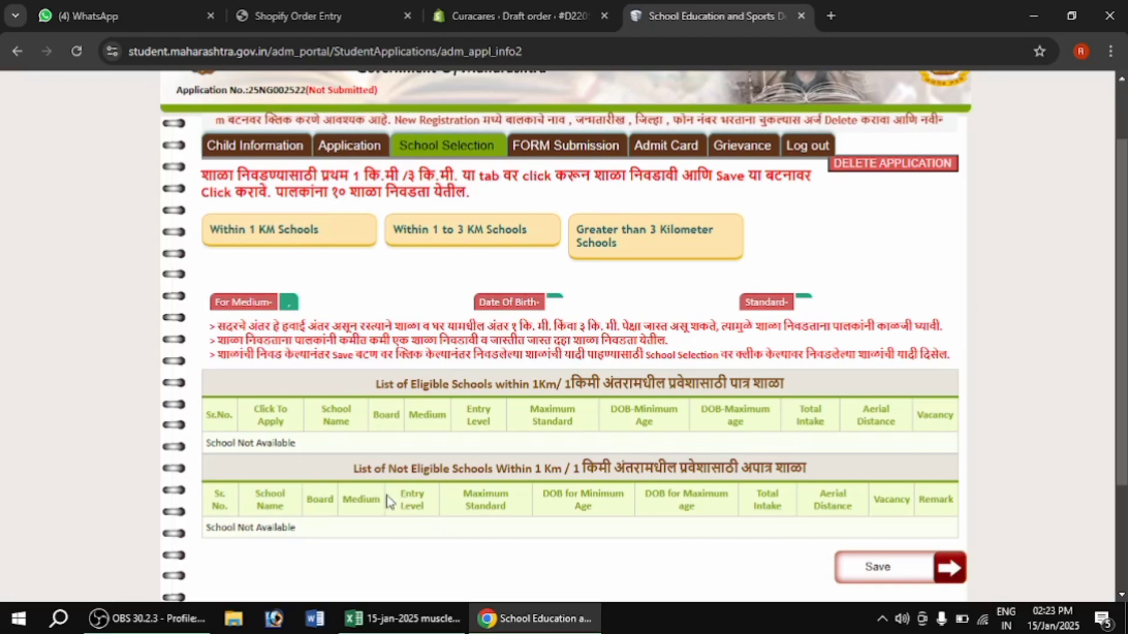
{"action": "left_click", "coordinate": [429, 235]}
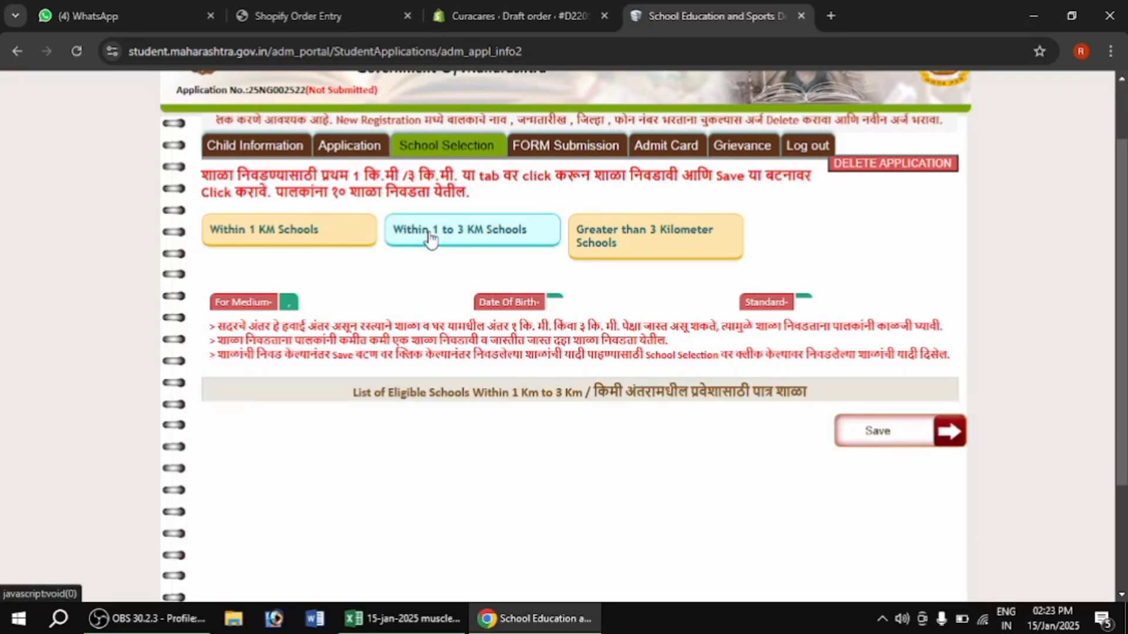
{"action": "scroll", "coordinate": [513, 401], "scroll_direction": "down", "scroll_amount": 1}
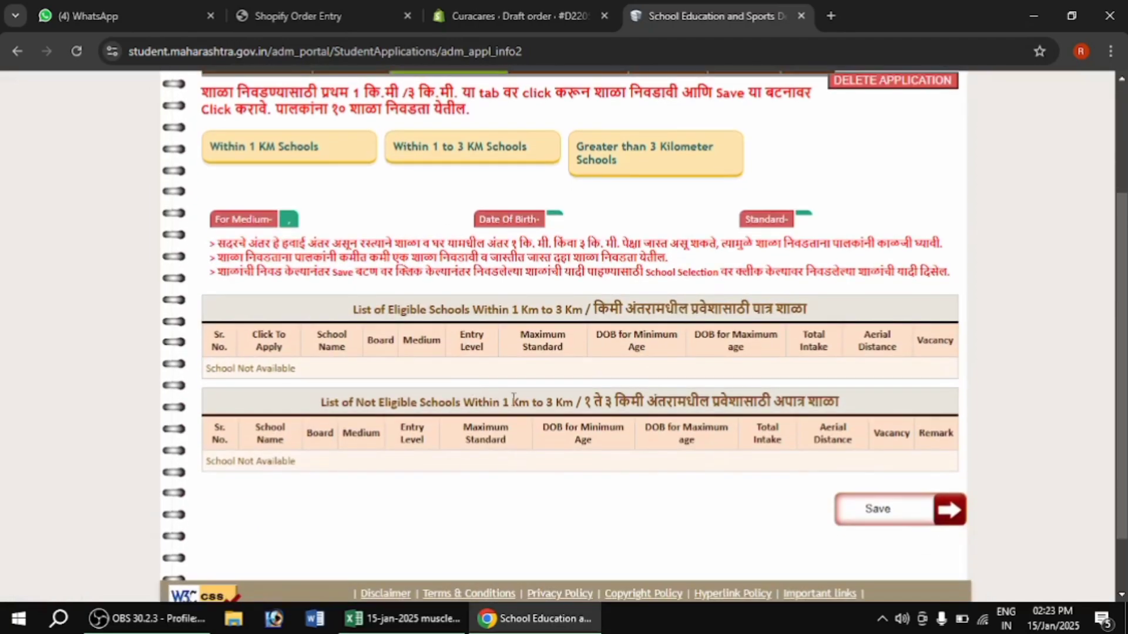
{"action": "scroll", "coordinate": [565, 403], "scroll_direction": "up", "scroll_amount": 1}
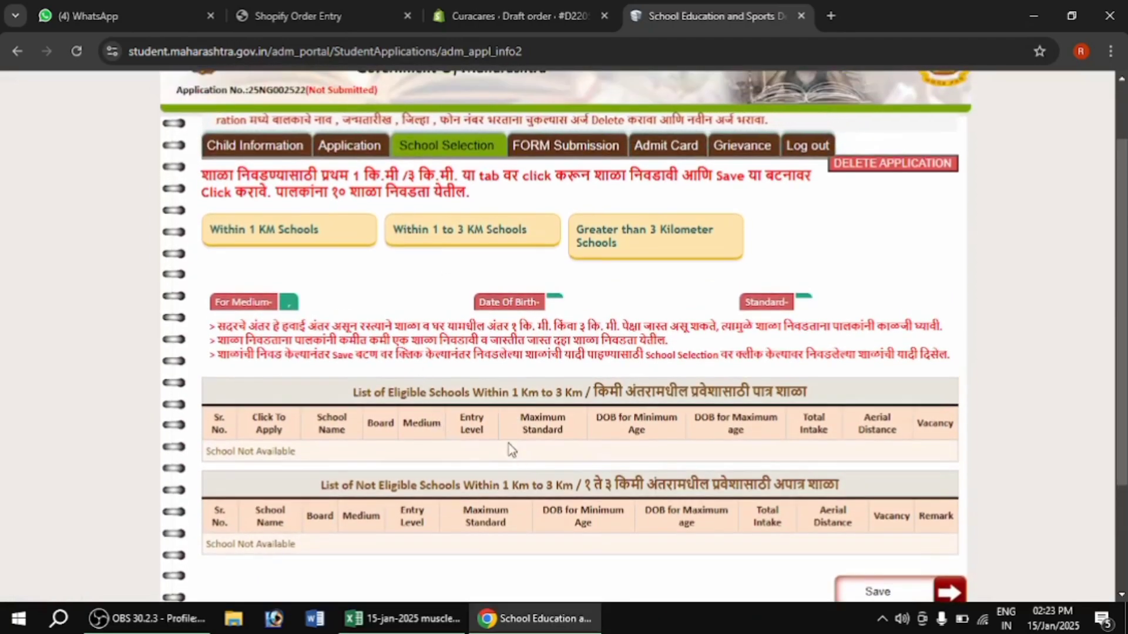
{"action": "scroll", "coordinate": [476, 384], "scroll_direction": "down", "scroll_amount": 2}
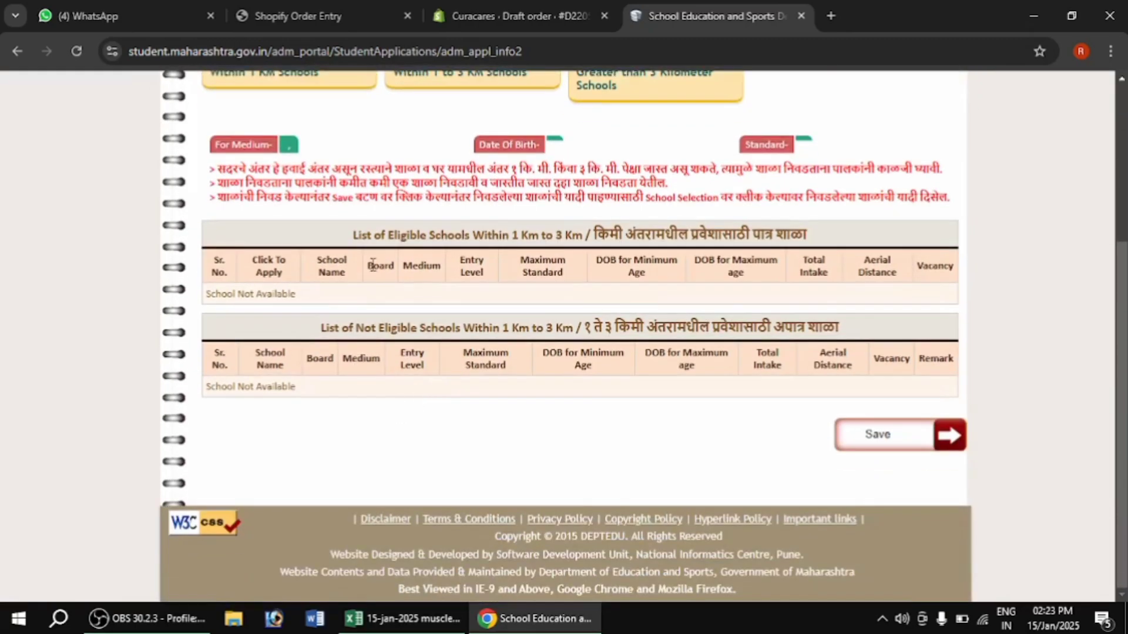
{"action": "scroll", "coordinate": [372, 265], "scroll_direction": "up", "scroll_amount": 2}
Step: Open the schools beyond 3 km and examine the instructions and the district, block and school choices
{"action": "left_click", "coordinate": [608, 262]}
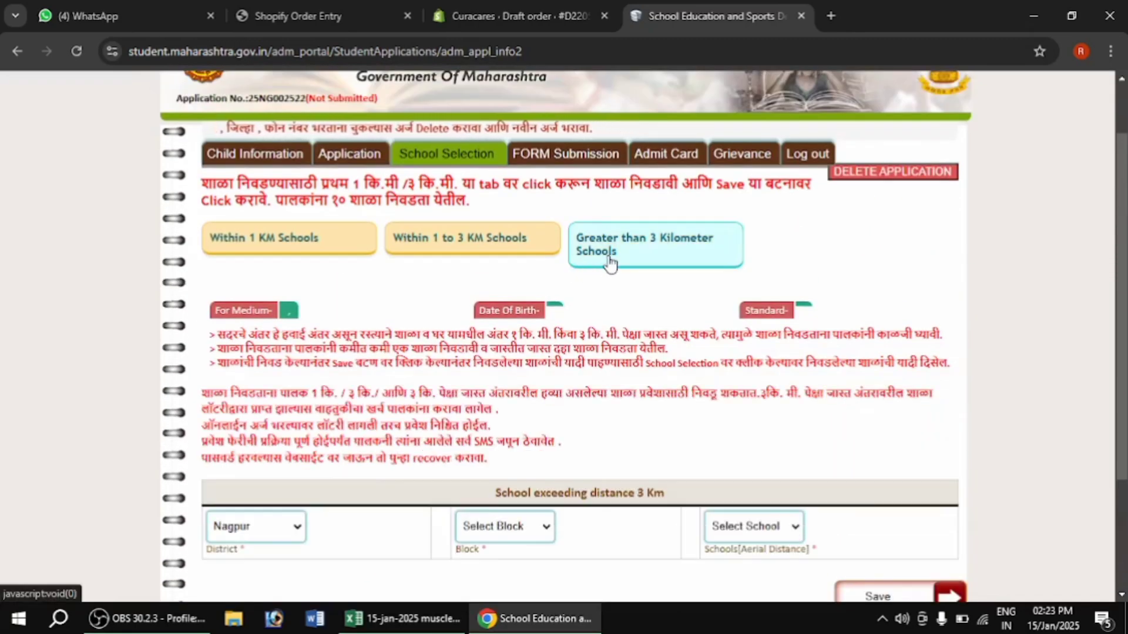
{"action": "scroll", "coordinate": [269, 419], "scroll_direction": "down", "scroll_amount": 1}
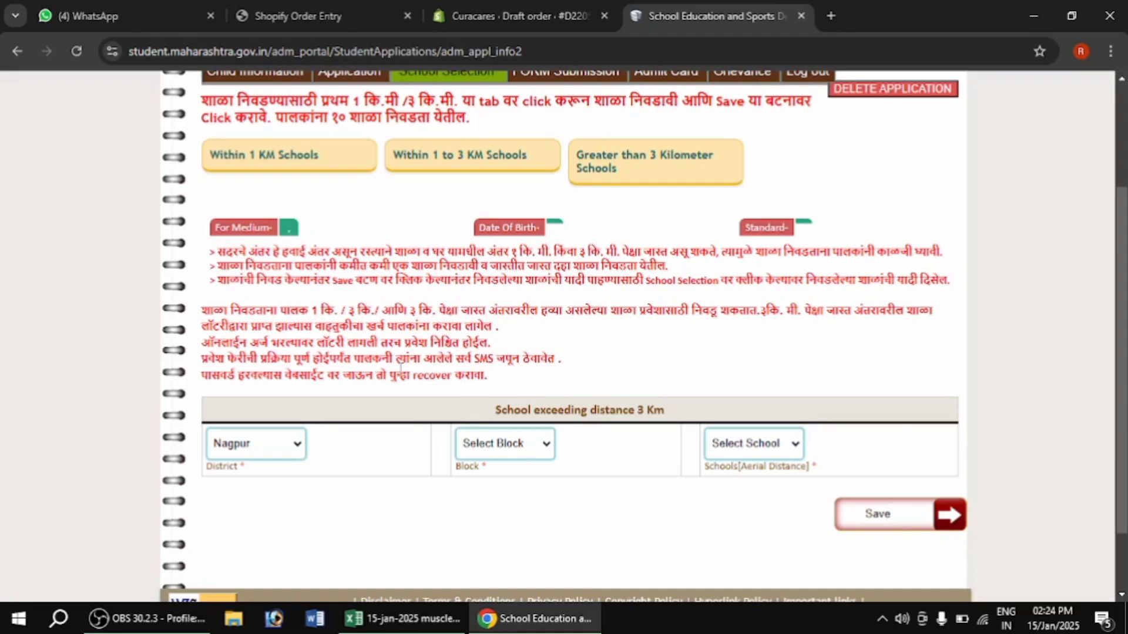
{"action": "scroll", "coordinate": [352, 309], "scroll_direction": "up", "scroll_amount": 3}
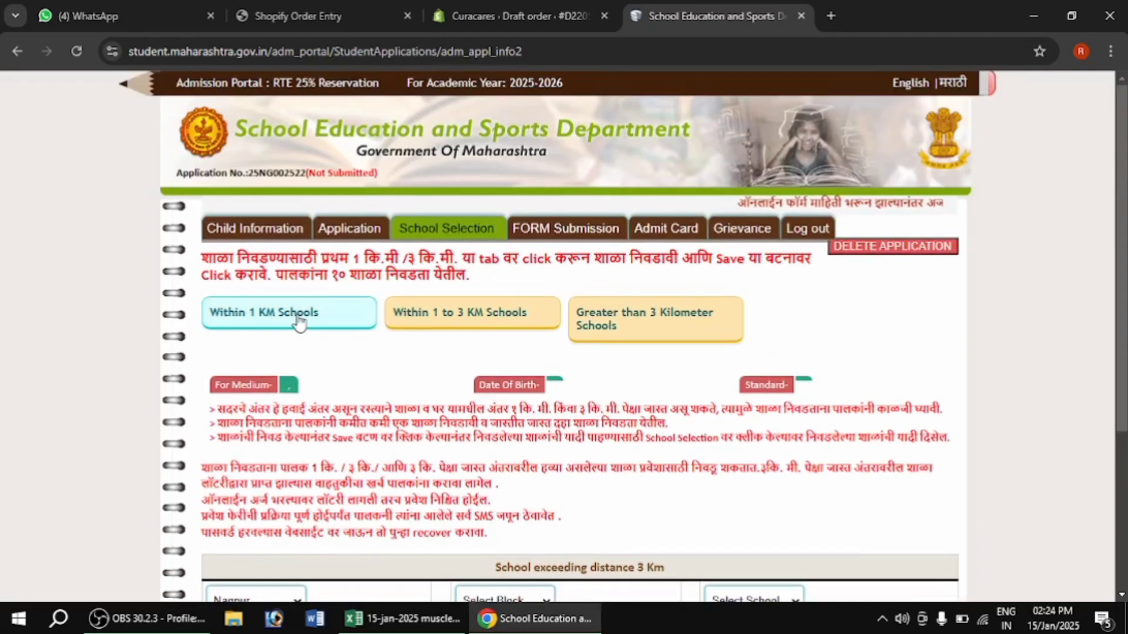
Step: Return to the schools within 1 km and save the selection, agreeing to continue without any school
{"action": "left_click", "coordinate": [298, 315]}
{"action": "scroll", "coordinate": [353, 348], "scroll_direction": "down", "scroll_amount": 3}
{"action": "scroll", "coordinate": [440, 367], "scroll_direction": "down", "scroll_amount": 2}
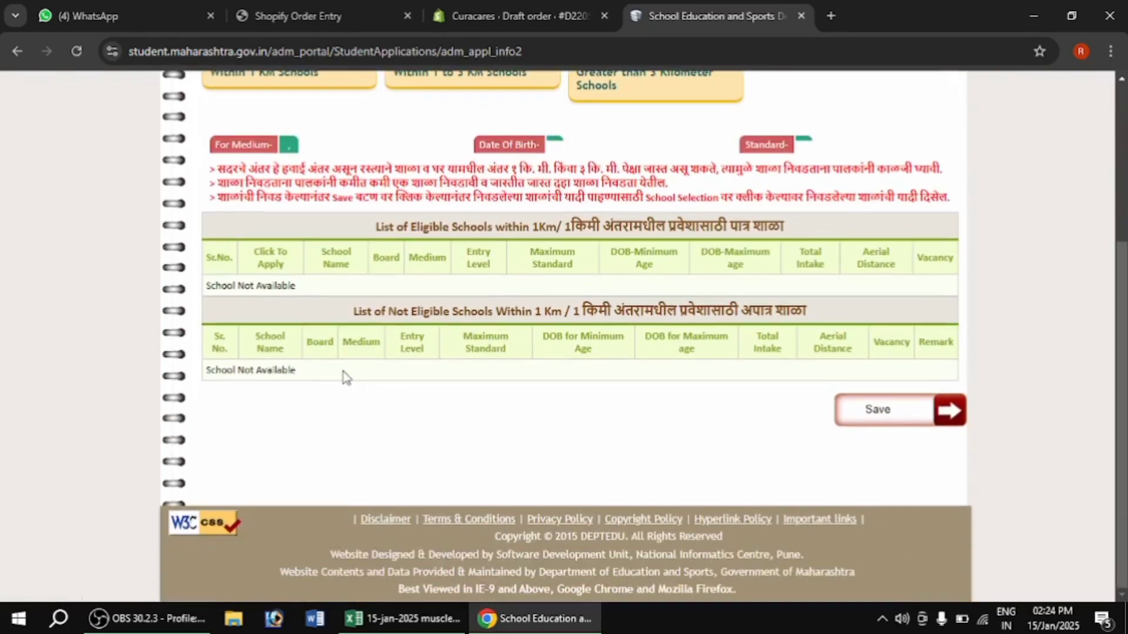
{"action": "left_click", "coordinate": [877, 418]}
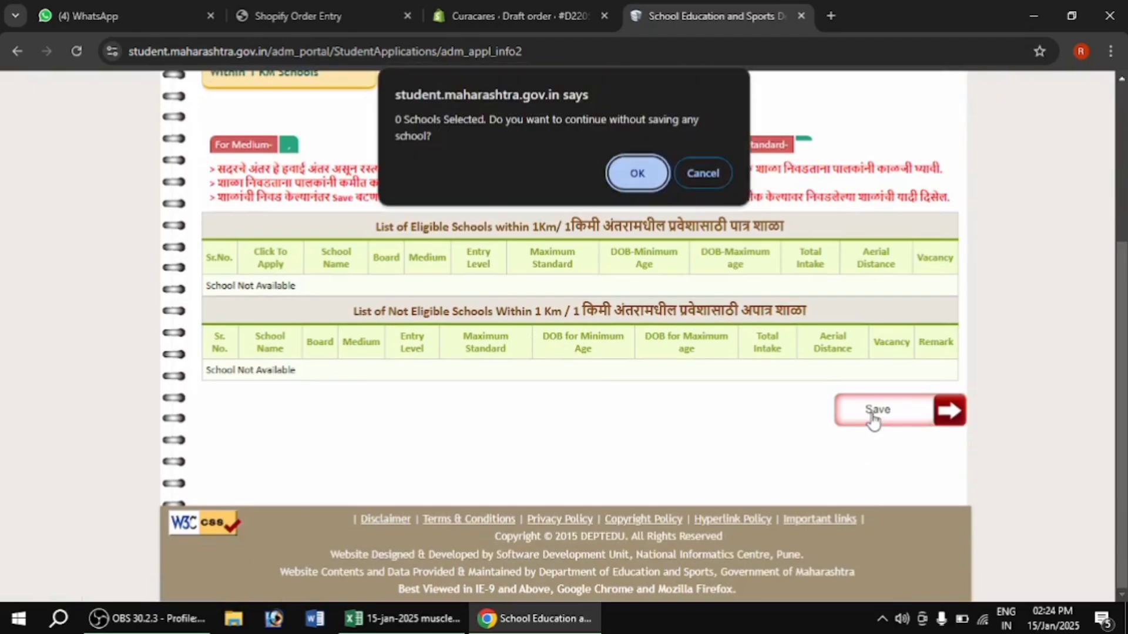
{"action": "left_click", "coordinate": [638, 176]}
{"action": "left_click", "coordinate": [707, 153]}
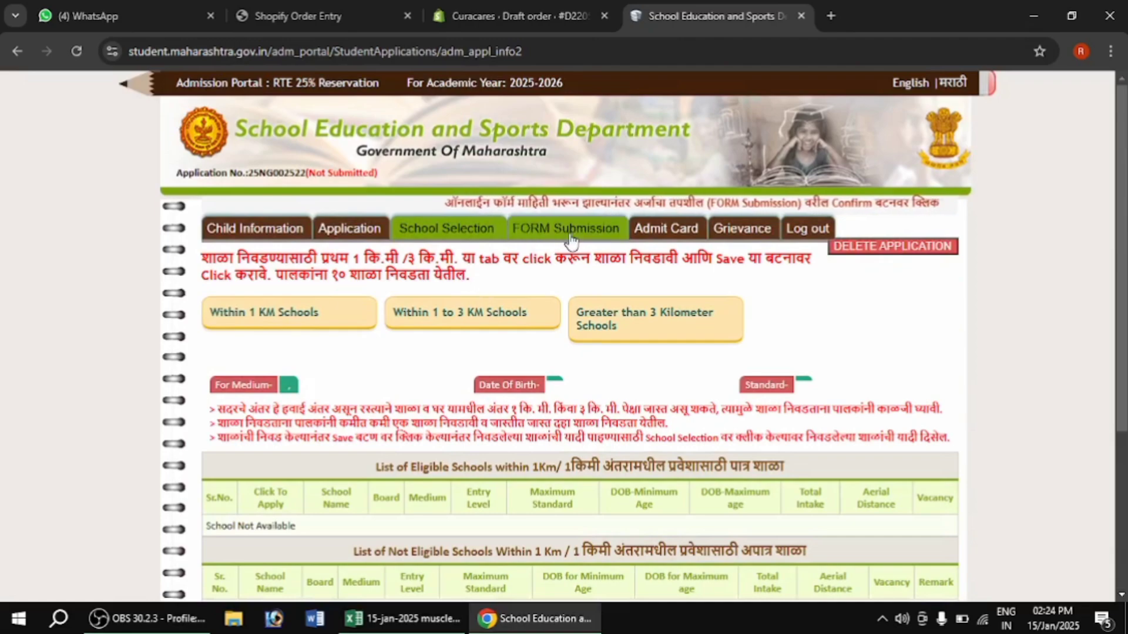
Step: Open the form submission summary and check it down to the location map, dismissing the Google Maps notice
{"action": "left_click", "coordinate": [573, 235]}
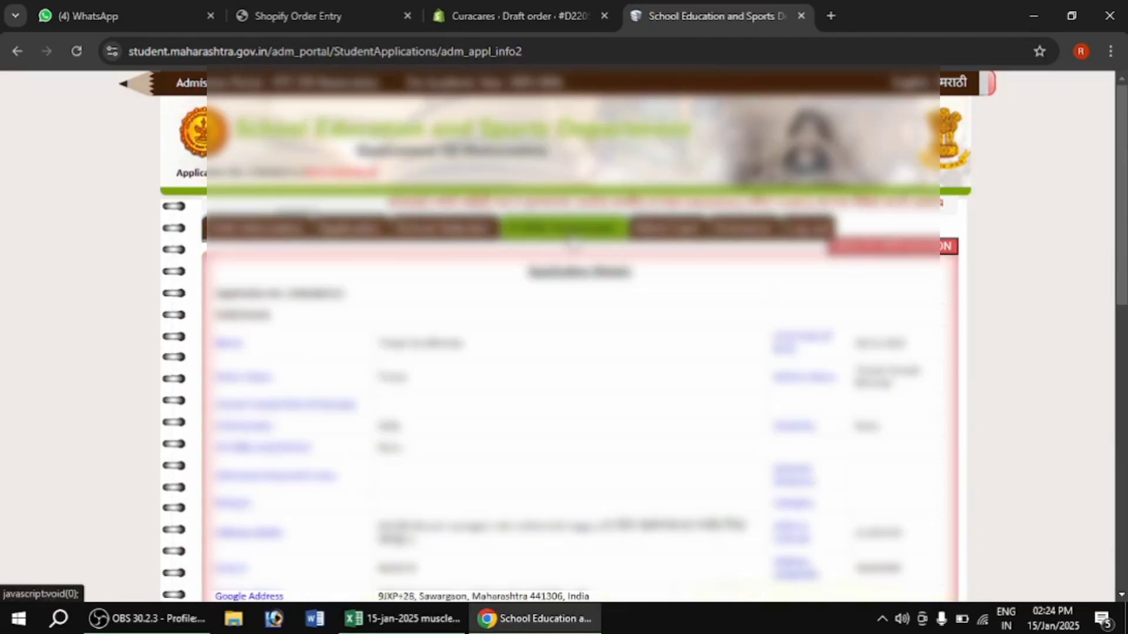
{"action": "scroll", "coordinate": [554, 308], "scroll_direction": "down", "scroll_amount": 15}
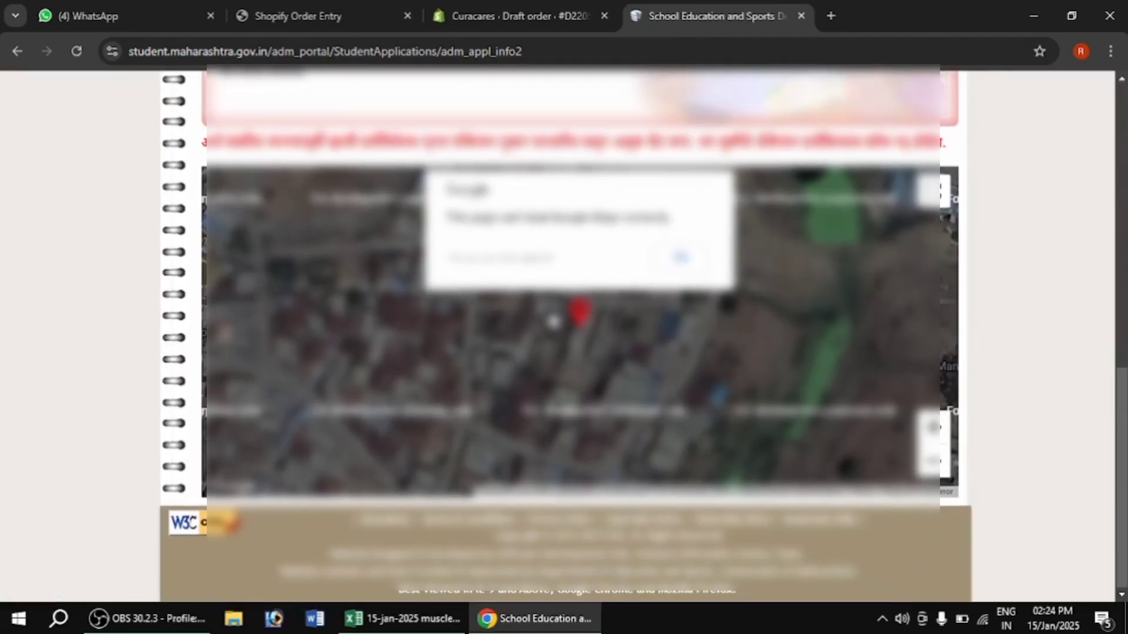
{"action": "scroll", "coordinate": [552, 320], "scroll_direction": "down", "scroll_amount": 5}
{"action": "left_click", "coordinate": [658, 259]}
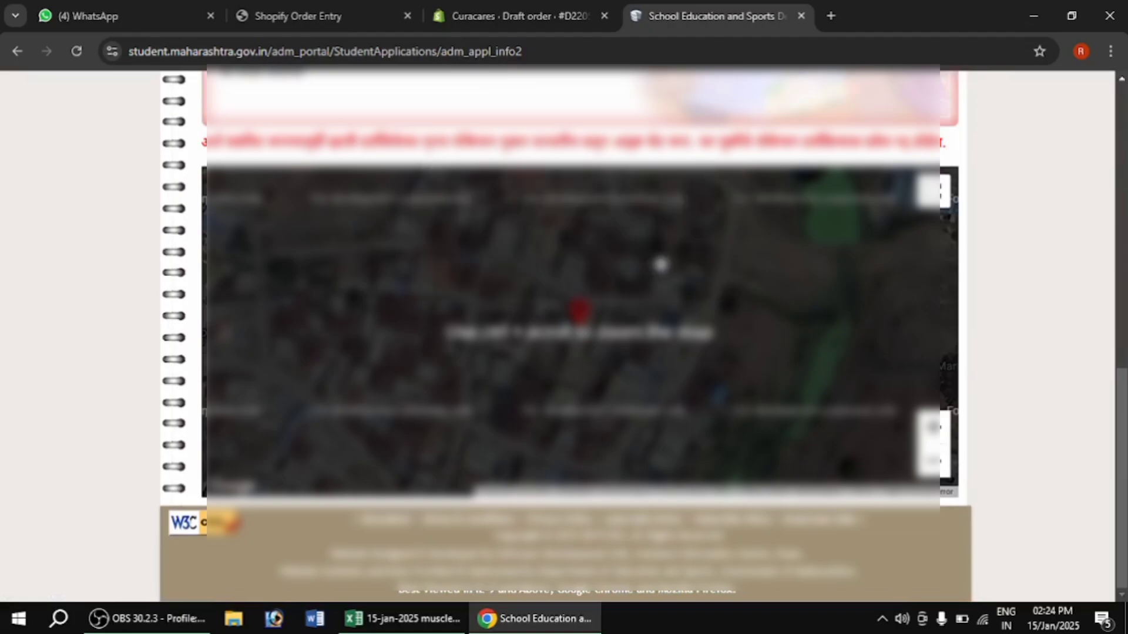
{"action": "scroll", "coordinate": [552, 320], "scroll_direction": "up", "scroll_amount": 10}
{"action": "scroll", "coordinate": [552, 320], "scroll_direction": "down", "scroll_amount": 10}
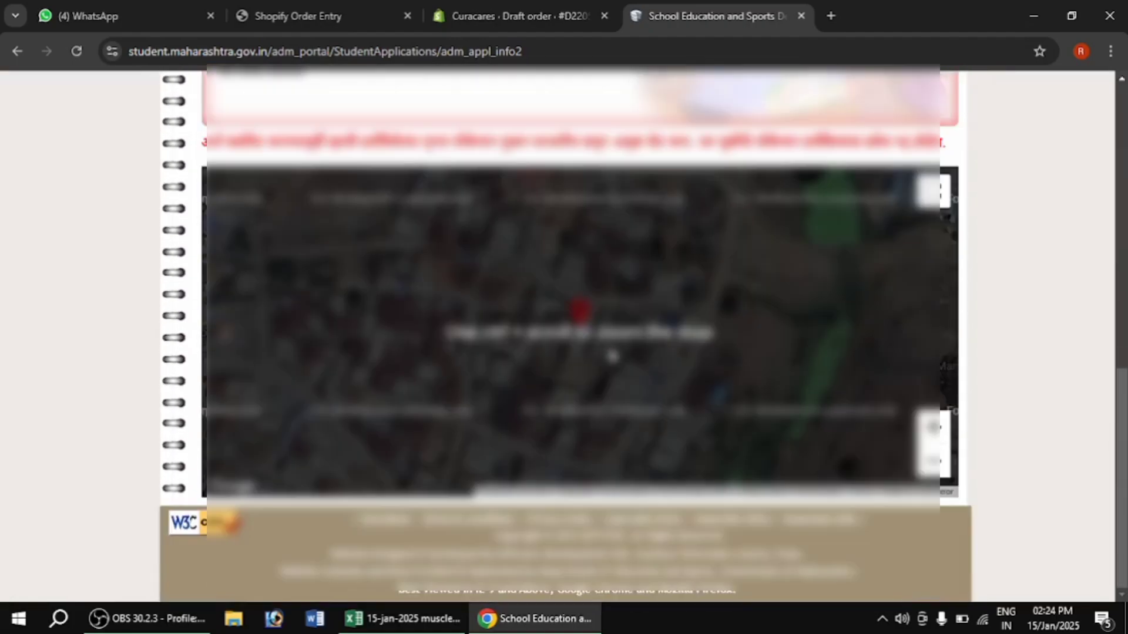
{"action": "scroll", "coordinate": [552, 320], "scroll_direction": "up", "scroll_amount": 1}
Step: Read through the child details, available documents and selected school sections of the application summary
{"action": "scroll", "coordinate": [608, 350], "scroll_direction": "up", "scroll_amount": 15}
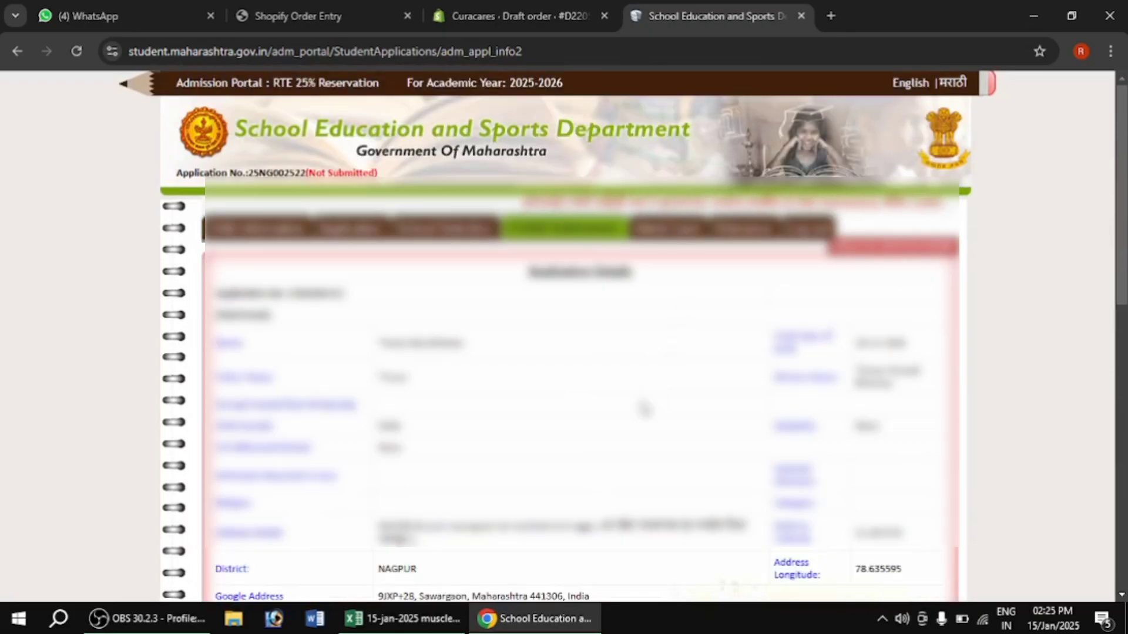
{"action": "scroll", "coordinate": [645, 408], "scroll_direction": "down", "scroll_amount": 1}
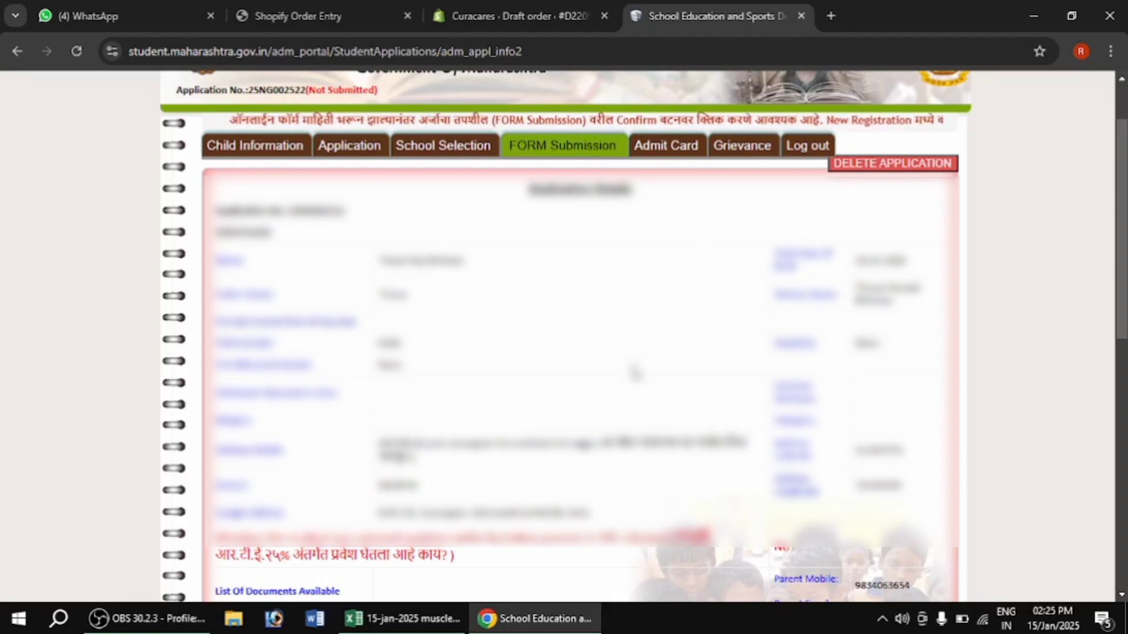
{"action": "scroll", "coordinate": [634, 371], "scroll_direction": "down", "scroll_amount": 3}
{"action": "scroll", "coordinate": [596, 365], "scroll_direction": "up", "scroll_amount": 2}
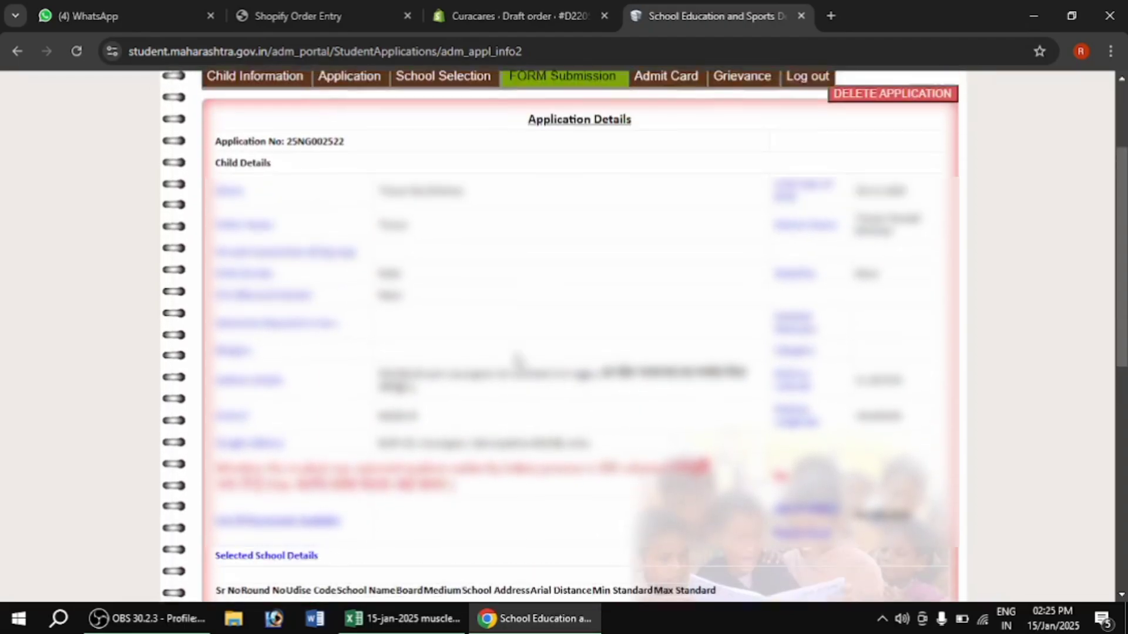
{"action": "scroll", "coordinate": [517, 361], "scroll_direction": "up", "scroll_amount": 1}
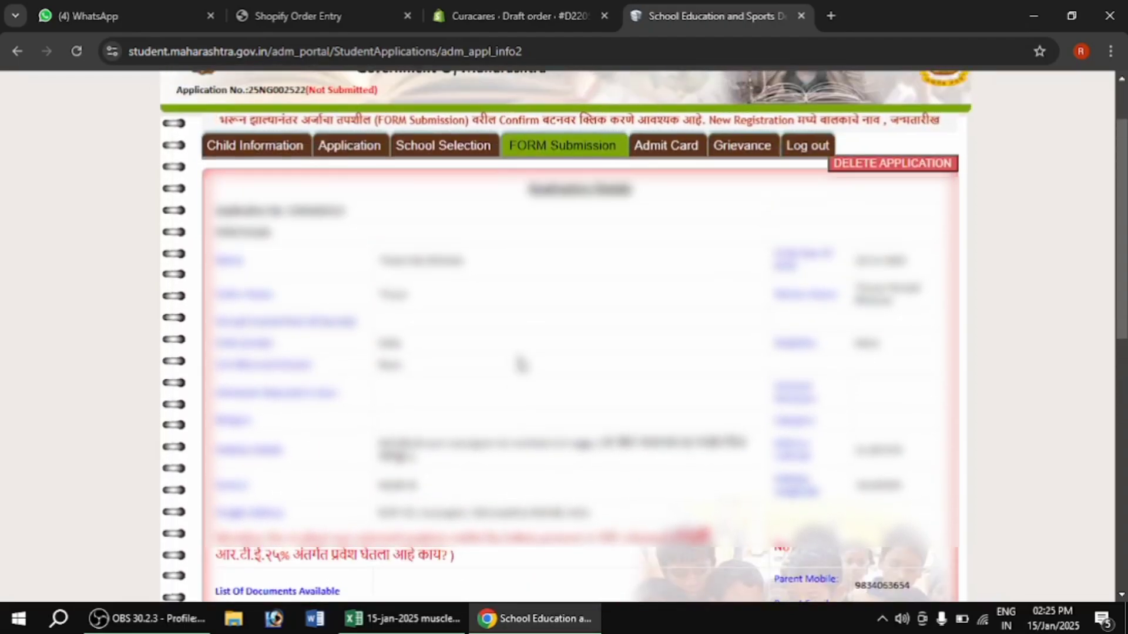